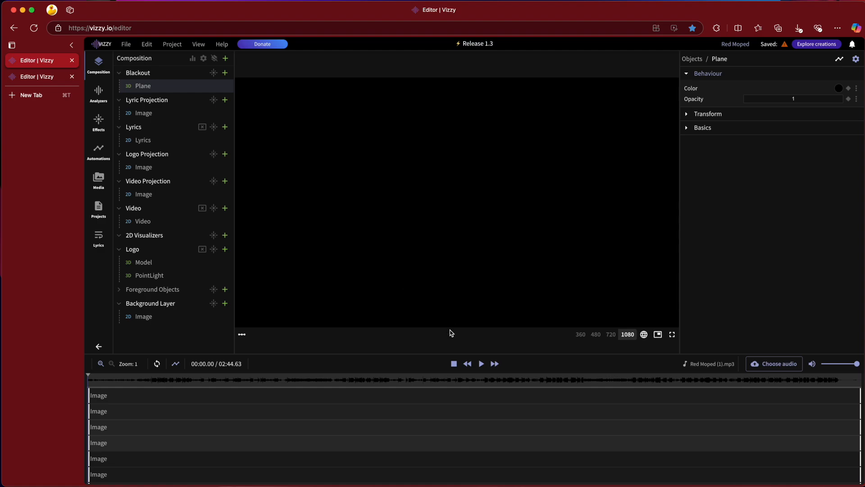
- Preview the Red Moped project, comparing the scene with the Foreground Objects layer hidden and shown
click(482, 363)
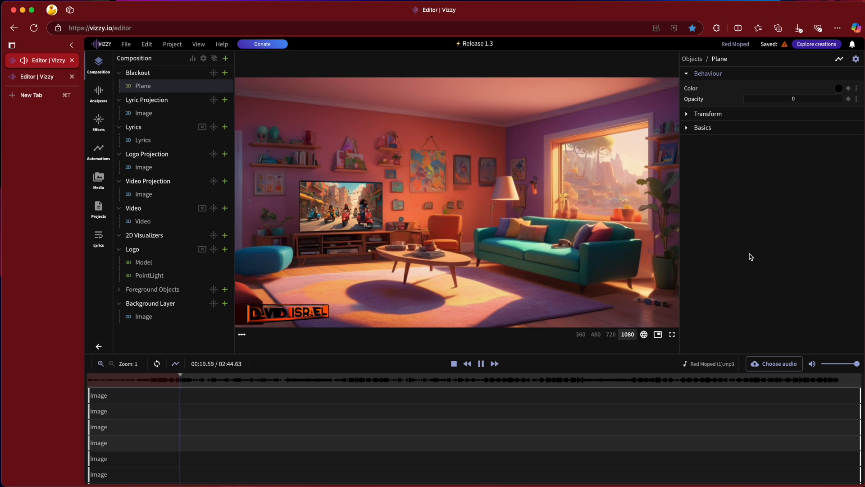
click(481, 368)
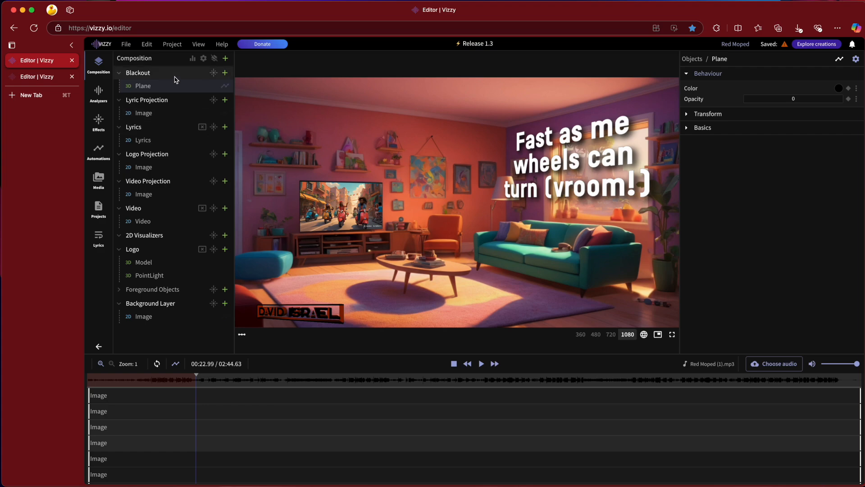
right_click(174, 295)
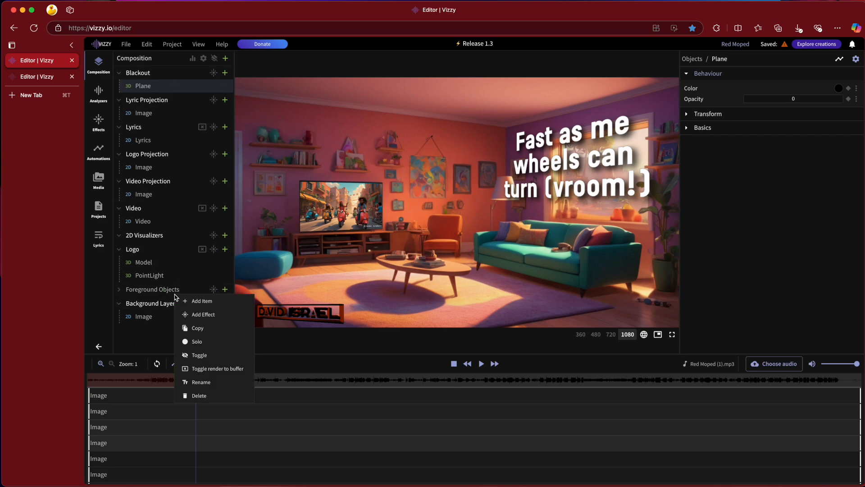
click(205, 356)
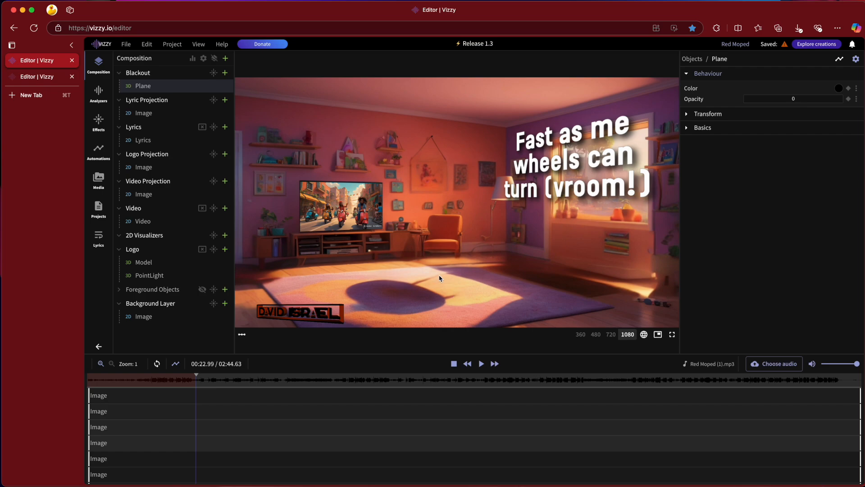
click(203, 289)
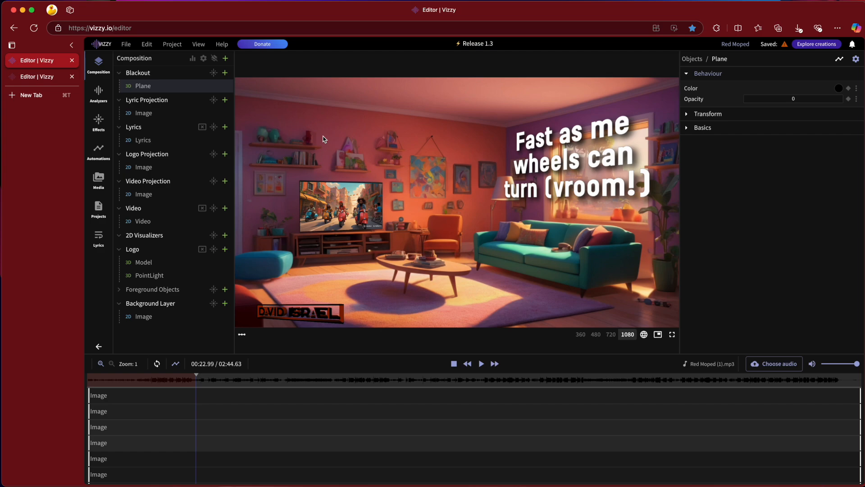
- Switch to the other editor tab, which holds the untitled project
click(46, 79)
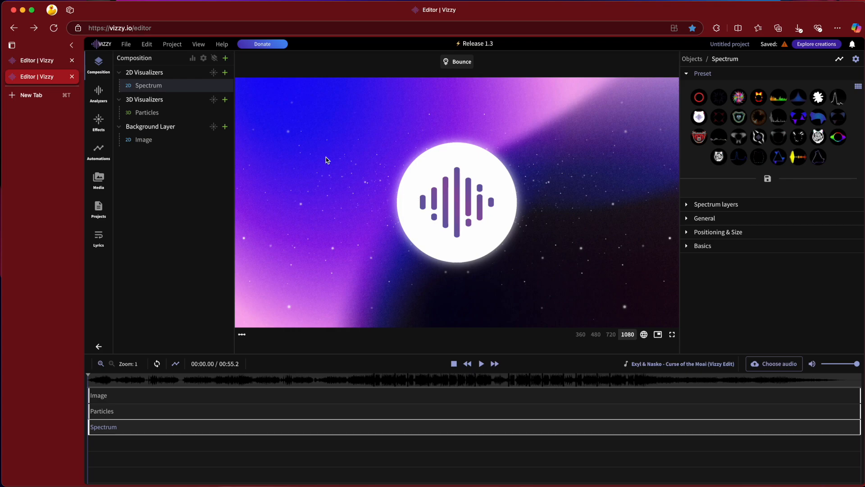
right_click(169, 86)
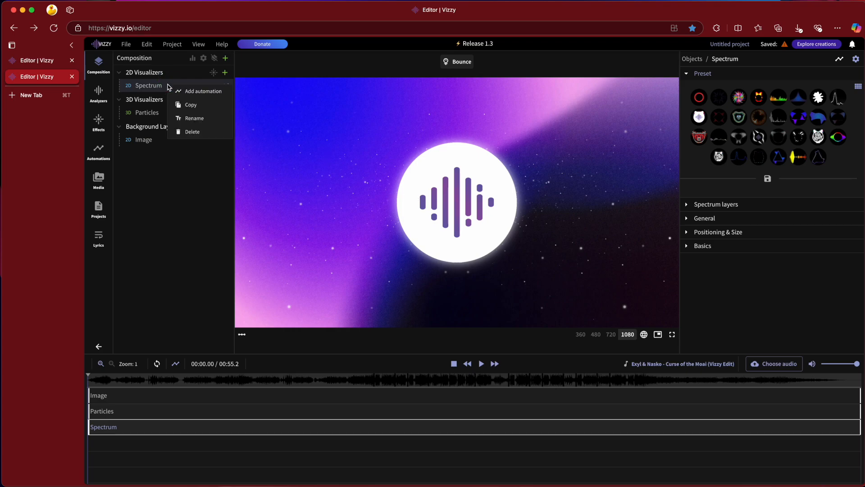
click(192, 132)
click(551, 295)
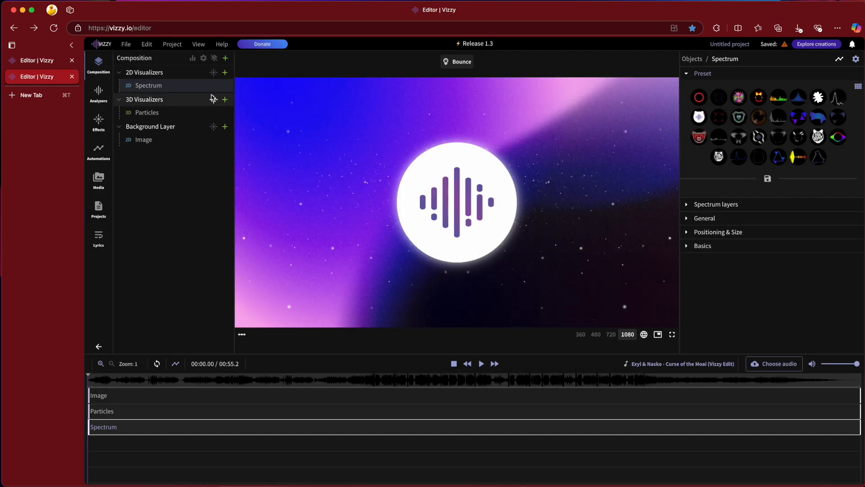
- Delete the 2D Visualizers and 3D Visualizers layers from the composition
click(175, 74)
right_click(193, 75)
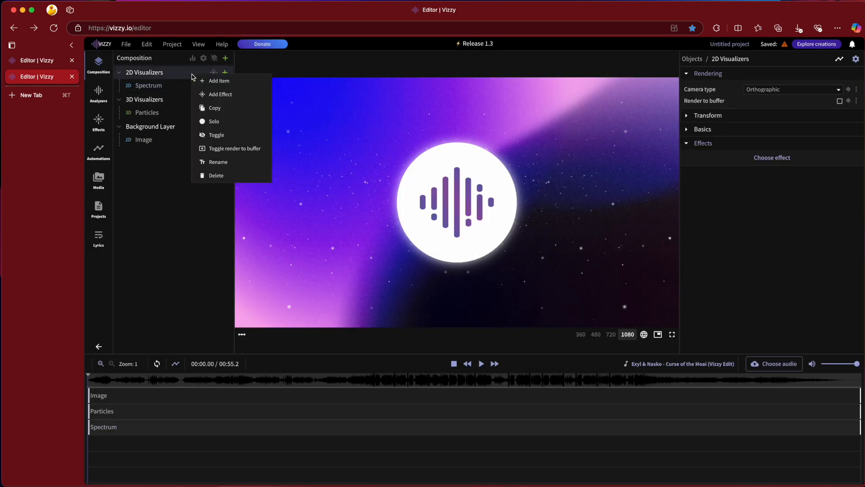
click(216, 175)
click(583, 294)
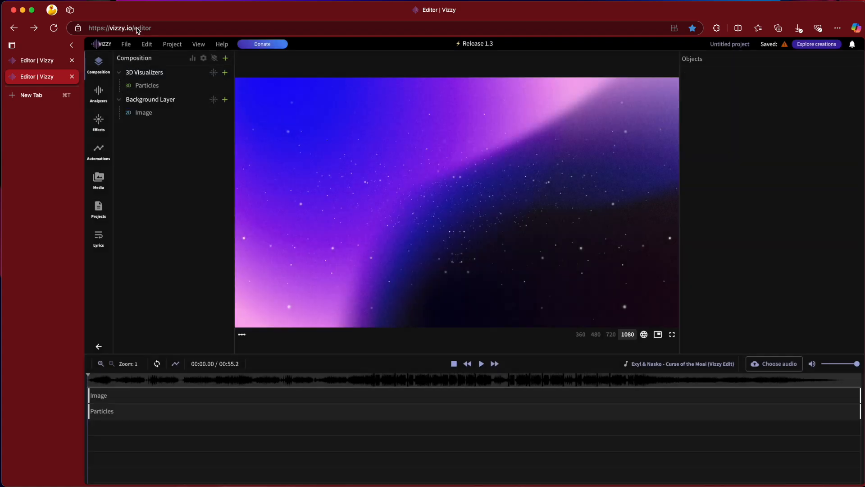
right_click(164, 72)
click(200, 173)
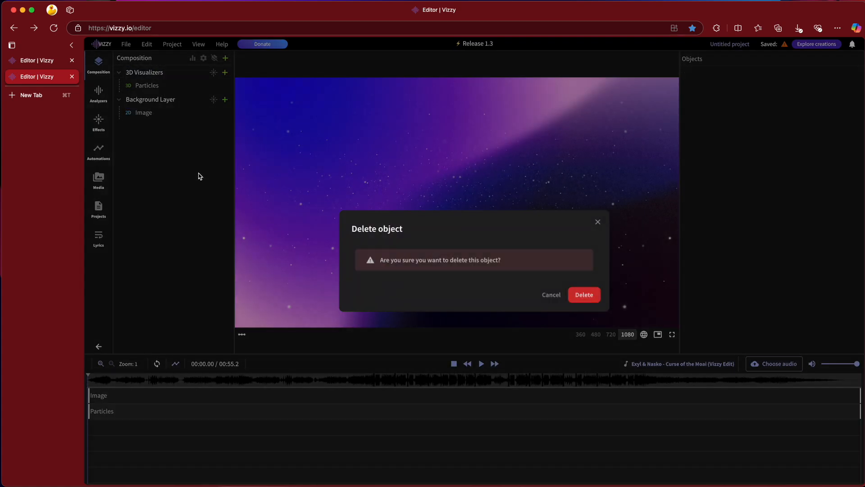
click(594, 298)
- Replace the Background Layer's image with "living room bg.png" from the Red Moped folder
click(161, 89)
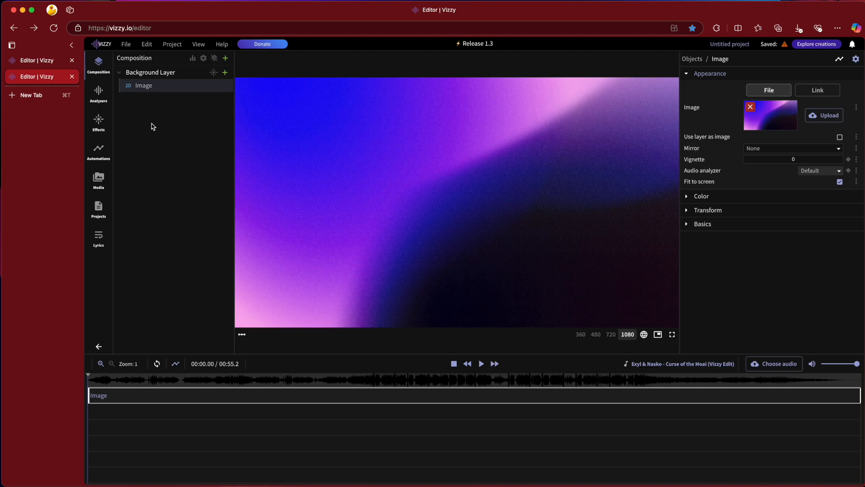
click(823, 118)
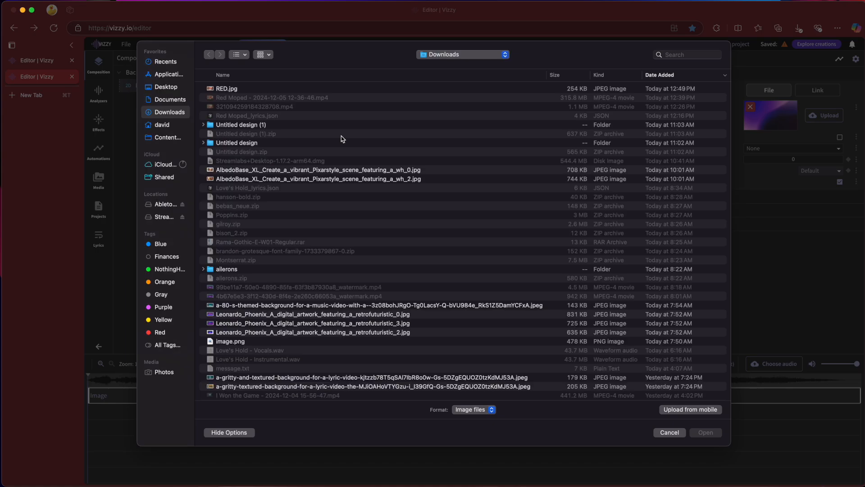
click(165, 141)
double_click(226, 125)
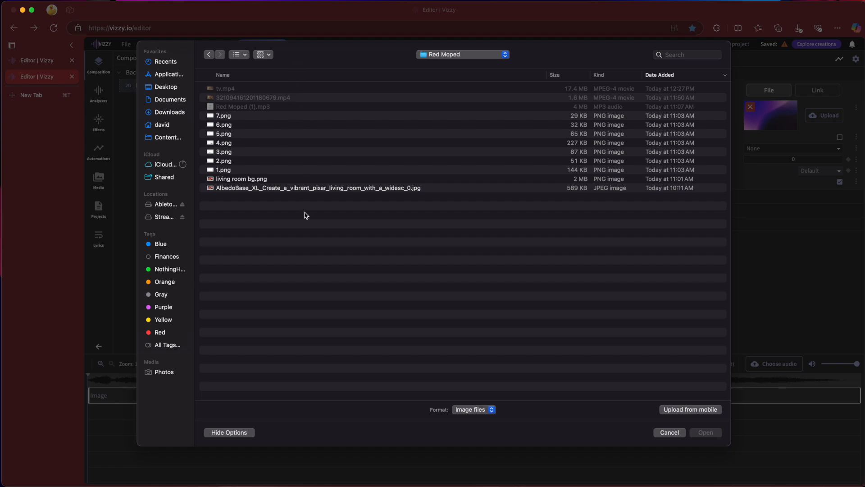
click(251, 188)
key(space)
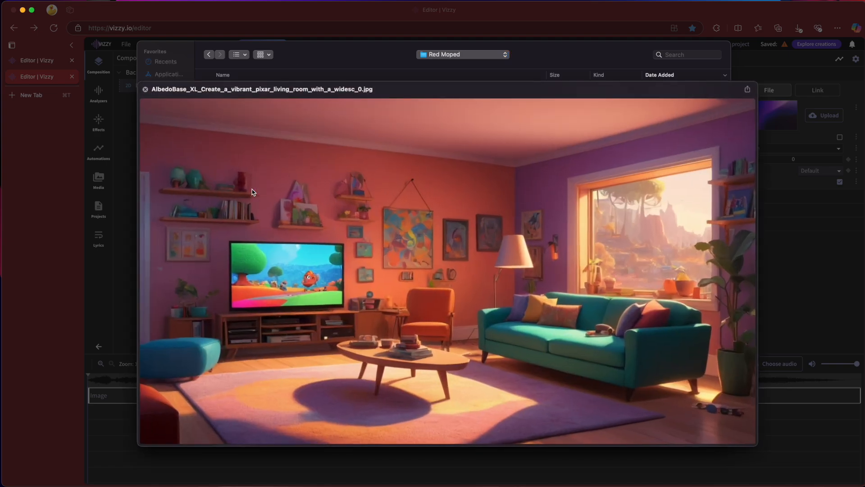
key(space)
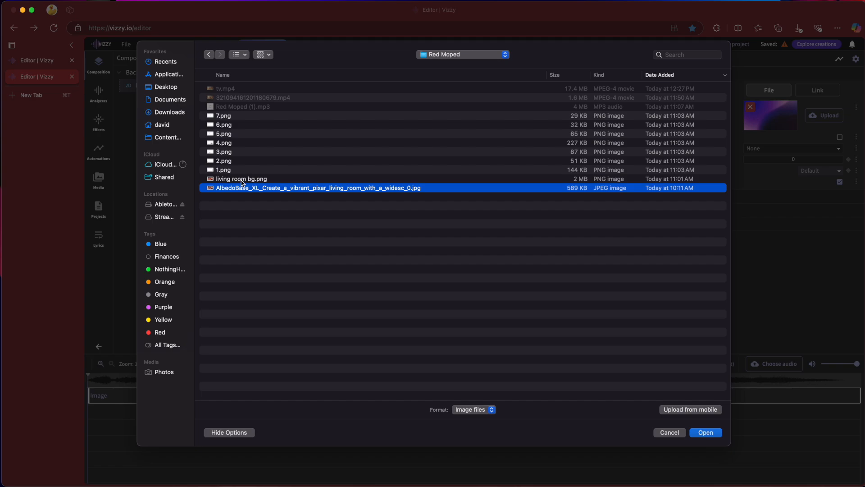
click(242, 179)
key(space)
key(space)
key(Return)
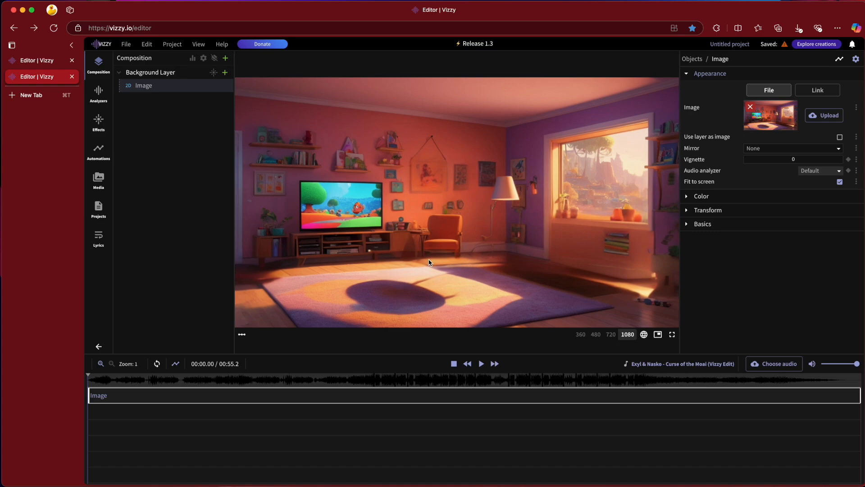
- Add a new layer to the composition and name it "Foreground Objects"
click(227, 59)
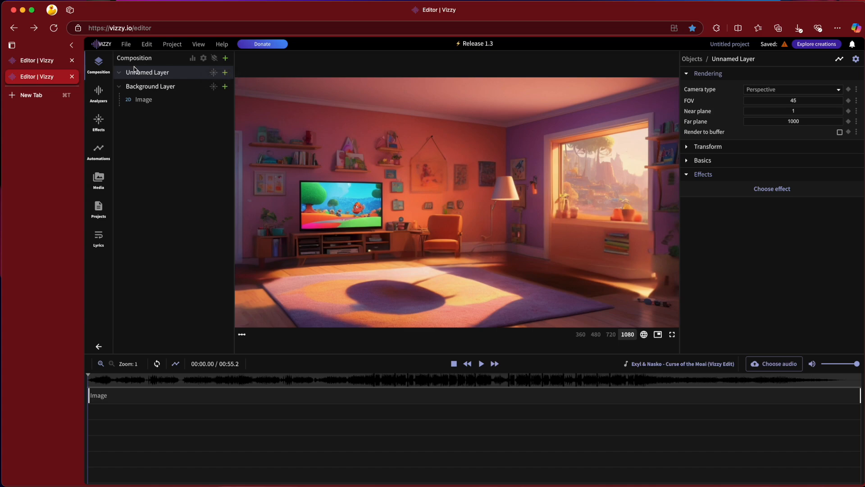
right_click(170, 72)
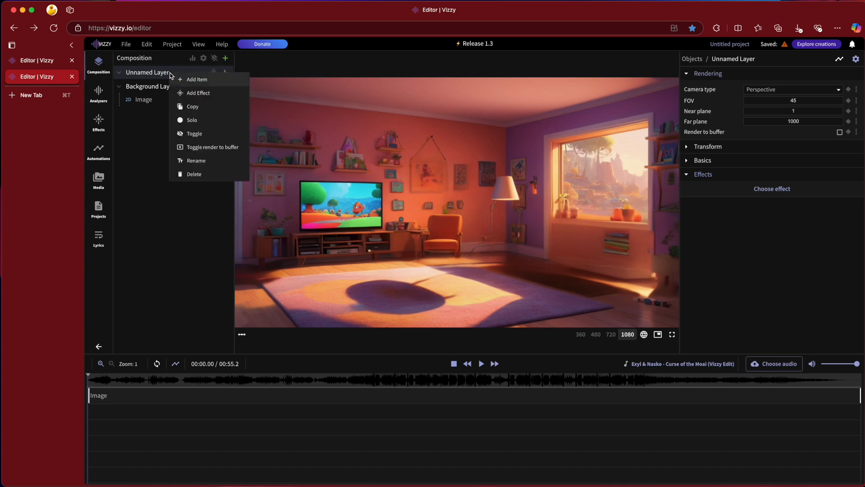
click(199, 161)
text(Foregroun)
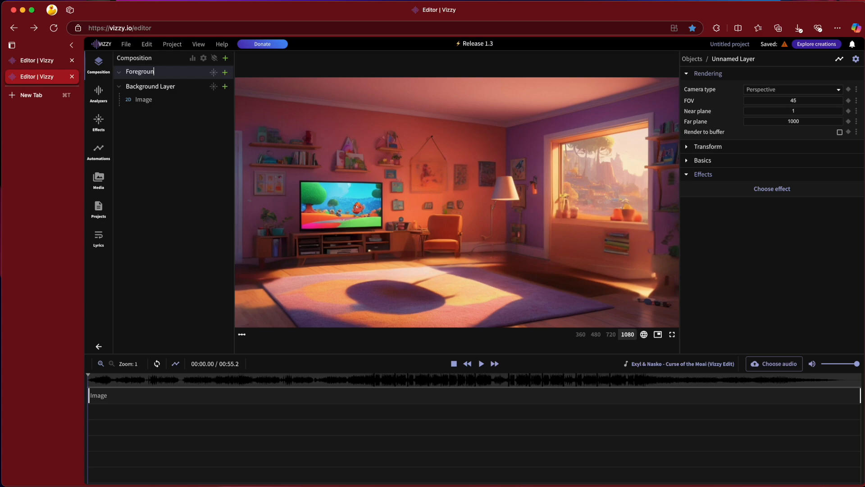
text(d Objects)
key(Return)
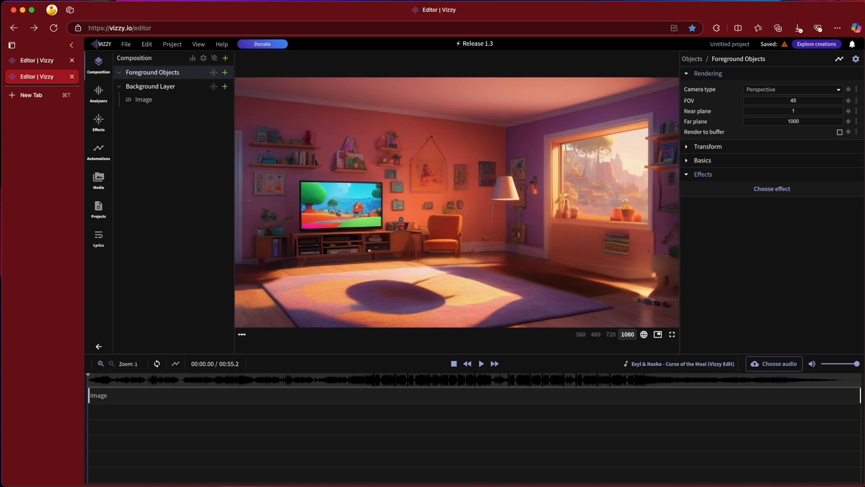
- Add an Image item to the Foreground Objects layer and load 1.png into it
click(225, 72)
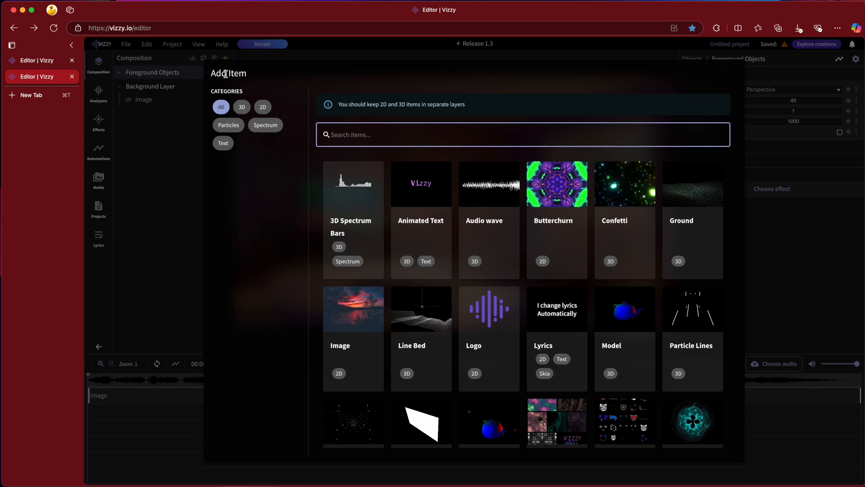
click(347, 326)
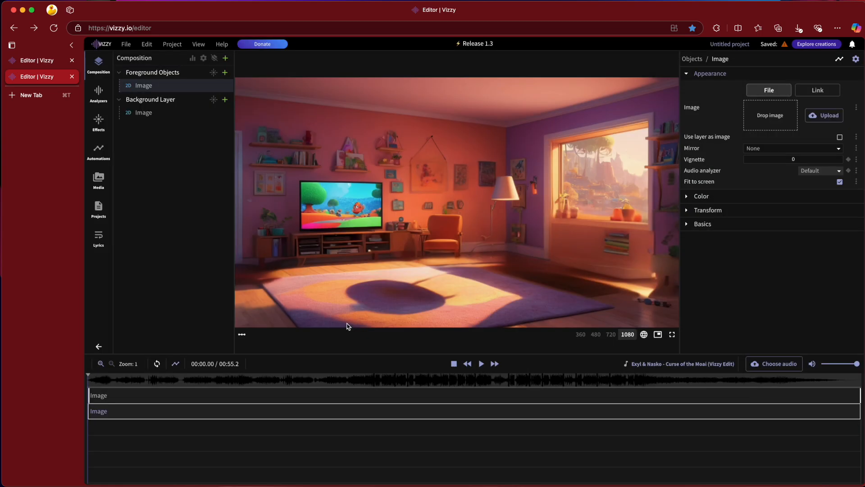
click(825, 117)
double_click(247, 170)
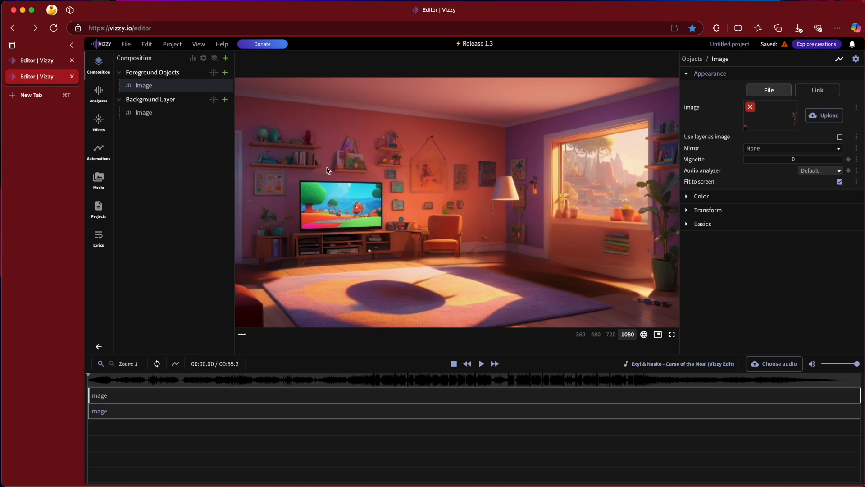
- Add a second Image item to the Foreground Objects layer using 2.png
click(225, 74)
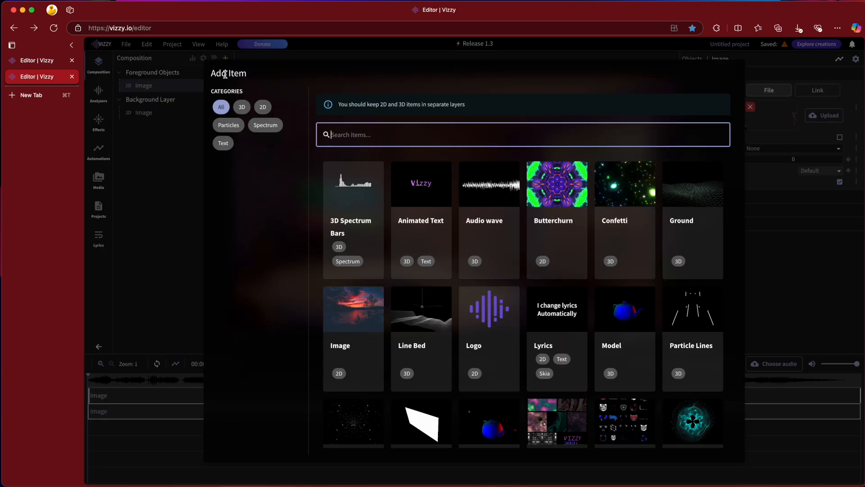
click(358, 301)
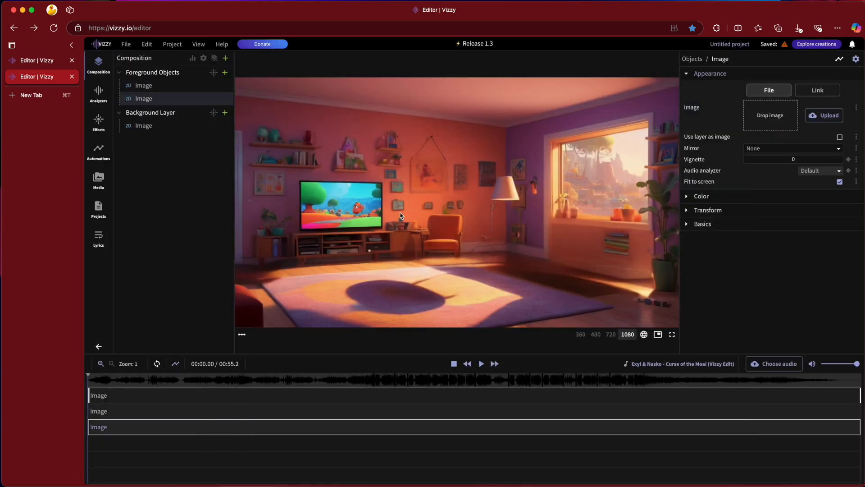
click(822, 115)
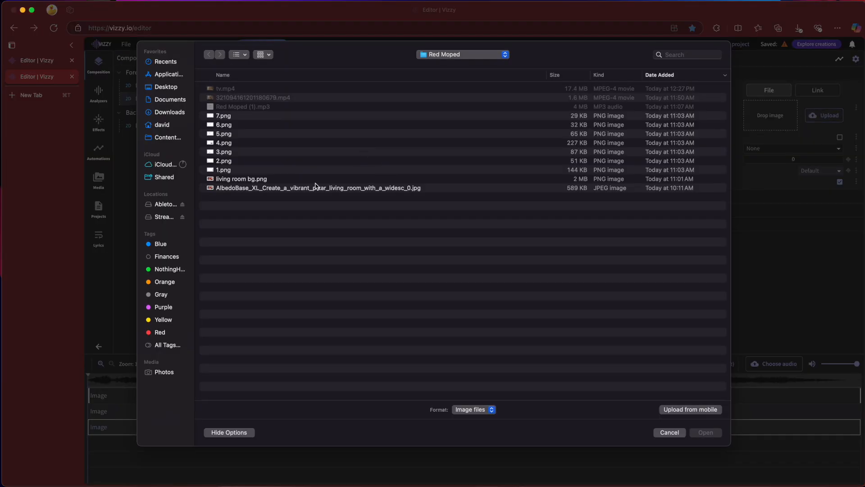
double_click(229, 162)
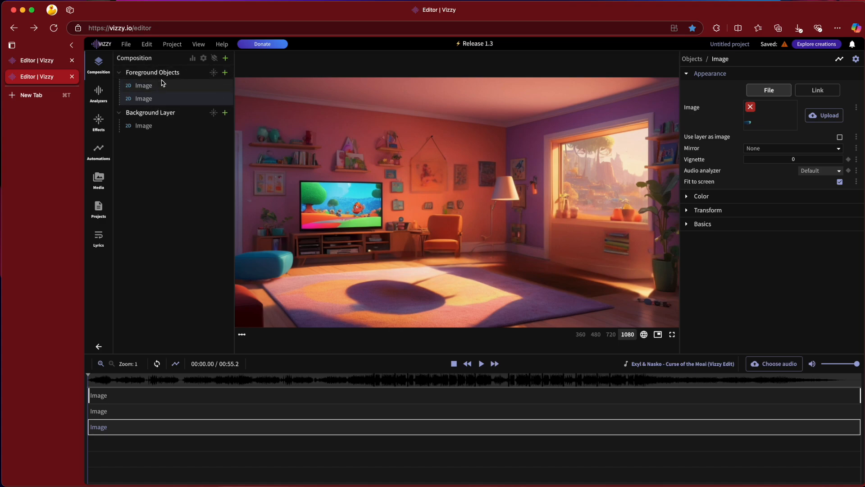
- Add a third Image item to the Foreground Objects layer using 3.png
click(227, 77)
click(348, 324)
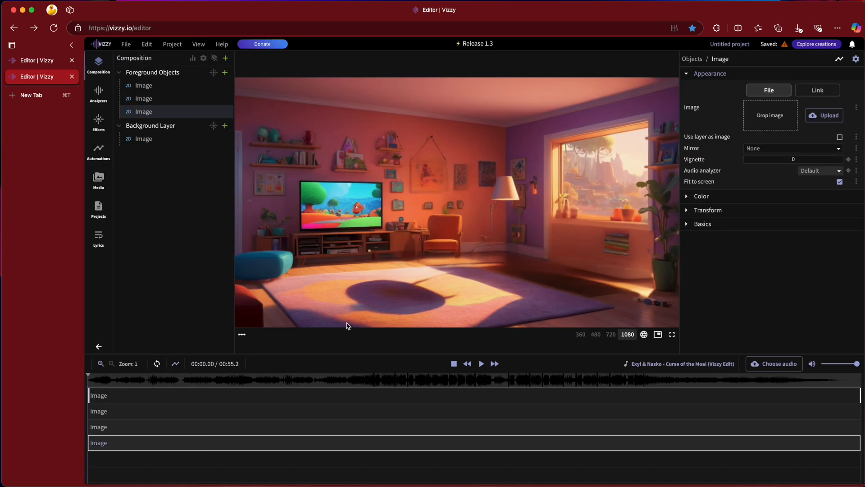
click(823, 115)
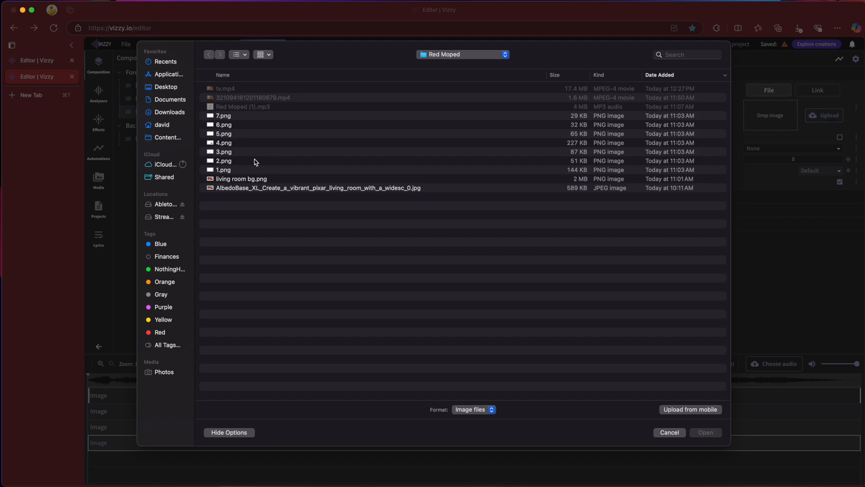
double_click(232, 154)
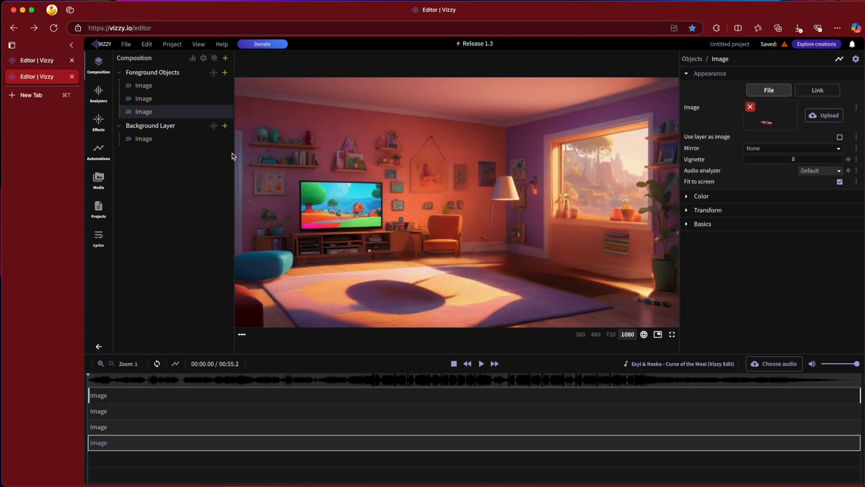
- Add a fourth Image item to the Foreground Objects layer using 4.png
click(225, 73)
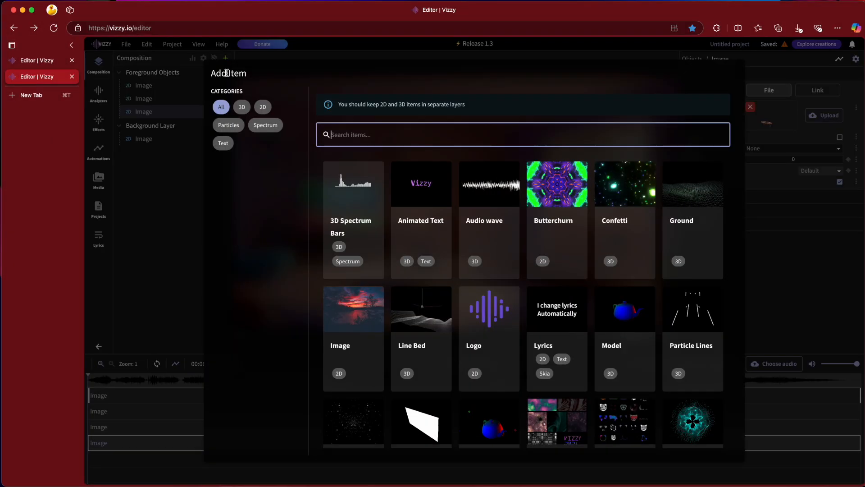
click(359, 299)
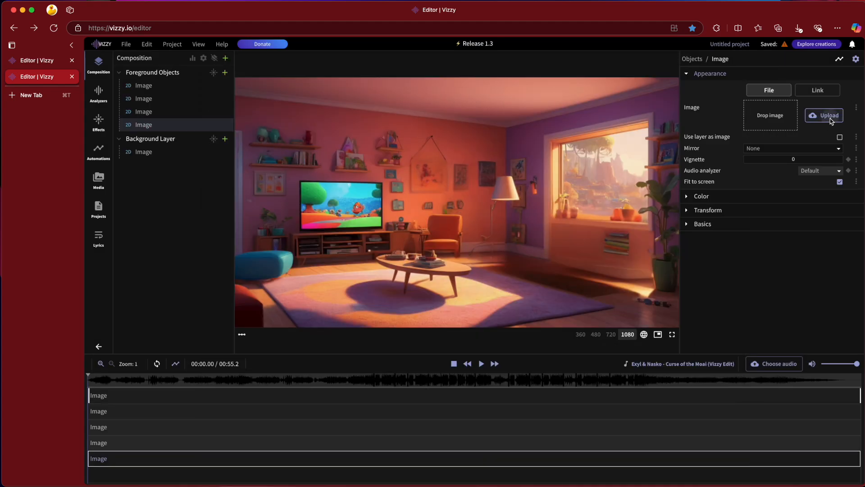
click(829, 116)
double_click(223, 142)
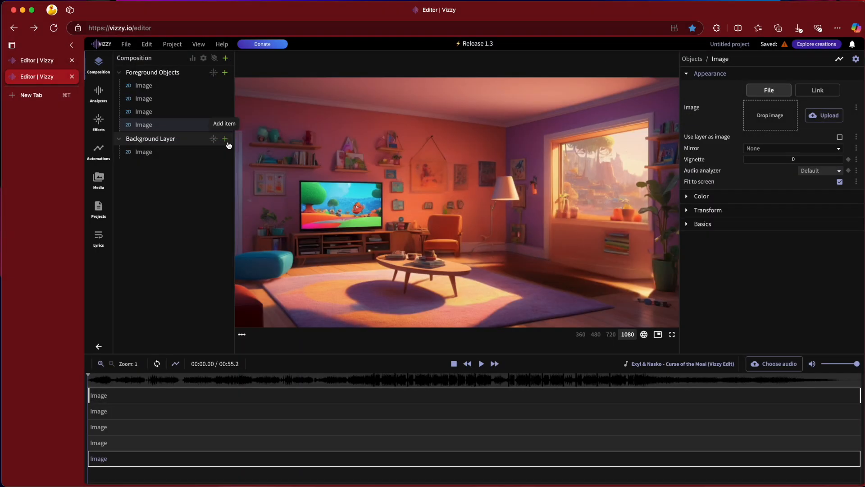
- Add a fifth Image item to the Foreground Objects layer using 5.png
click(225, 72)
click(352, 301)
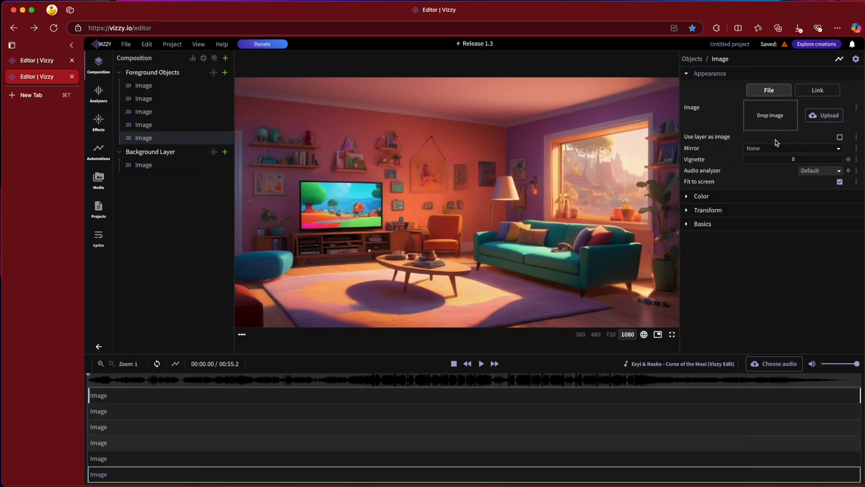
click(824, 115)
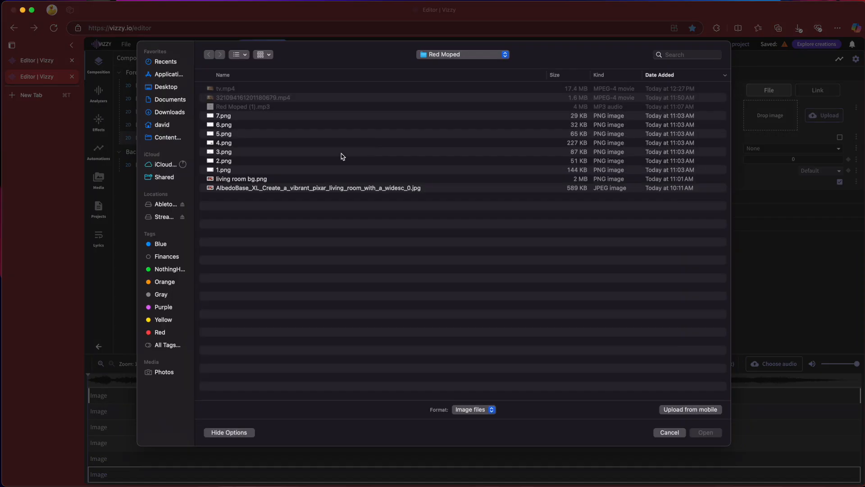
double_click(240, 135)
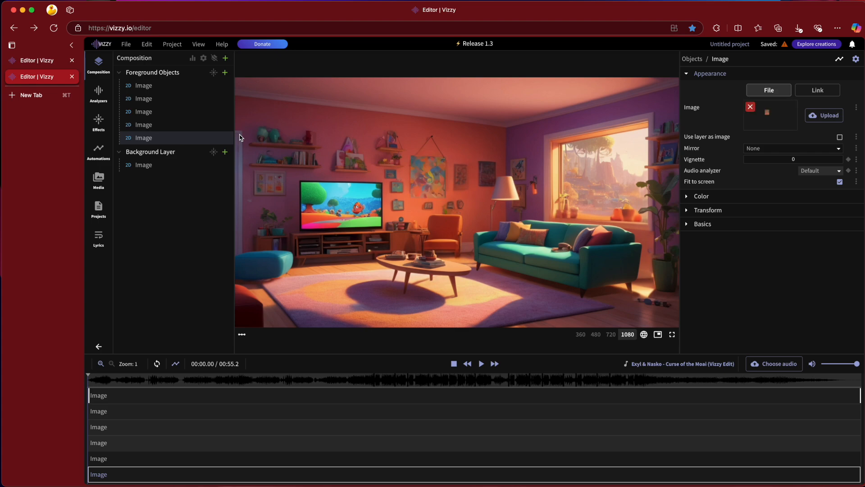
- Add a sixth Image item to the Foreground Objects layer using 6.png
click(225, 72)
click(366, 302)
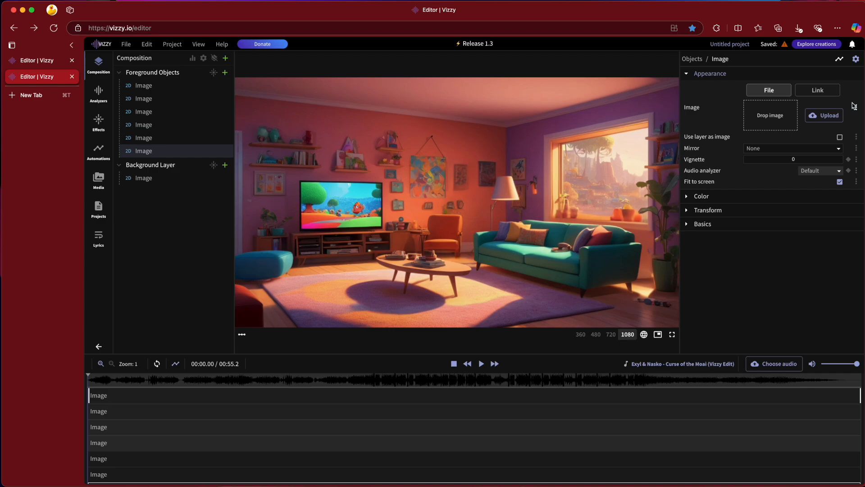
click(825, 115)
double_click(235, 128)
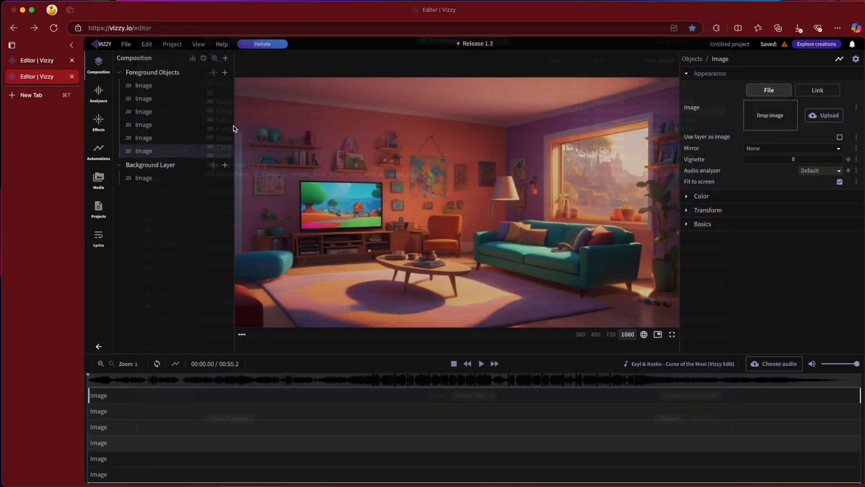
- Add a seventh Image item to the Foreground Objects layer using 7.png
click(225, 72)
click(361, 315)
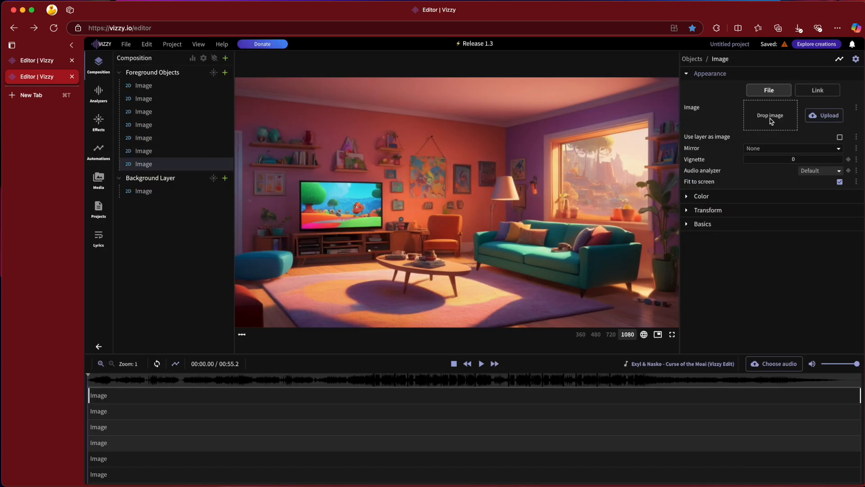
click(830, 118)
click(227, 118)
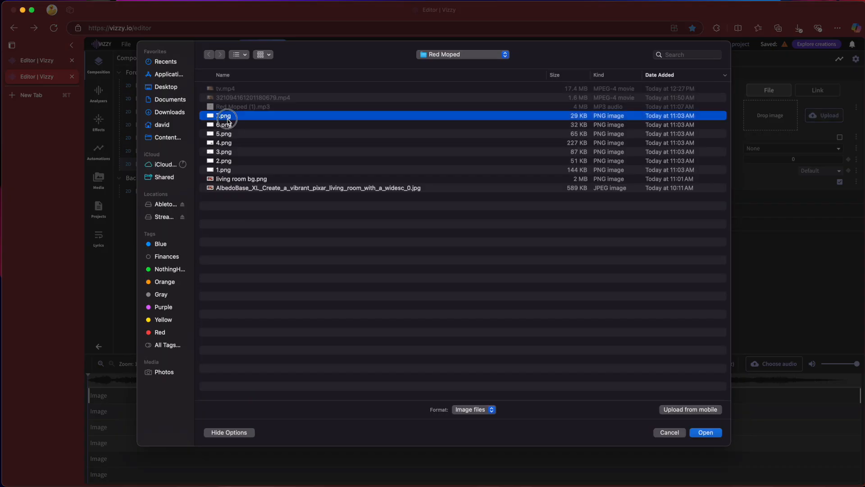
double_click(227, 118)
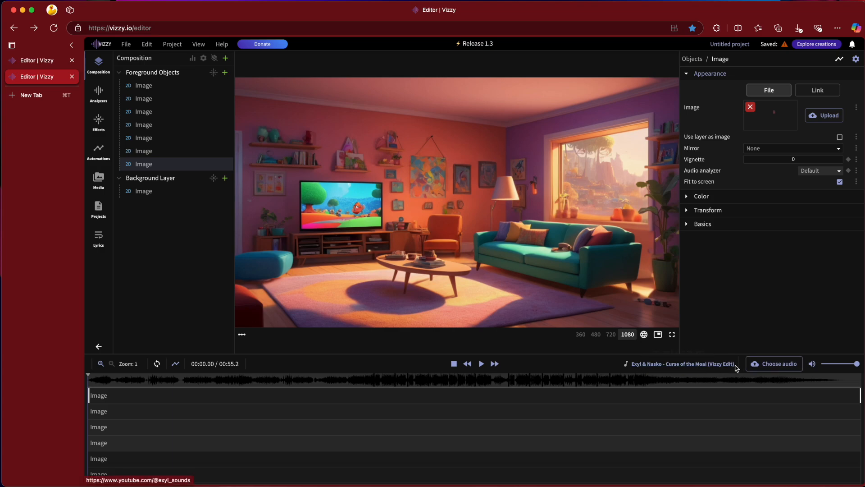
- Rename the project Red Moped Demo and save it
click(771, 367)
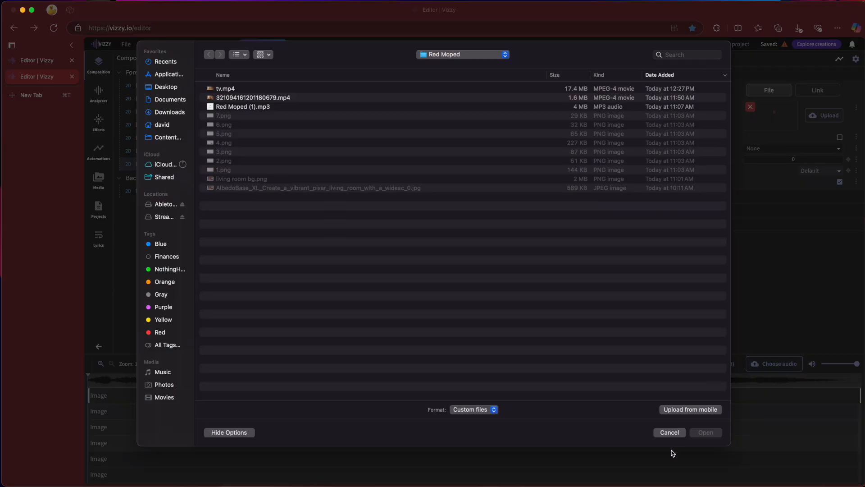
click(670, 432)
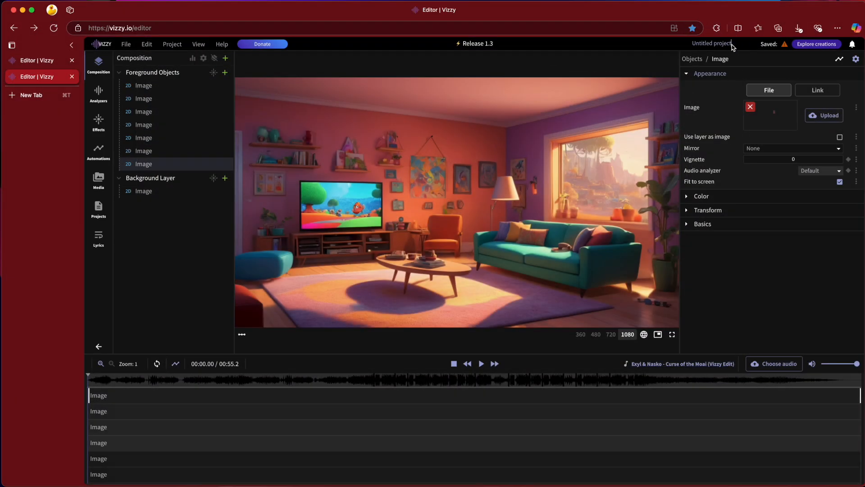
drag(739, 46, 685, 48)
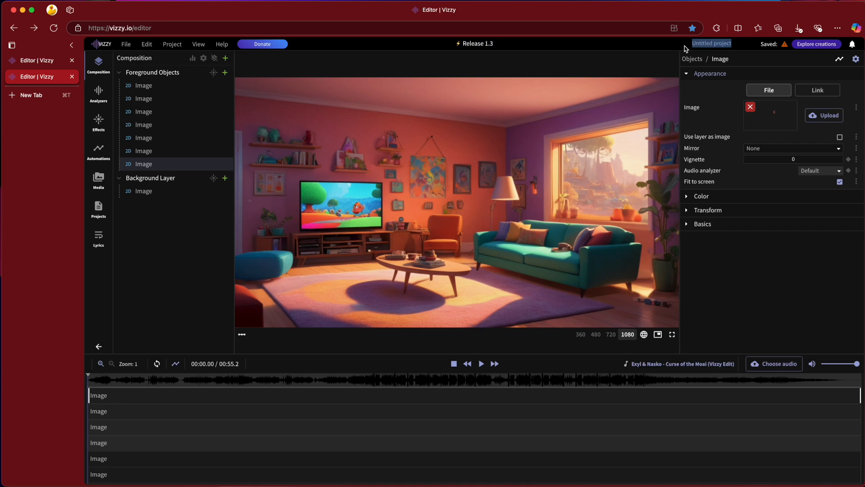
text(Red Moped Demo)
click(756, 253)
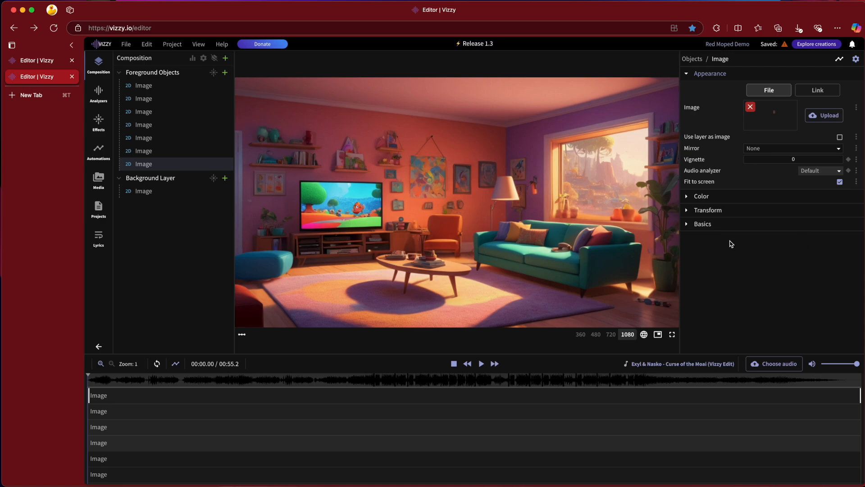
click(127, 43)
click(141, 84)
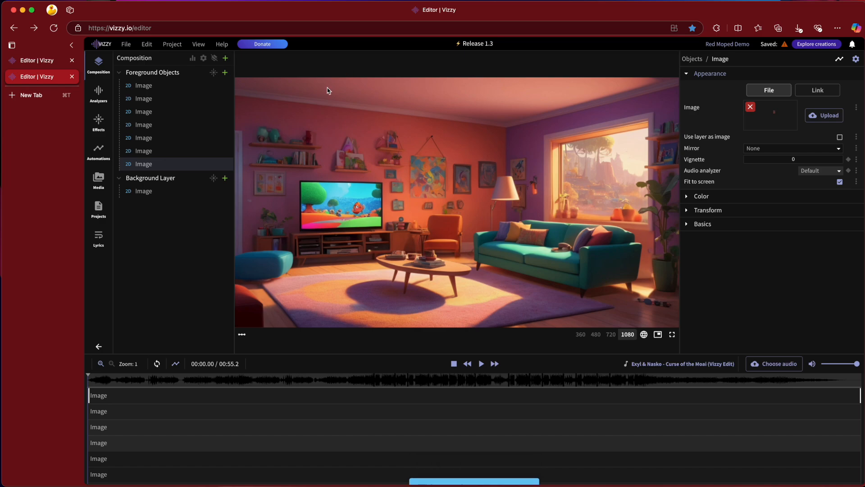
- Load Red Moped (1).mp3 as the project's audio and look over the audio analyzers
click(779, 363)
double_click(256, 107)
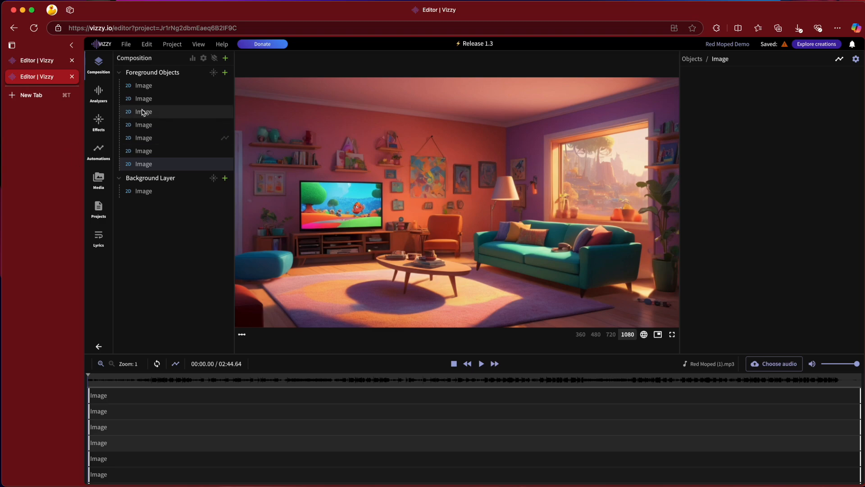
click(104, 96)
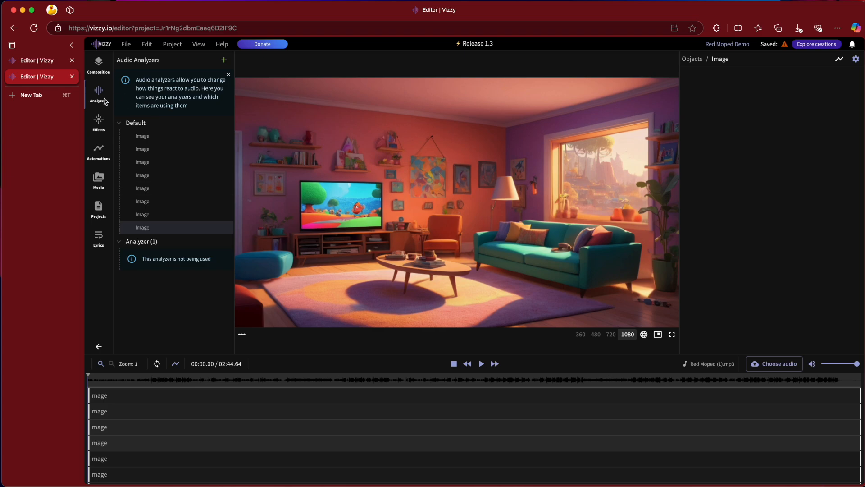
click(104, 71)
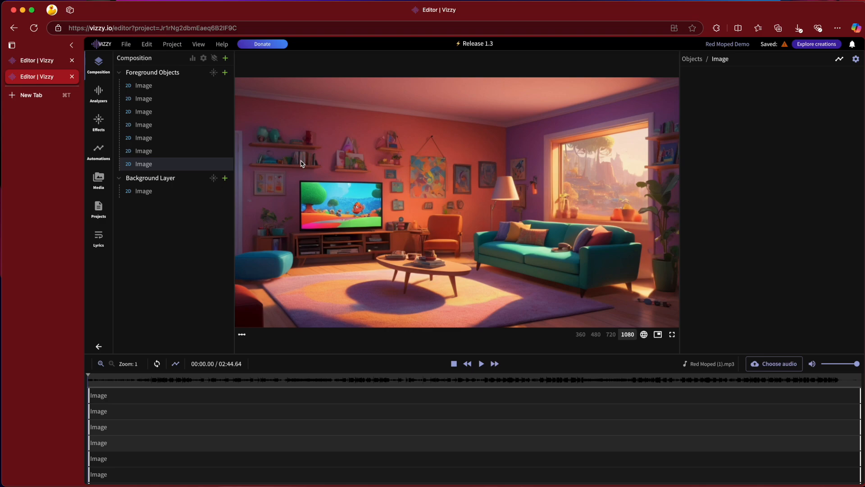
- Open the Transform settings of the first foreground image, try out its Y position and return it to 0
click(171, 91)
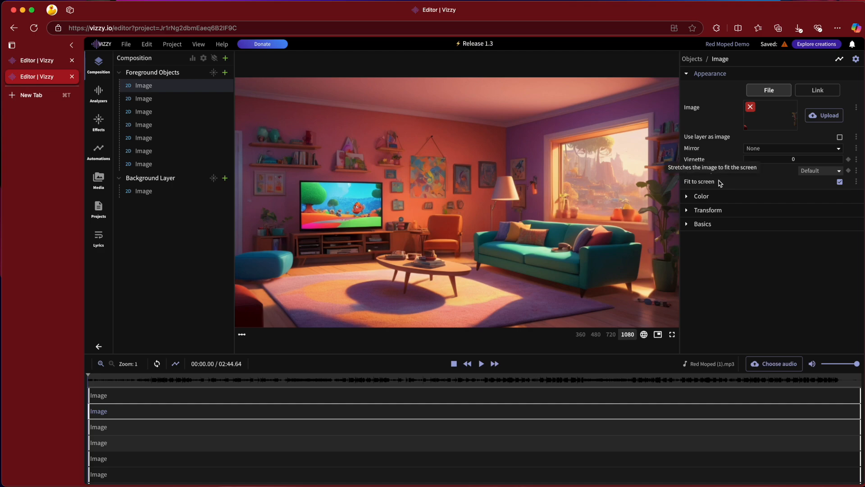
click(690, 210)
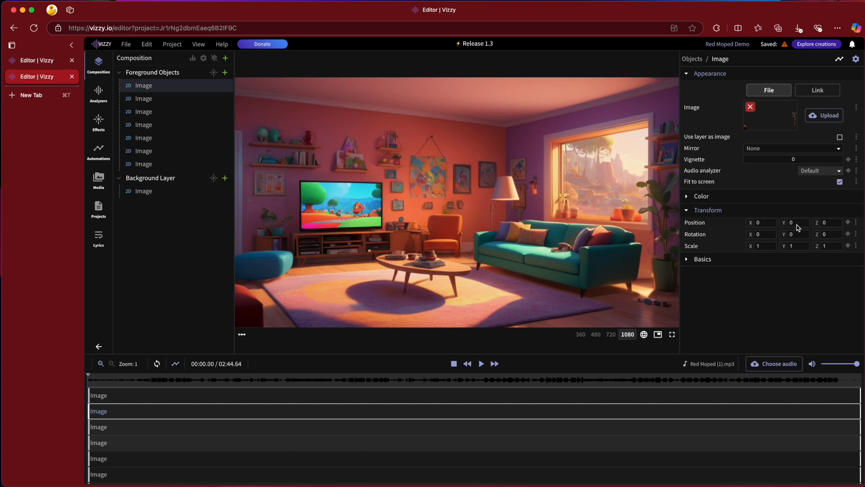
mouse_move(785, 222)
mouse_down()
mouse_move(792, 222)
mouse_move(785, 225)
mouse_up()
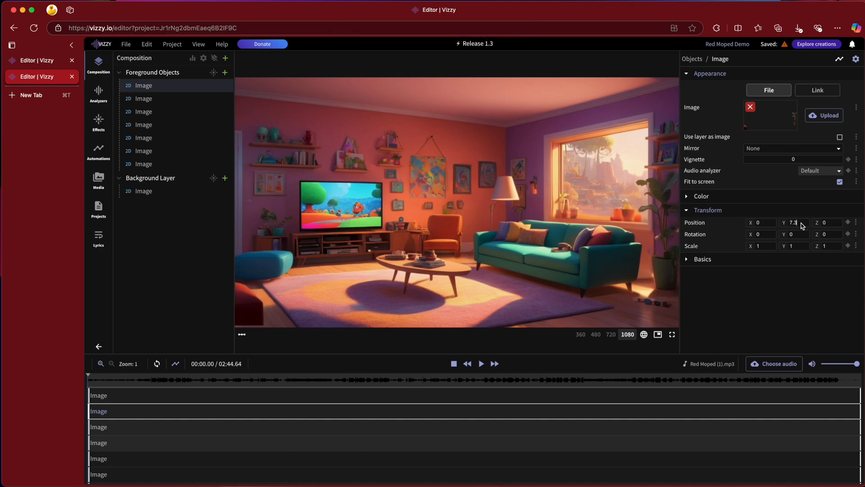
text(0)
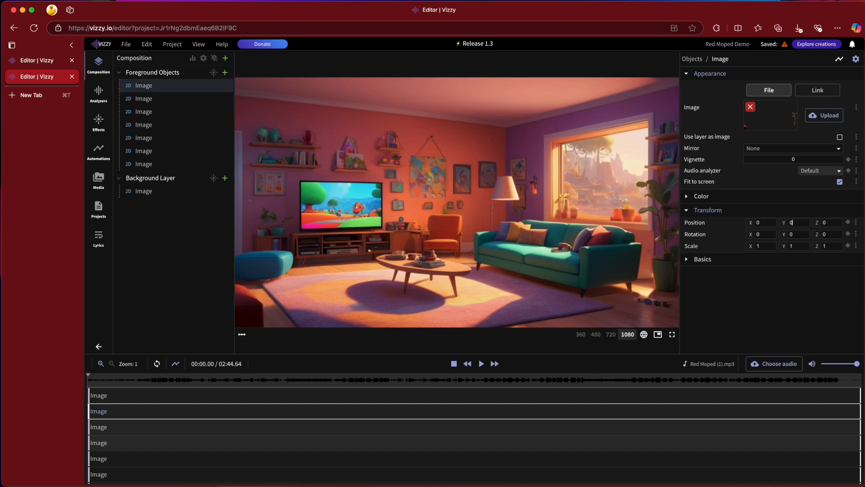
click(796, 225)
- Start a new automation with the first foreground image's Position as the controller to automate
click(856, 227)
click(844, 227)
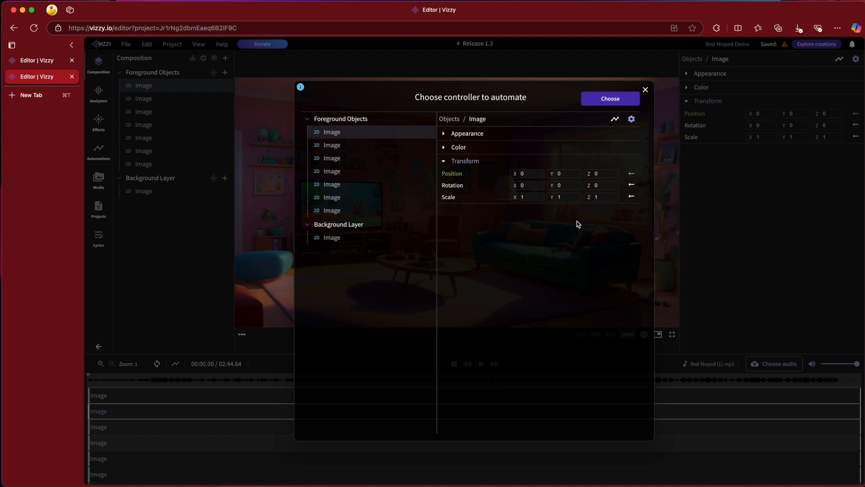
click(632, 176)
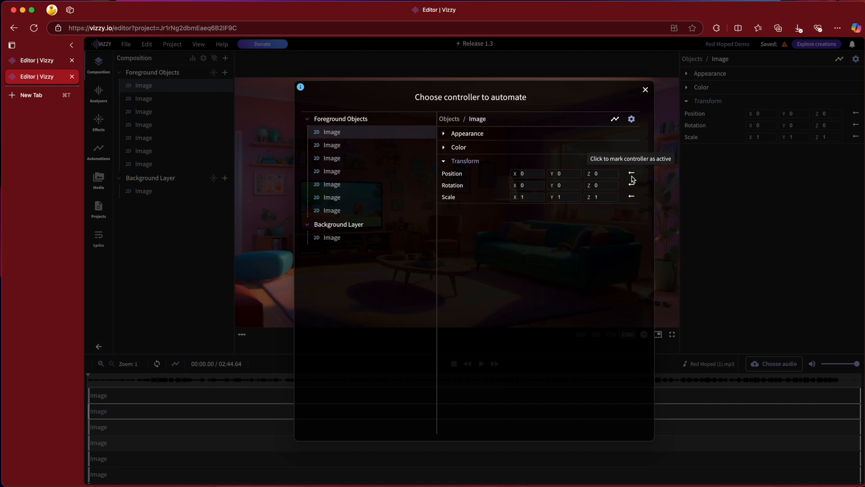
click(632, 177)
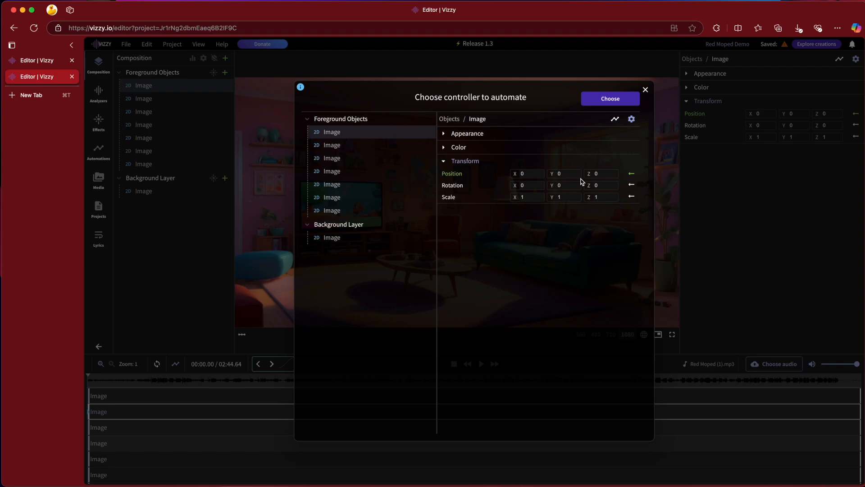
click(610, 99)
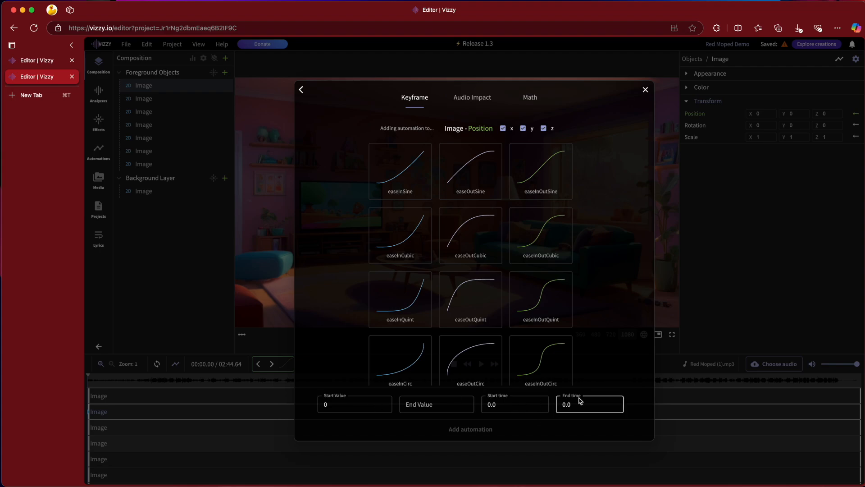
- Compare the automation types, choose Audio Impact and limit it to the y axis of the Position
click(465, 101)
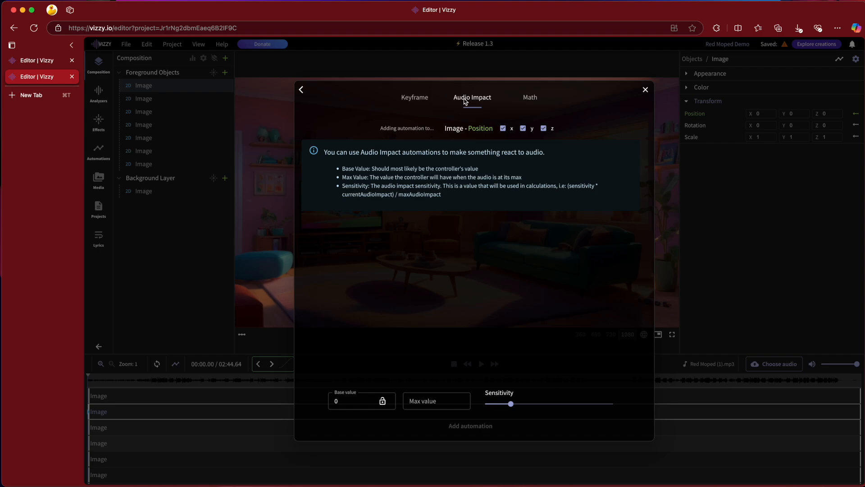
click(533, 103)
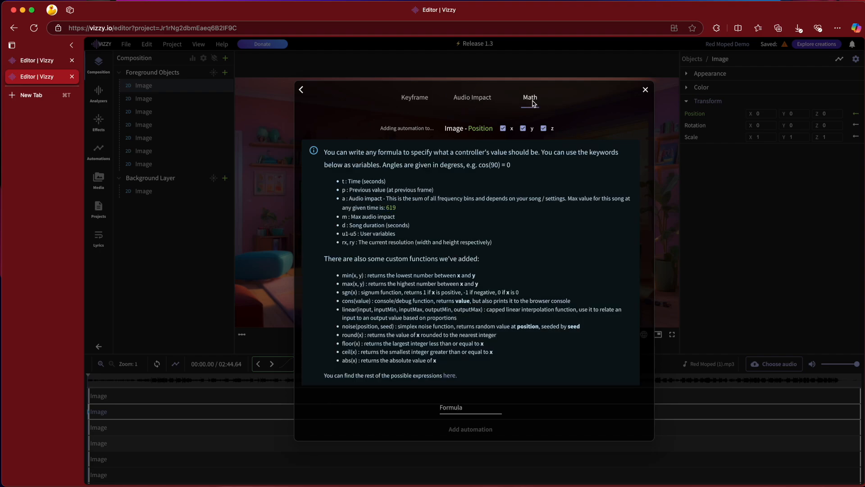
click(471, 99)
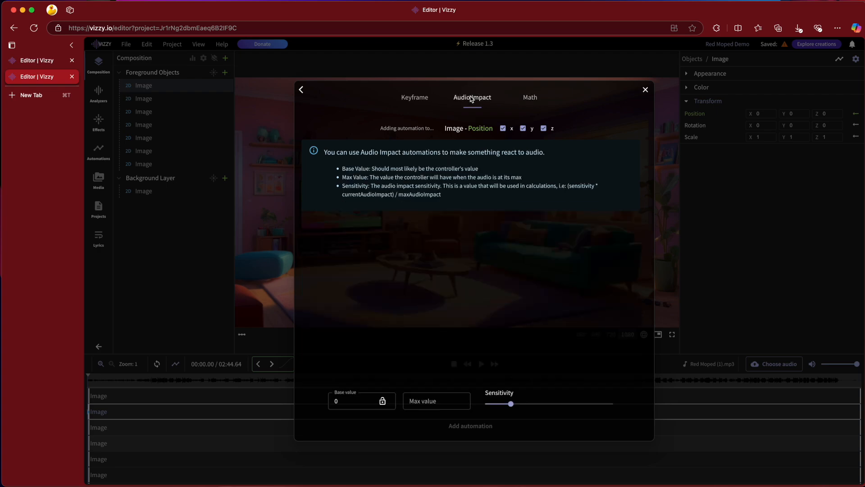
click(503, 130)
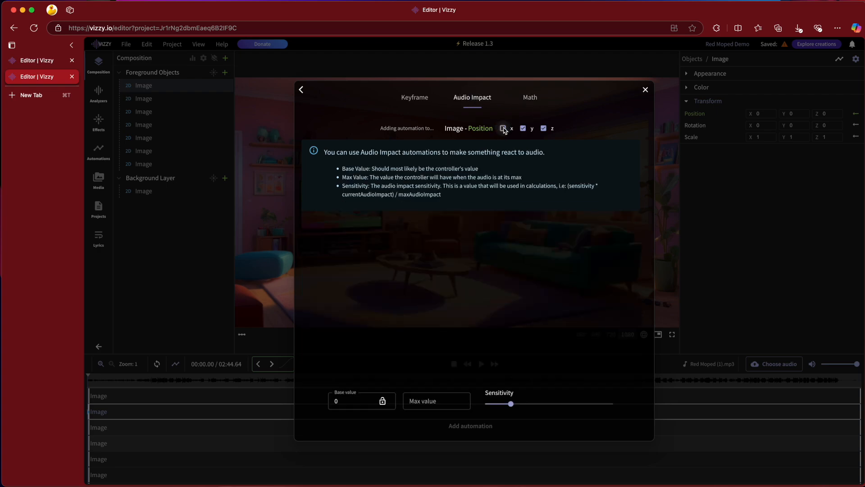
click(544, 129)
- Add the Audio Impact automation with a max value of 50 and slightly reduced sensitivity
click(431, 403)
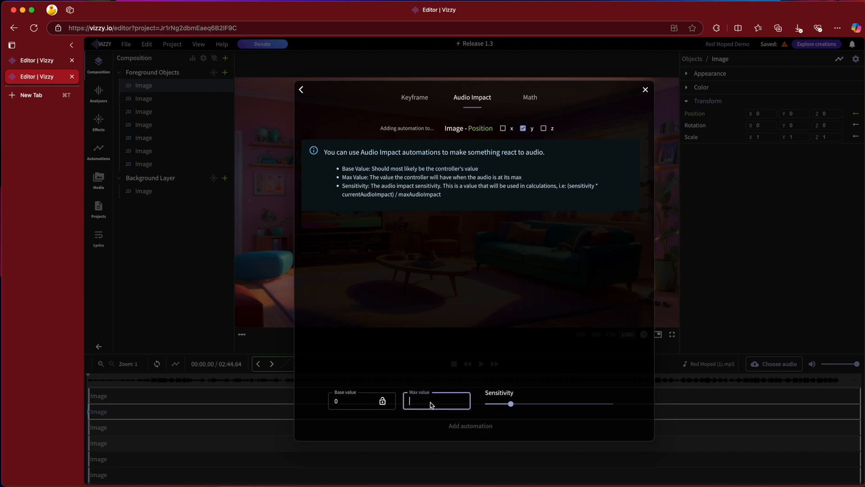
text(50)
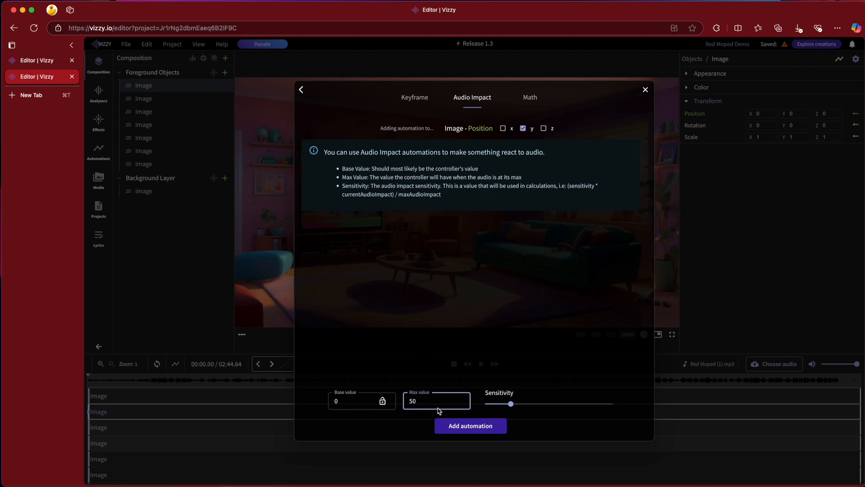
drag(511, 404, 507, 406)
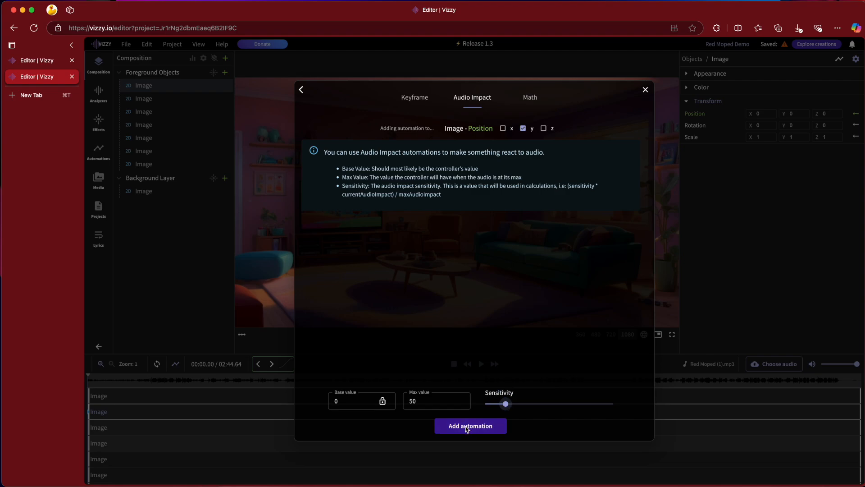
click(467, 427)
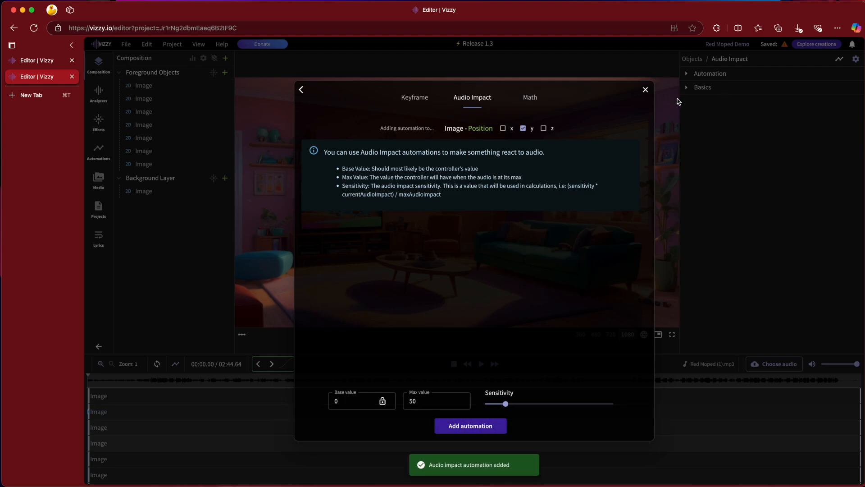
click(646, 90)
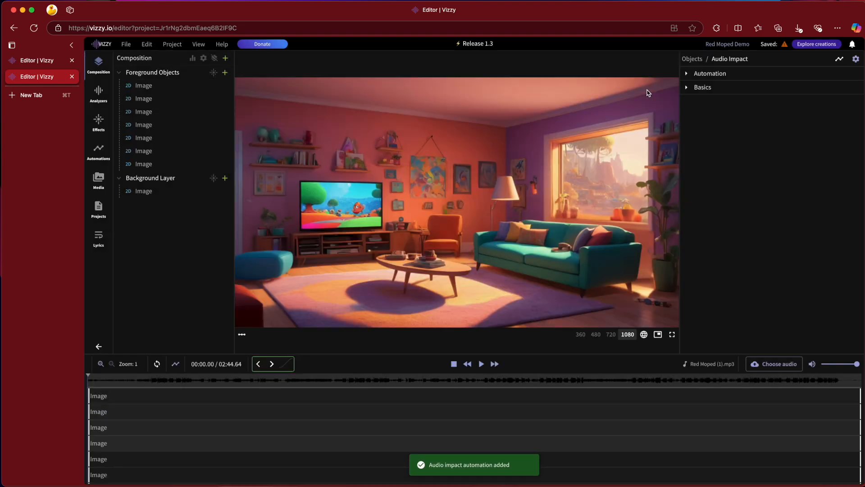
click(144, 98)
click(724, 211)
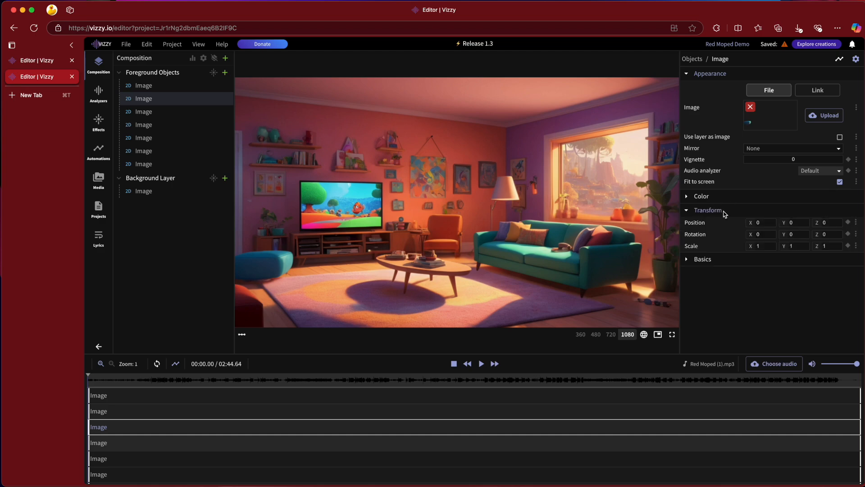
click(856, 223)
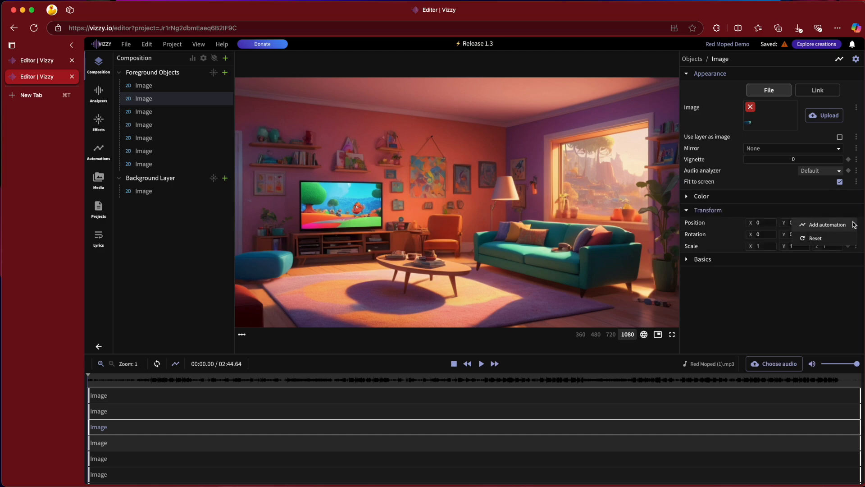
click(841, 225)
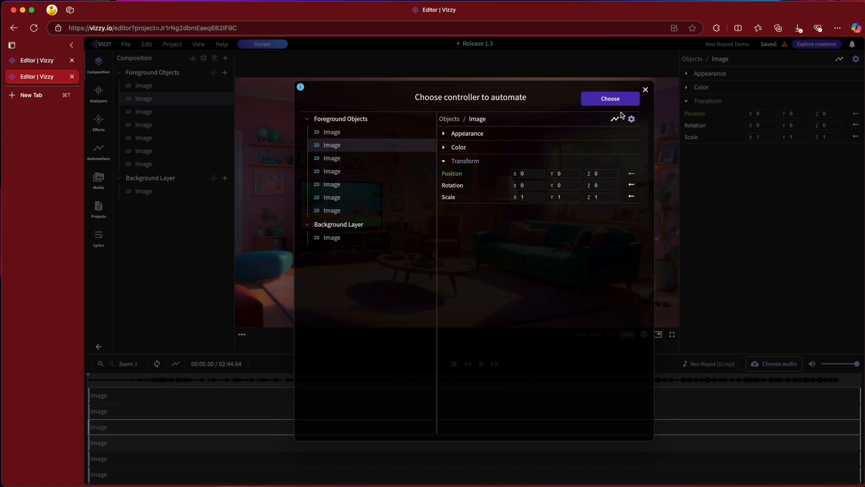
click(644, 90)
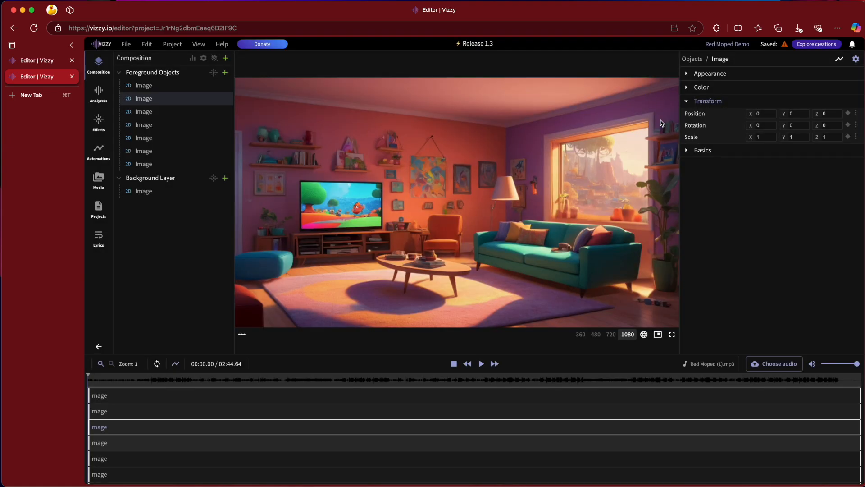
- Preview the first foreground image's movement by playing the song at a lower volume from a point further into the track
click(151, 88)
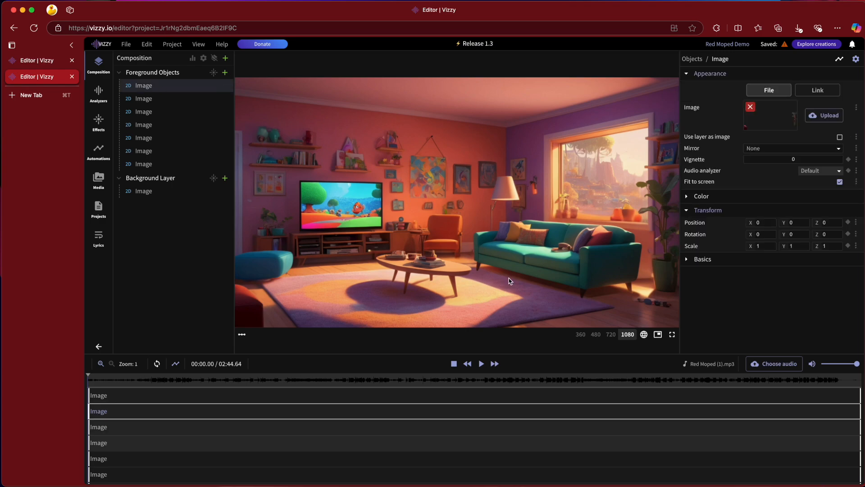
click(481, 363)
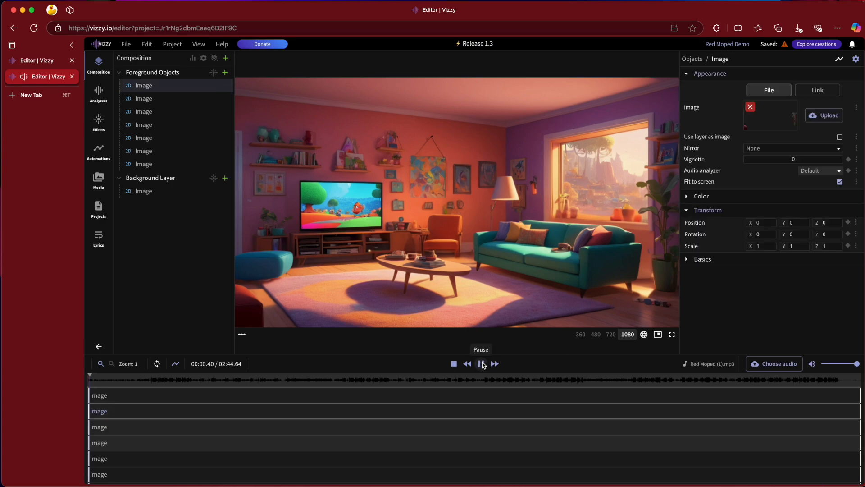
click(837, 363)
drag(837, 363, 833, 363)
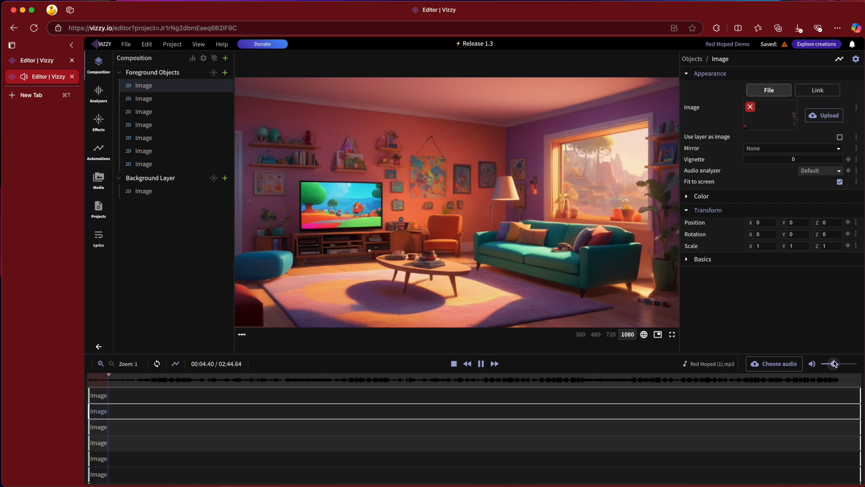
click(163, 379)
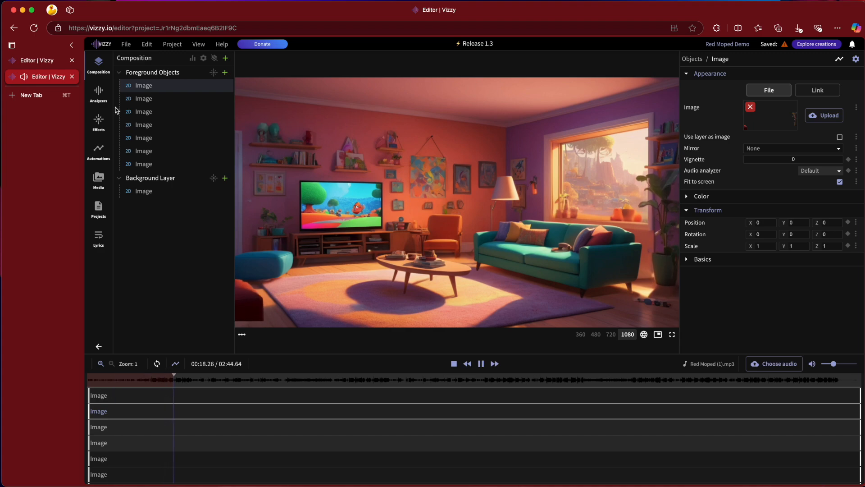
- Add a new folder to the automations and rename it Jumping Objects
click(98, 150)
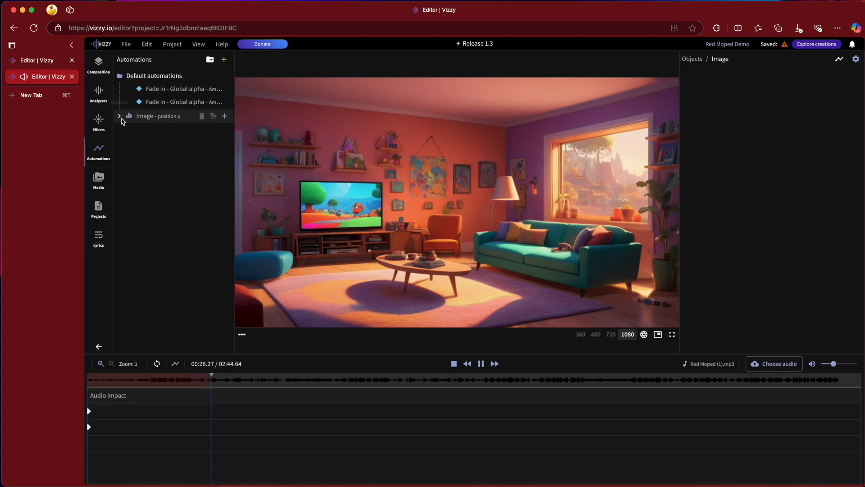
click(120, 117)
click(120, 117)
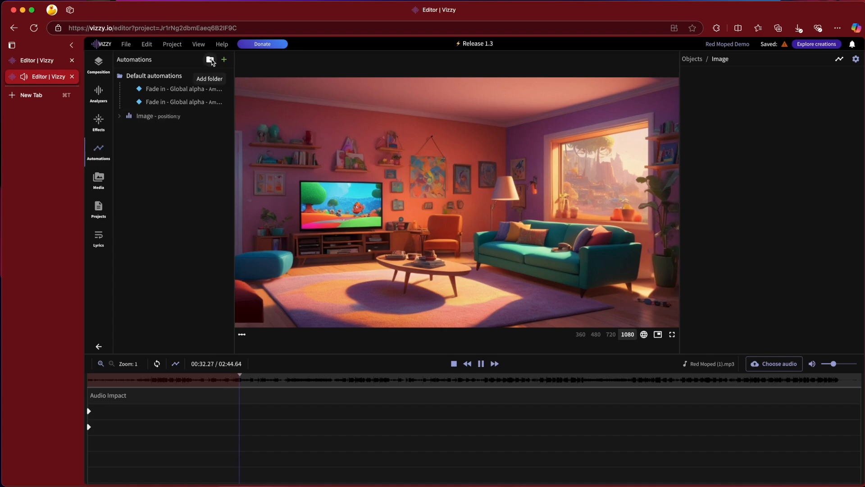
click(211, 60)
right_click(157, 115)
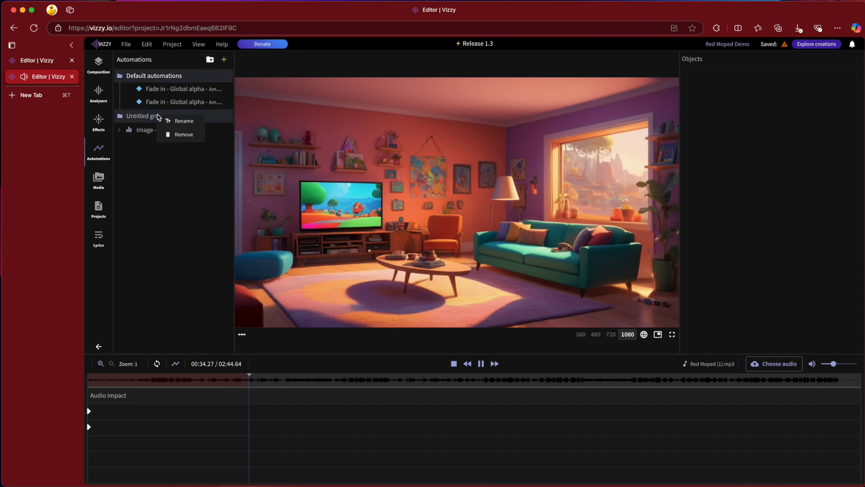
click(170, 119)
key(super+a)
text(Jumping Objects)
- Try a min value of -20 for the image's y position Audio Impact automation and return it to 0
click(162, 134)
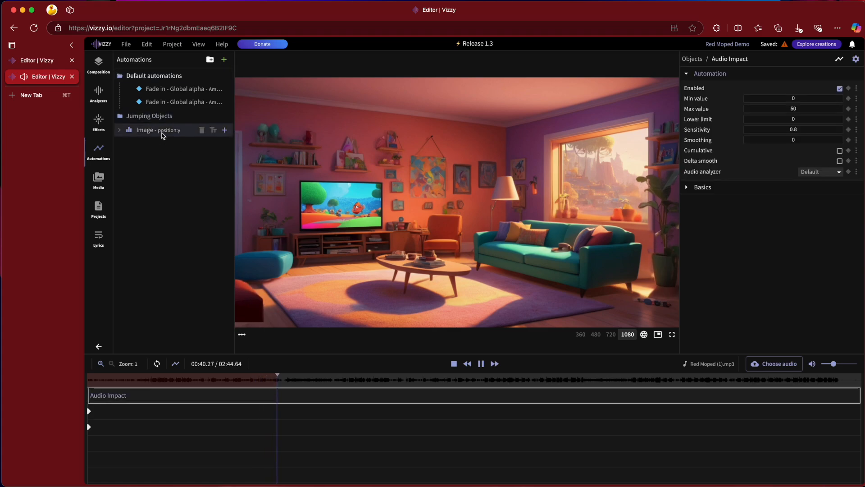
click(795, 98)
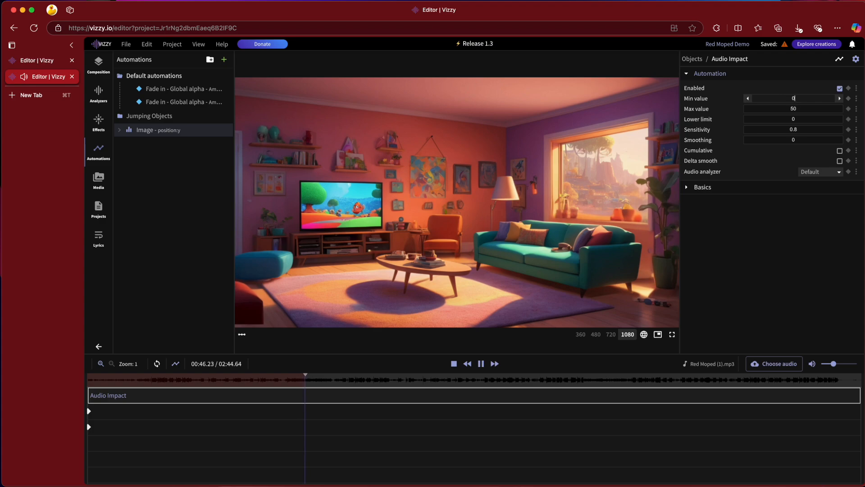
key(BackSpace)
text(-20)
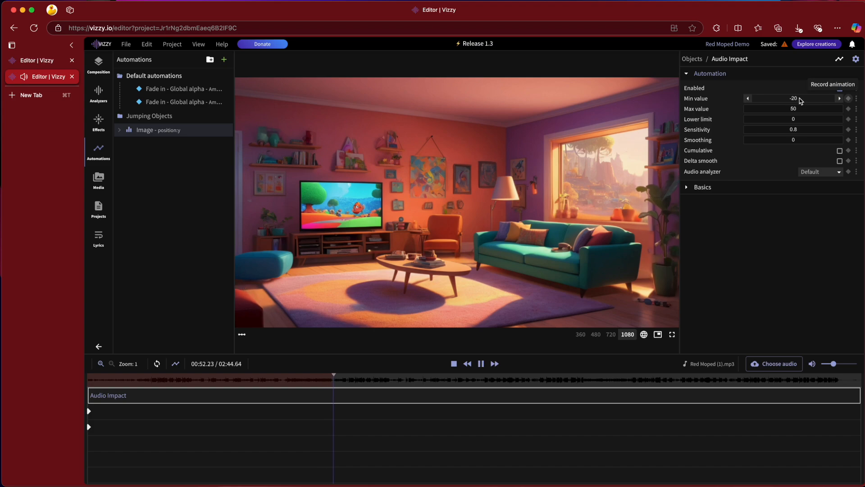
key(Tab)
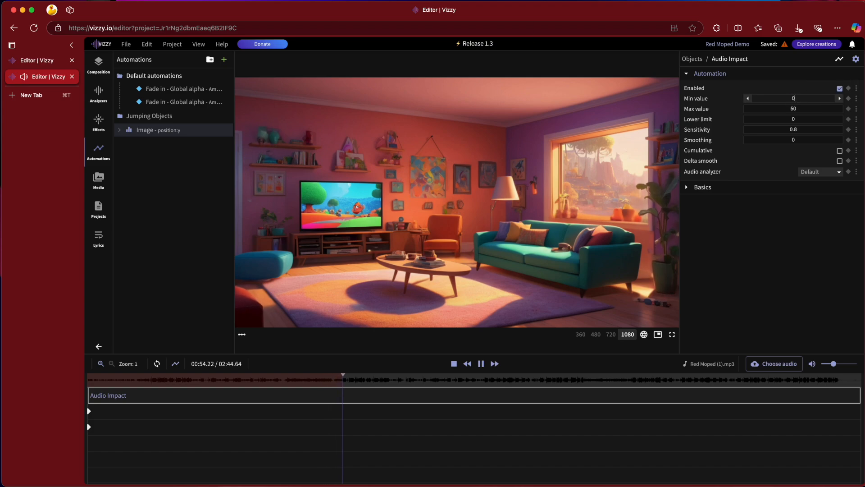
- Try max values of 20 and 100 for the Audio Impact automation during playback and return it to 50
text(20)
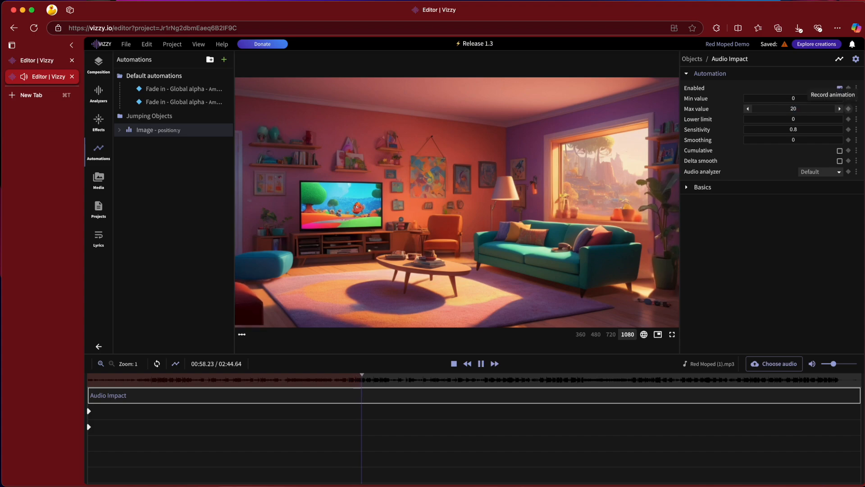
key(super+a)
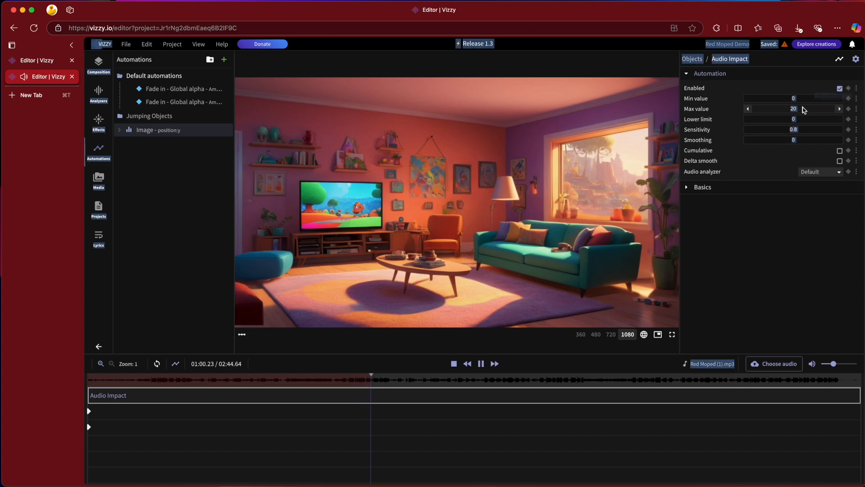
click(787, 116)
text(100)
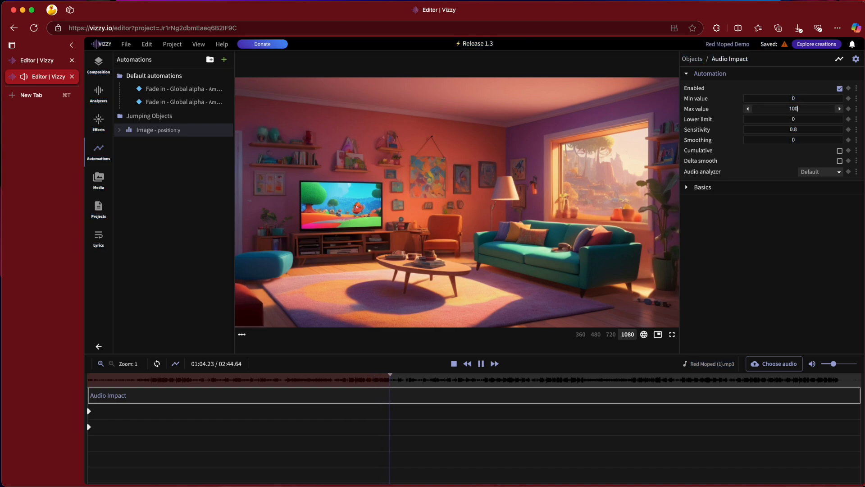
click(802, 120)
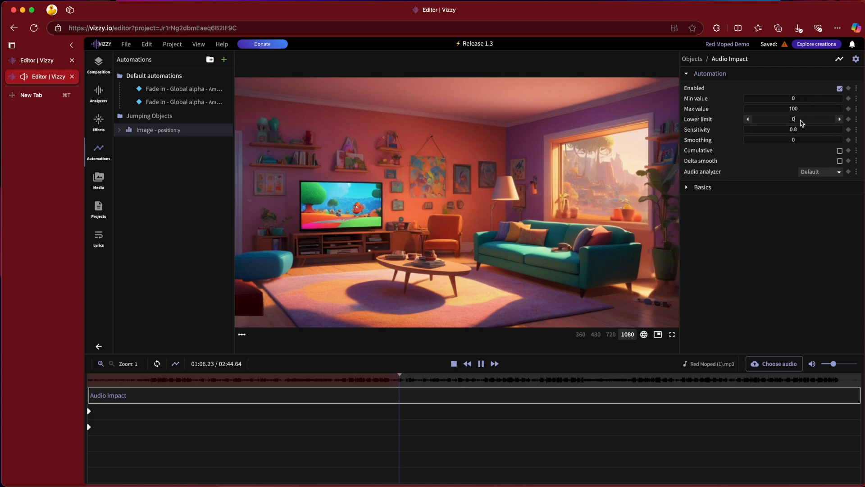
click(807, 108)
text(50)
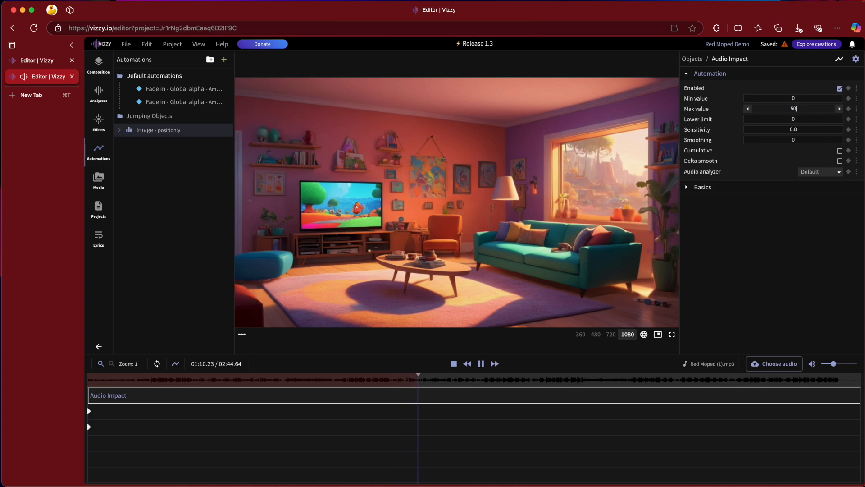
key(Return)
- Stop playback and start a new automation with the second foreground image's Position as the controller to automate
click(454, 364)
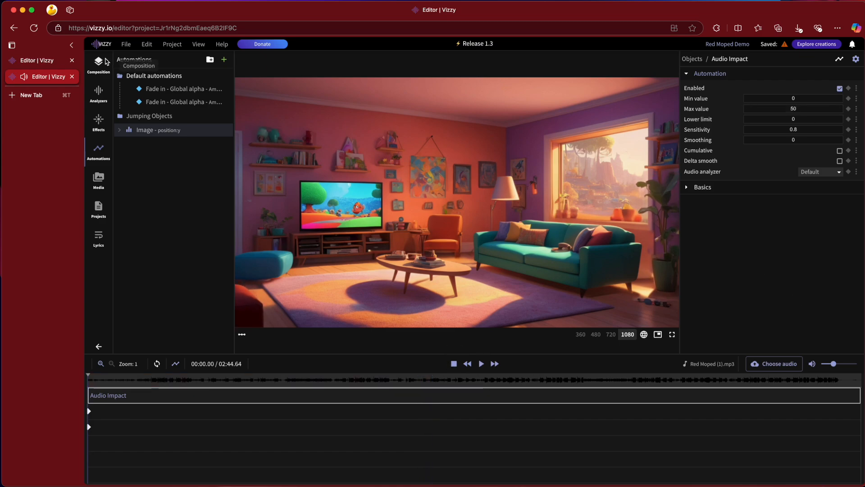
click(96, 63)
click(151, 98)
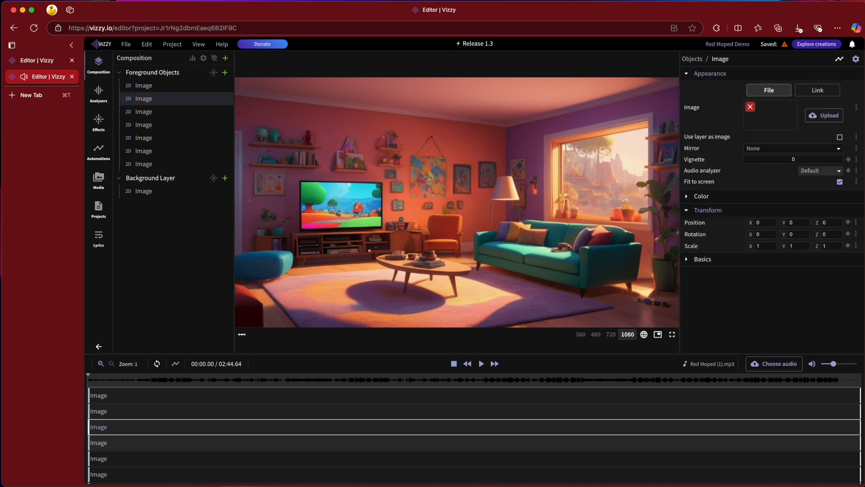
click(857, 222)
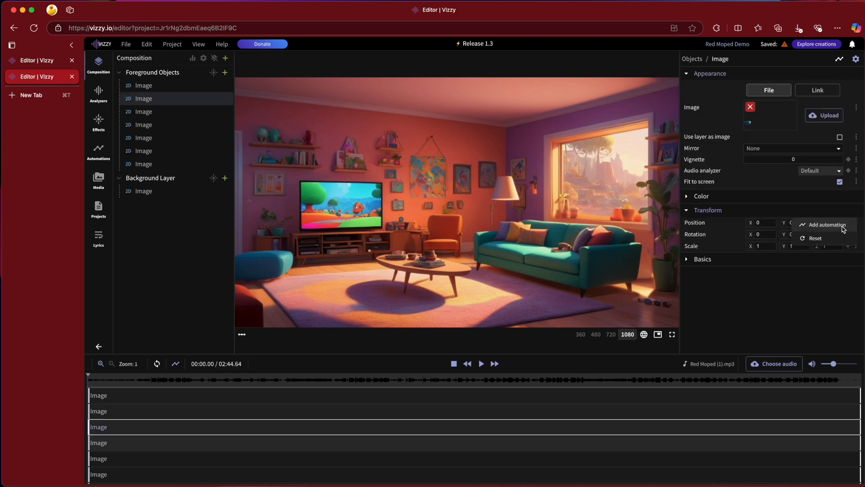
click(828, 225)
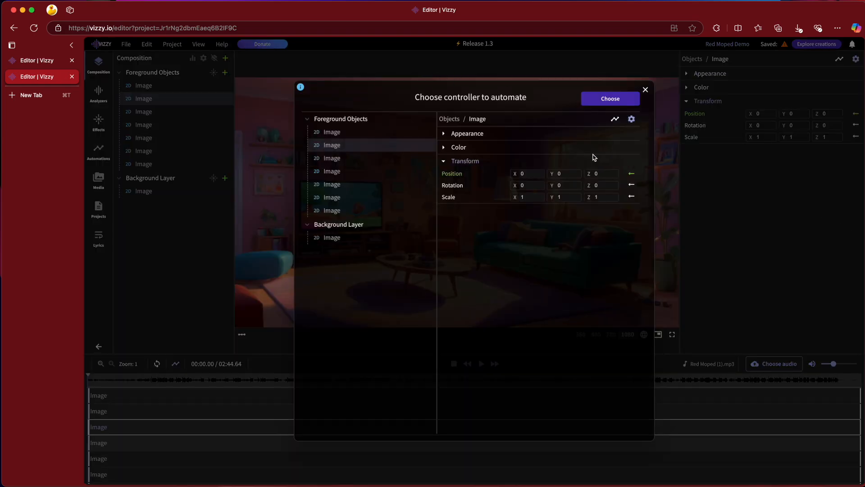
click(611, 98)
- Add an Audio Impact automation limited to the y axis, with a max value of 40 and slightly increased sensitivity
click(503, 128)
click(544, 128)
click(472, 98)
click(429, 401)
text(40)
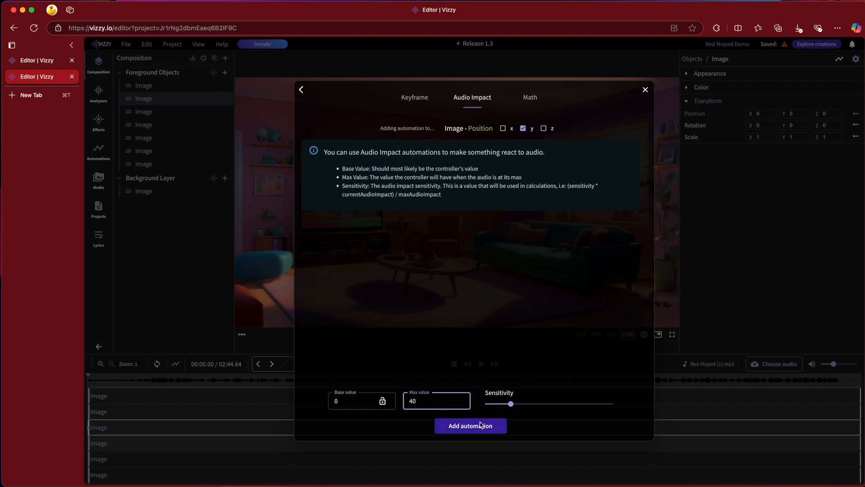
drag(511, 404, 520, 408)
click(471, 432)
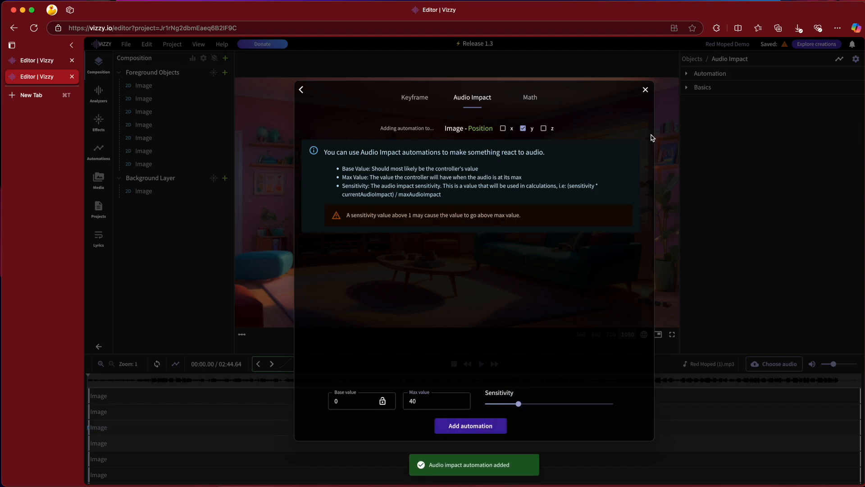
click(645, 89)
- Add an Audio Impact automation with a max value of 50 to the third foreground image's Position on the x, y and z axes
click(165, 112)
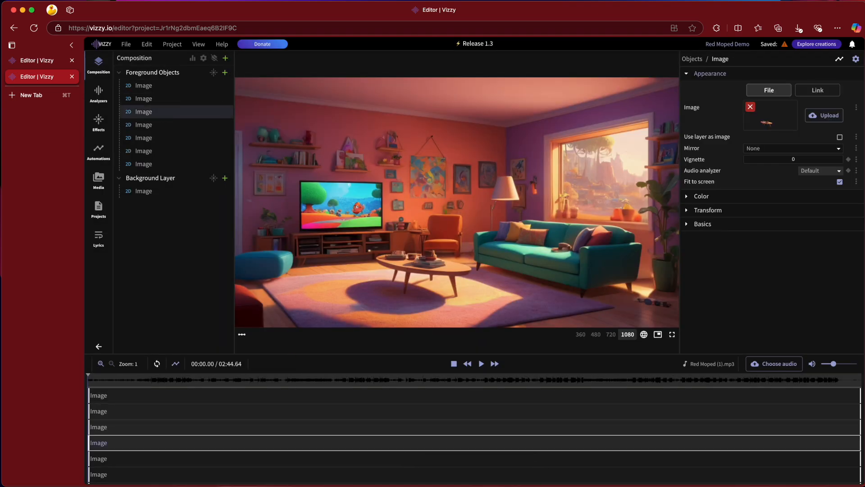
click(826, 214)
click(856, 223)
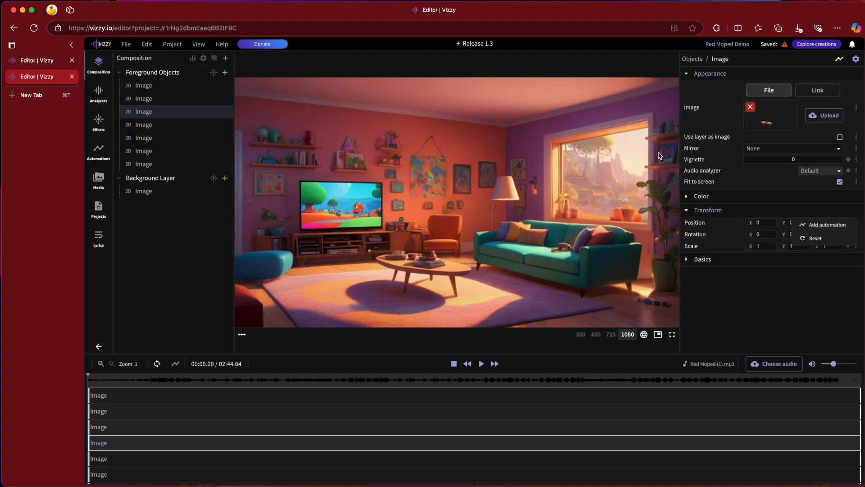
click(827, 224)
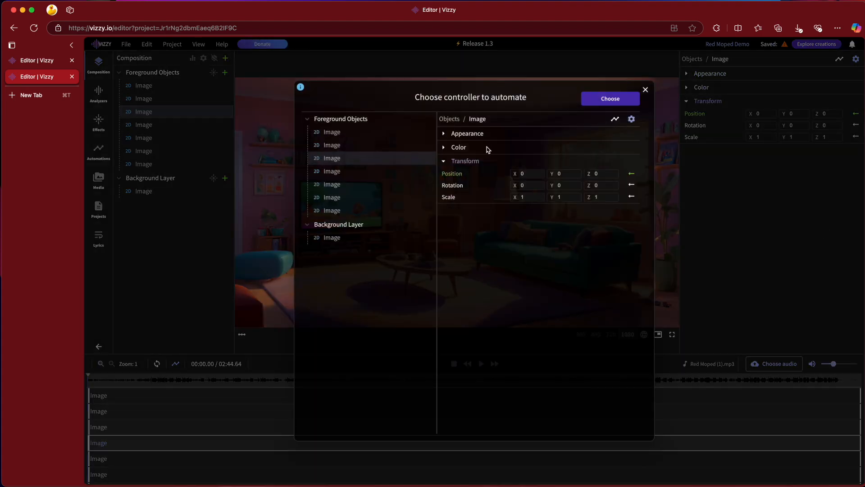
click(614, 100)
click(464, 98)
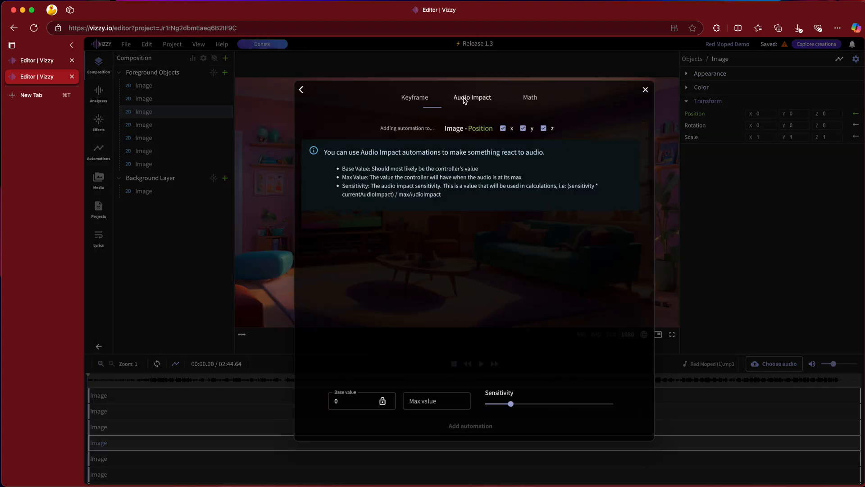
click(430, 402)
text(50)
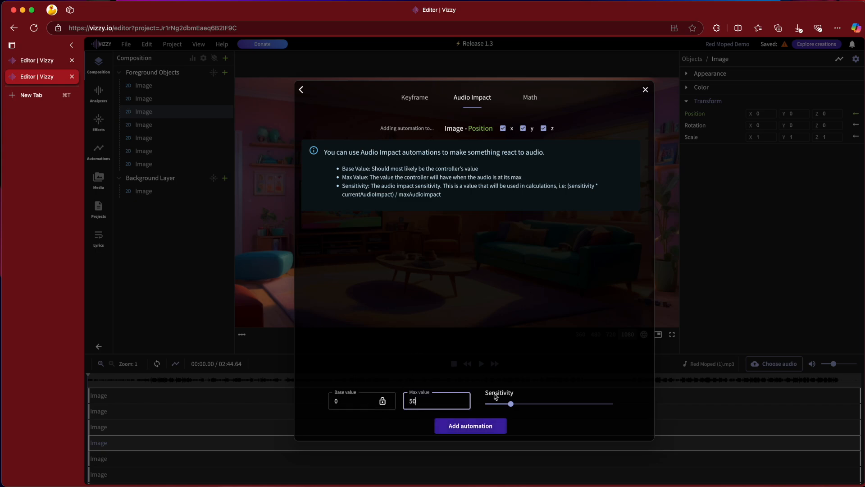
click(492, 426)
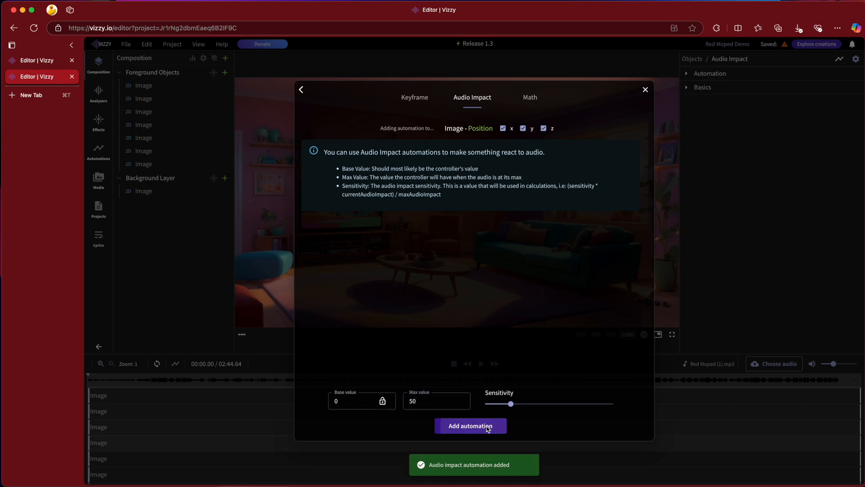
click(645, 89)
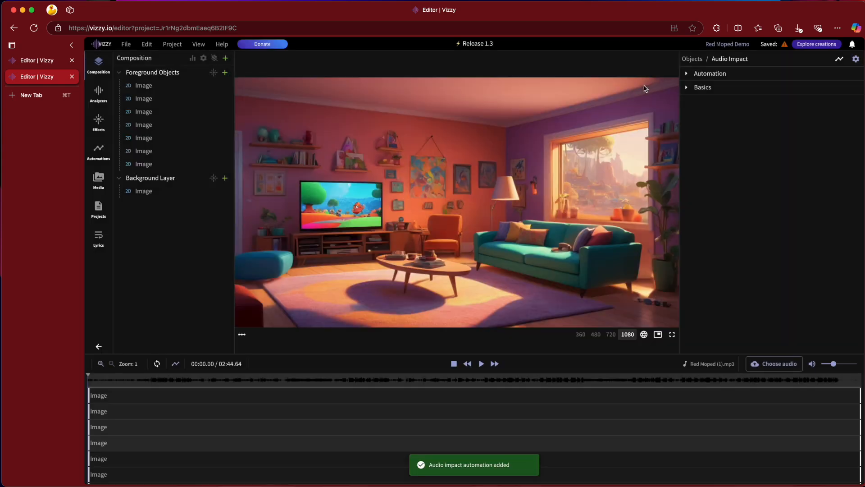
- Add an Audio Impact automation with a max value of 50 to the fourth foreground image's Position, limited to the y axis
click(146, 112)
click(153, 125)
click(687, 211)
click(856, 222)
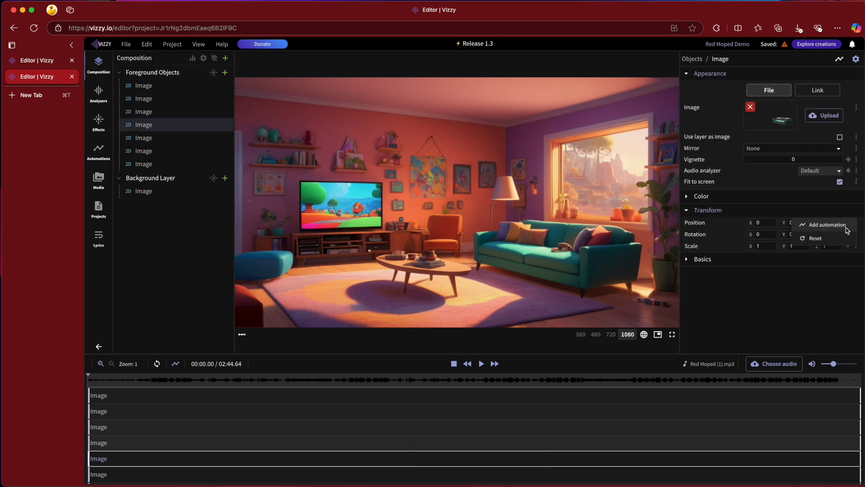
click(825, 224)
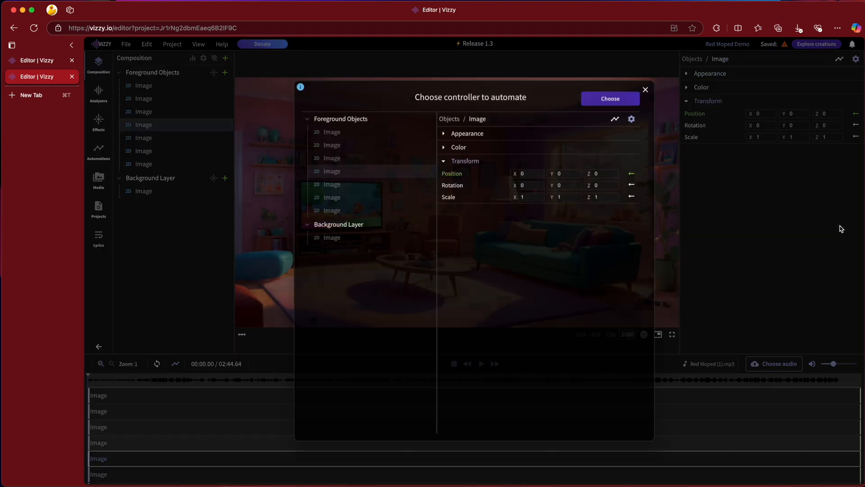
click(602, 101)
click(503, 129)
click(543, 128)
click(477, 100)
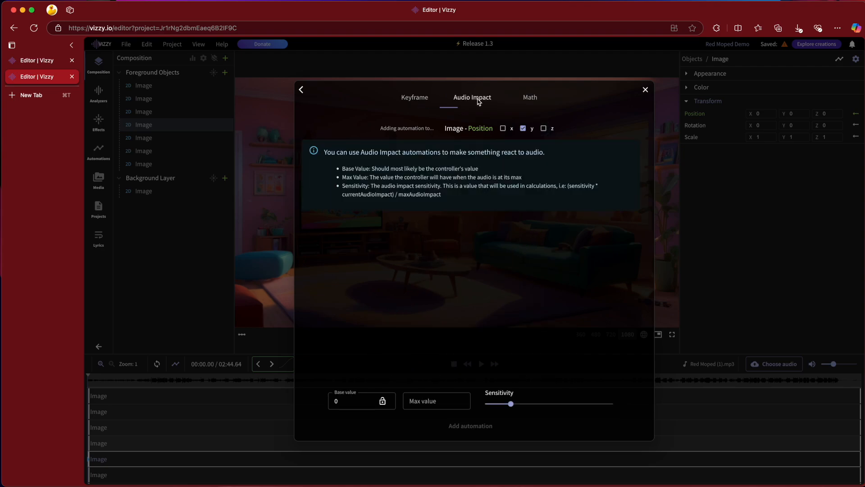
click(427, 401)
text(50)
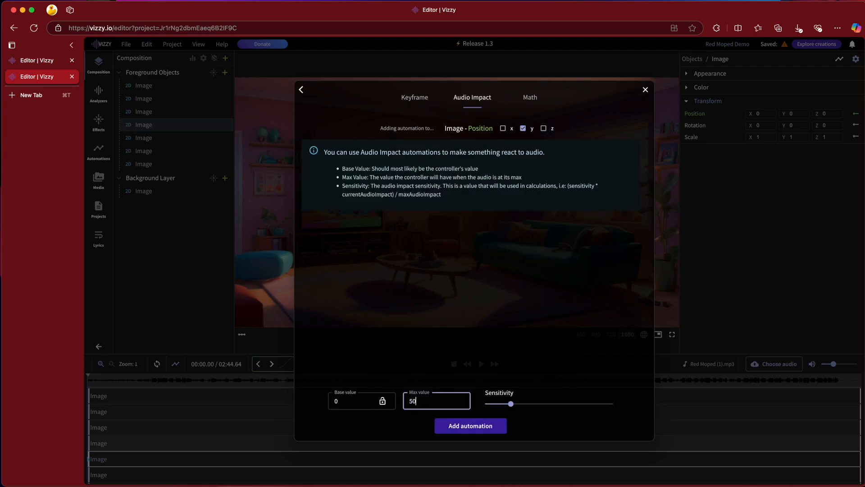
click(494, 426)
click(645, 90)
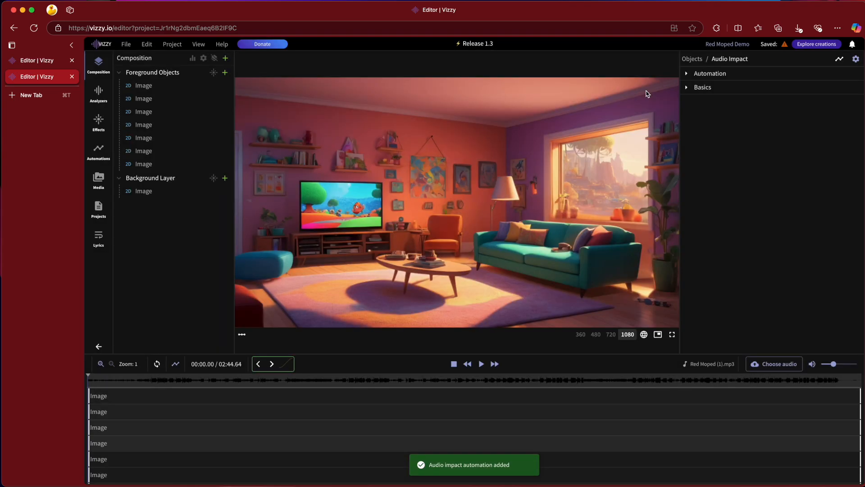
- Add a y-axis Audio Impact automation to the fifth foreground image's Position, with a max value of 30 and slightly reduced sensitivity
click(153, 126)
click(154, 139)
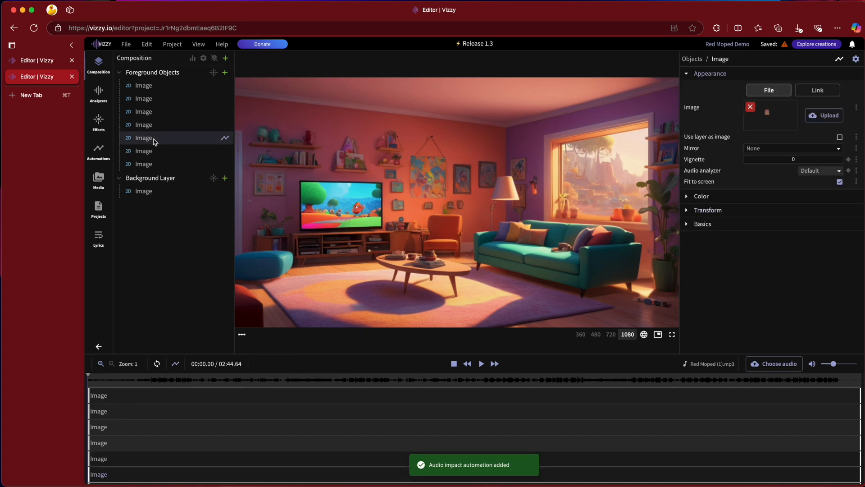
click(687, 210)
click(856, 222)
click(841, 224)
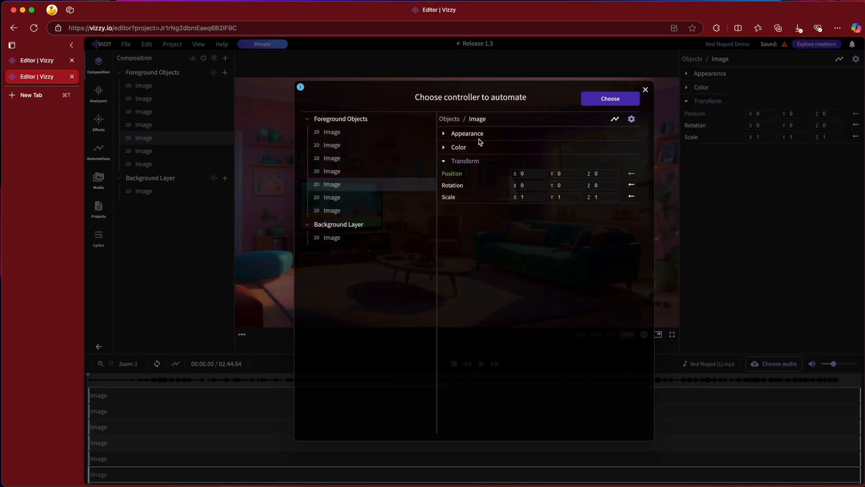
click(608, 101)
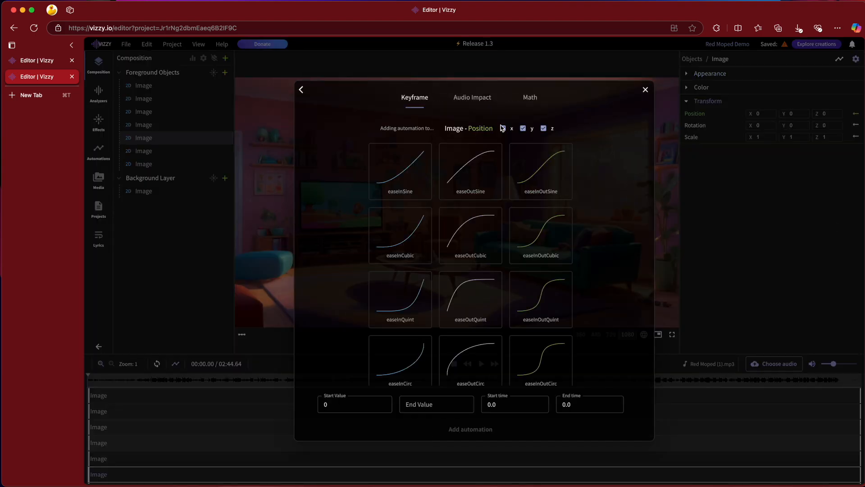
click(473, 97)
click(503, 128)
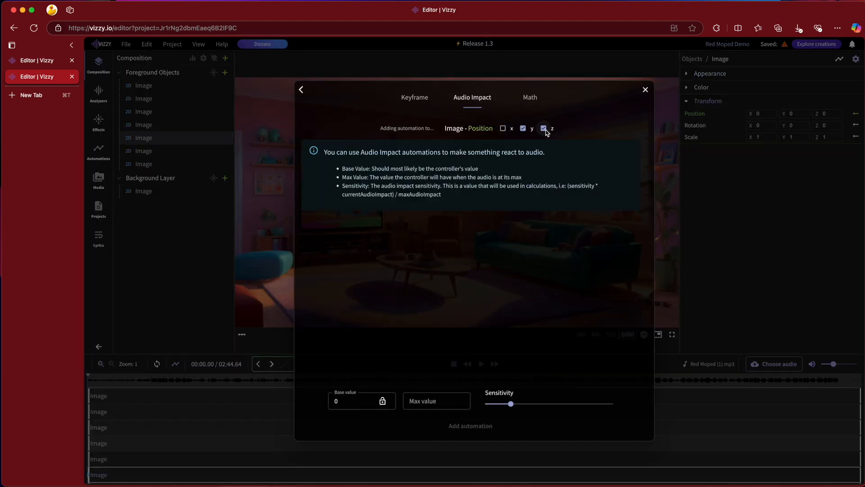
click(437, 405)
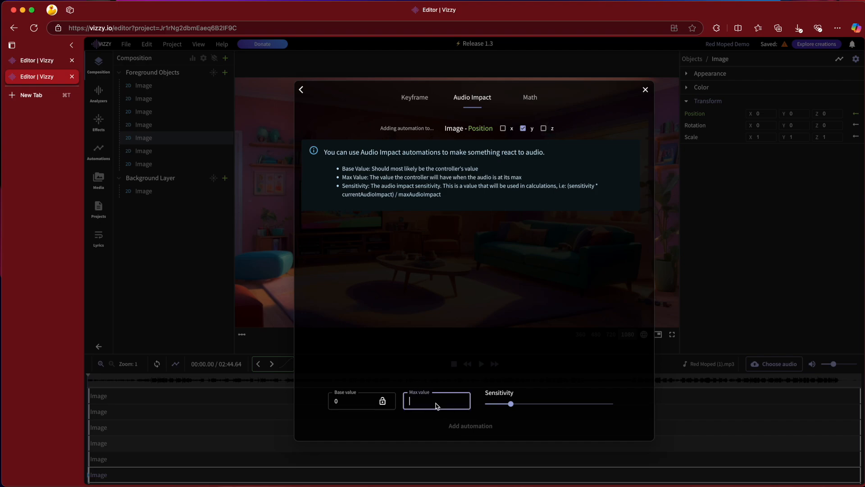
text(30)
mouse_move(507, 407)
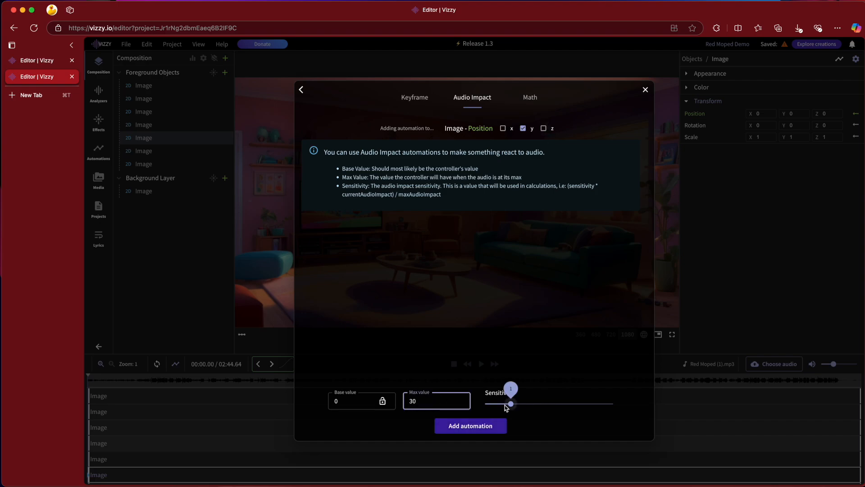
click(456, 424)
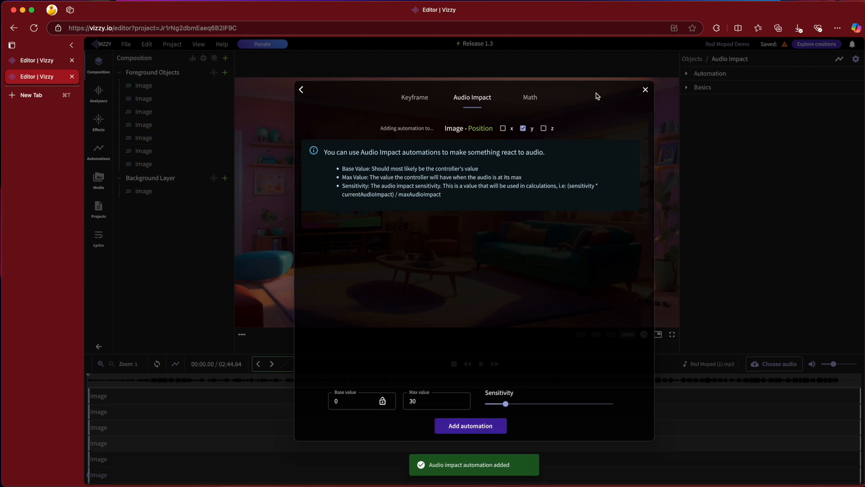
click(645, 90)
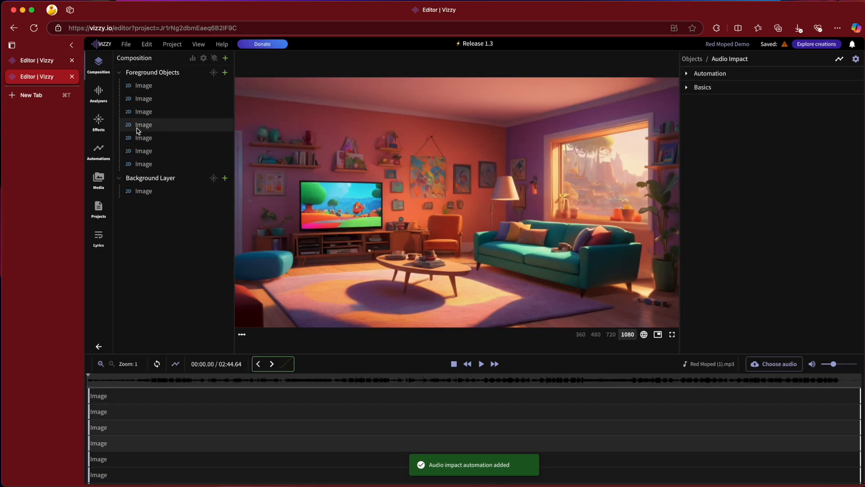
- Add a y-axis Audio Impact automation to the sixth foreground image's Position, with a max value of 50 and slightly increased sensitivity
click(143, 150)
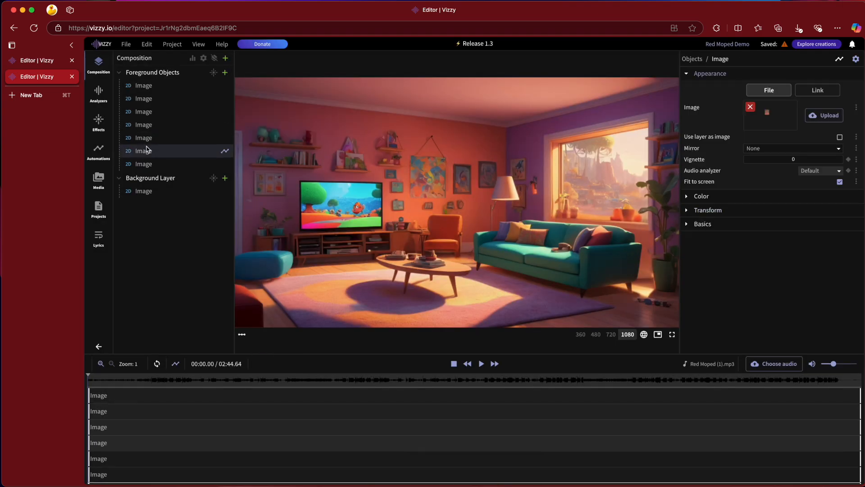
click(690, 212)
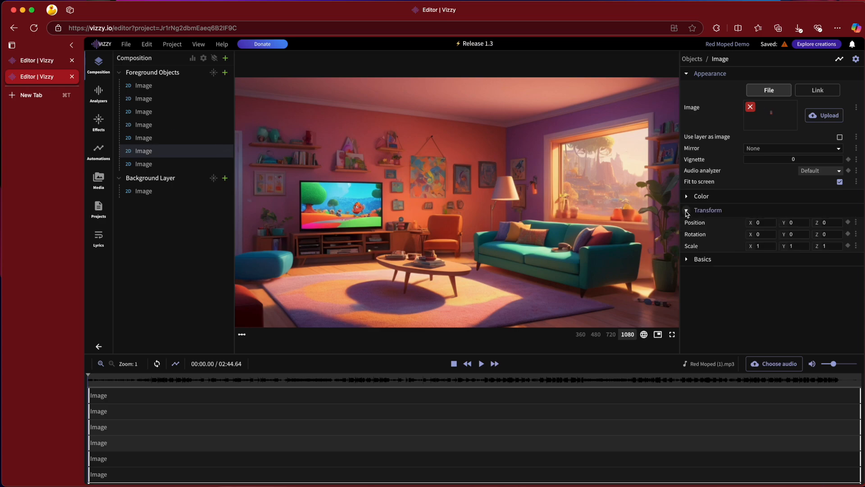
click(857, 225)
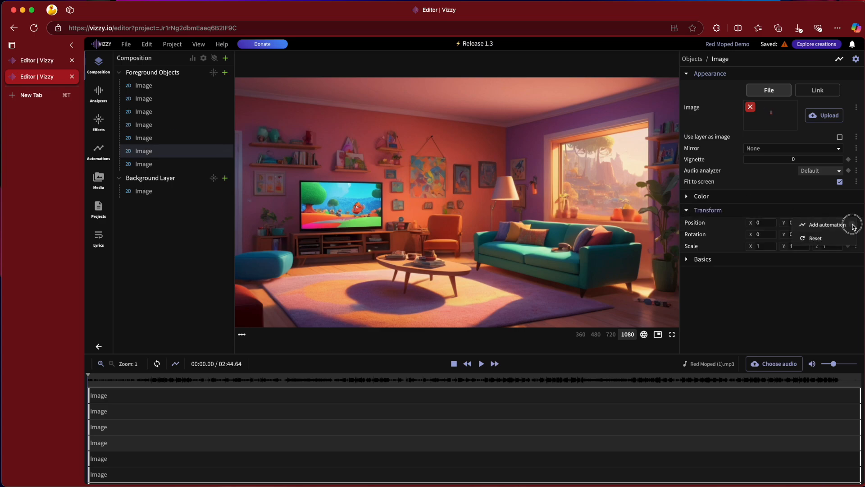
click(828, 225)
click(618, 100)
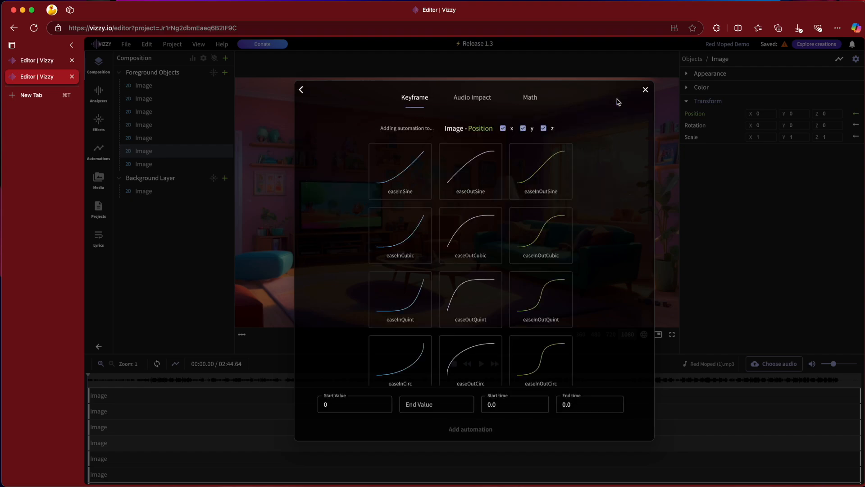
click(503, 128)
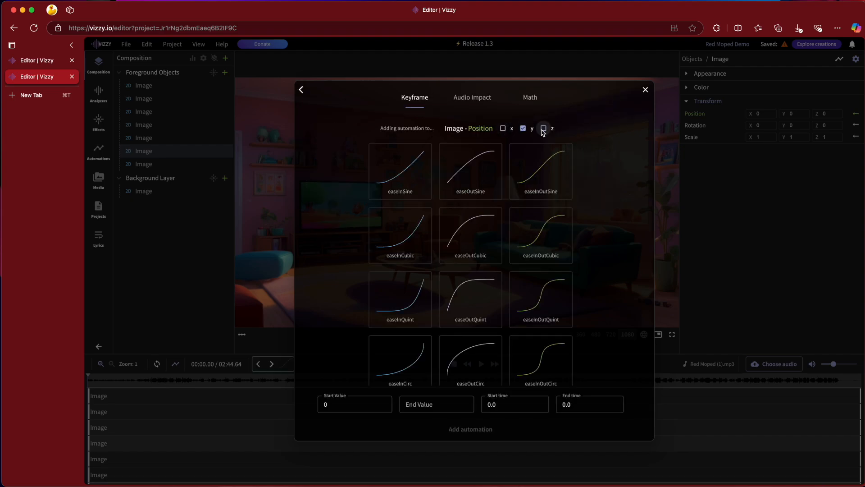
click(473, 98)
click(436, 400)
text(50)
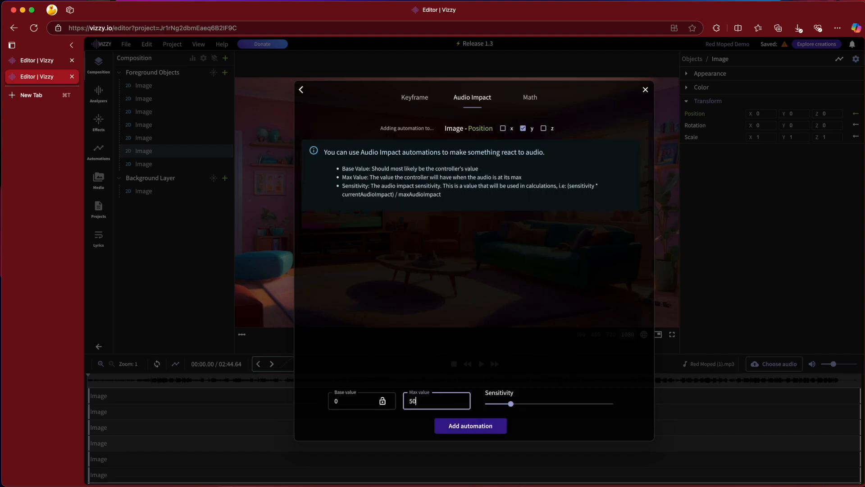
drag(511, 404, 519, 404)
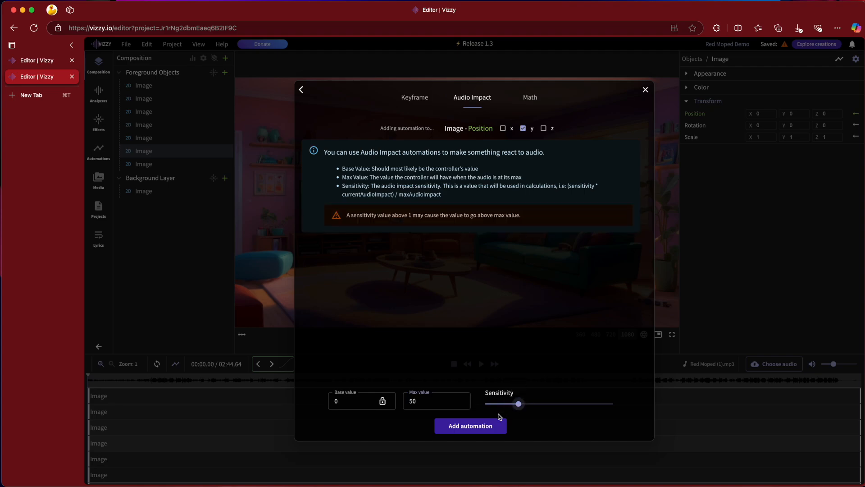
click(493, 424)
click(647, 90)
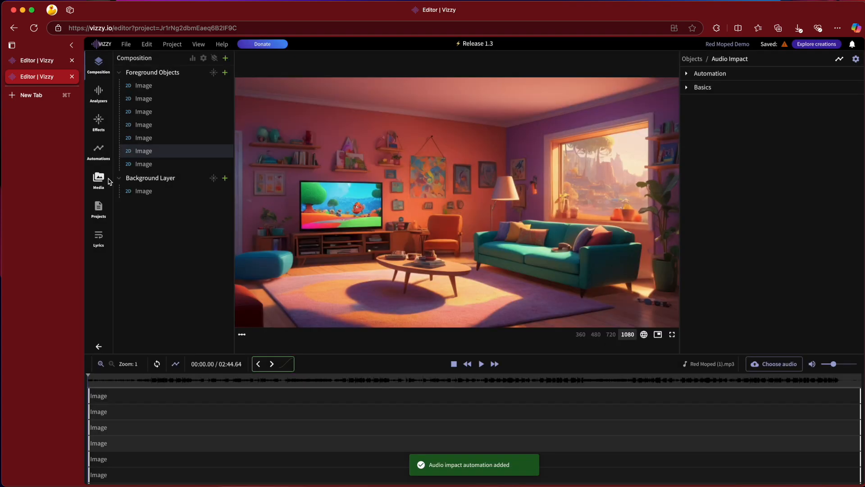
- Add a y-axis Audio Impact automation to the seventh foreground image's Position, with a max value of 60 and reduced sensitivity
click(158, 165)
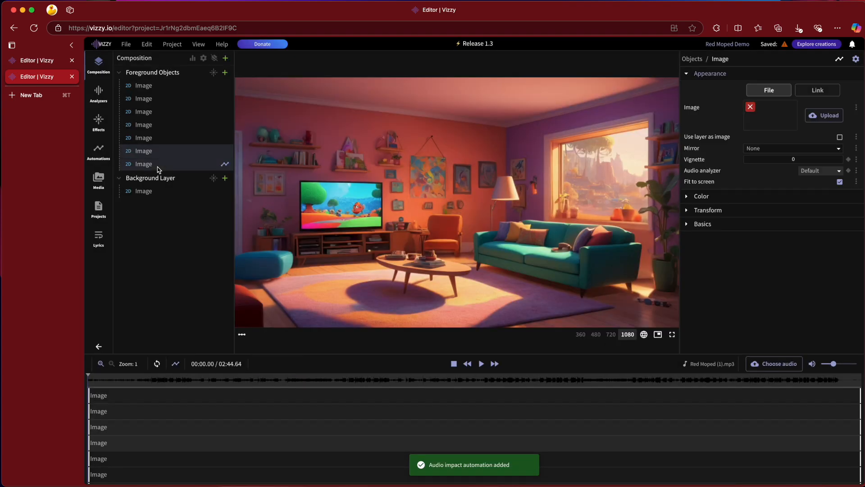
click(691, 212)
click(856, 222)
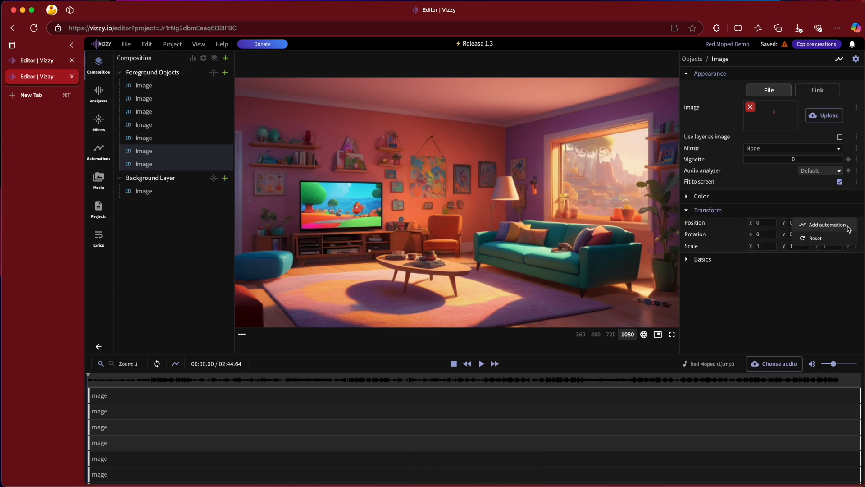
click(820, 226)
click(627, 99)
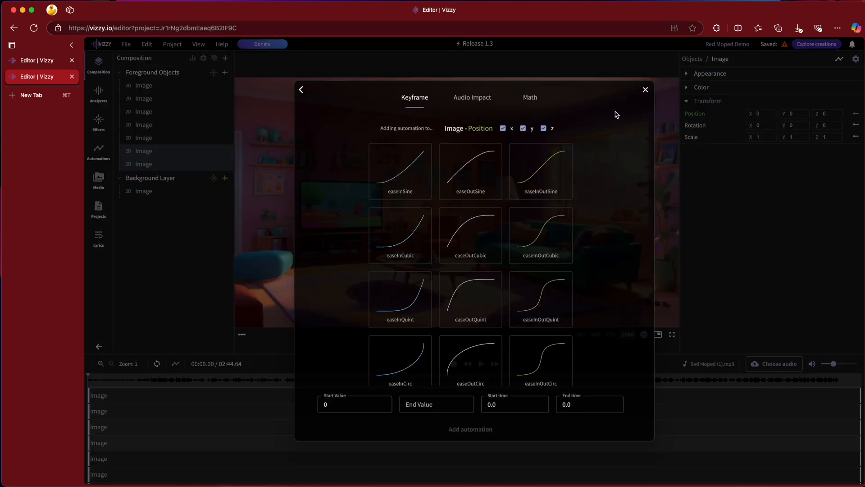
click(503, 128)
click(544, 129)
click(477, 99)
click(417, 401)
text(60)
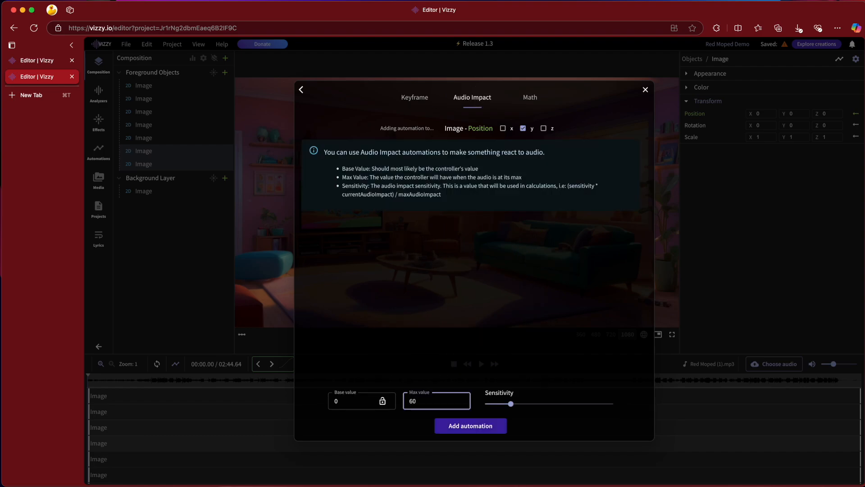
click(499, 405)
click(481, 429)
click(646, 90)
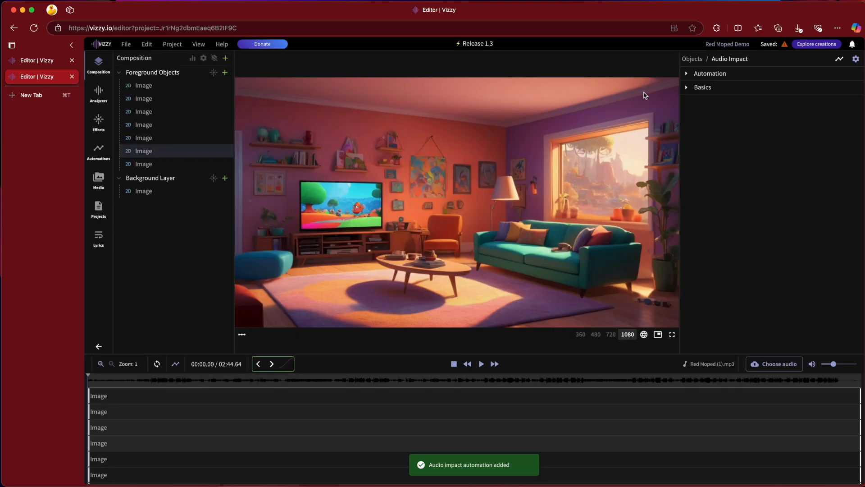
- Examine the foreground images one by one to identify which object in the room each one contains
click(149, 150)
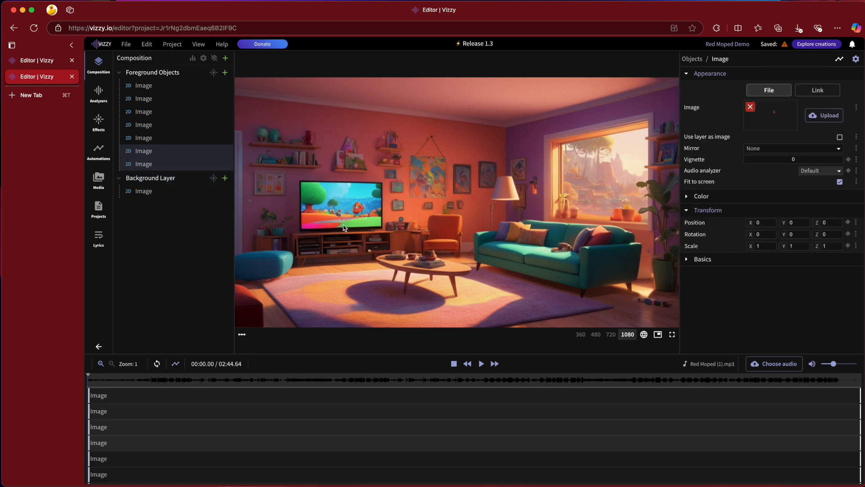
click(148, 137)
click(161, 166)
click(155, 116)
click(148, 98)
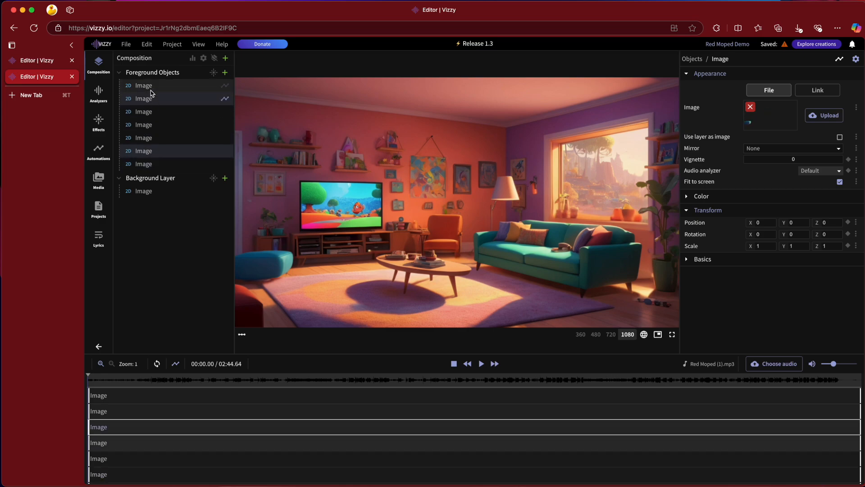
click(148, 87)
click(151, 128)
click(155, 142)
click(158, 131)
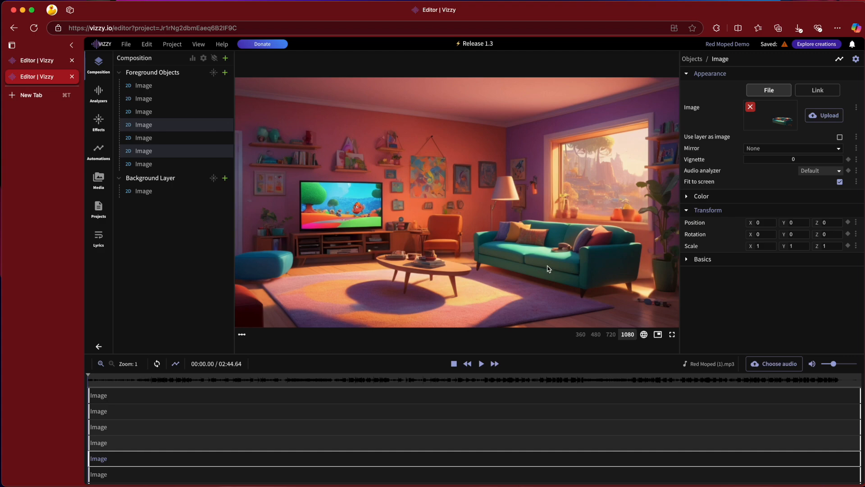
- Preview the animated scene briefly from the start, stop playback, and check the seventh and sixth foreground images
click(481, 363)
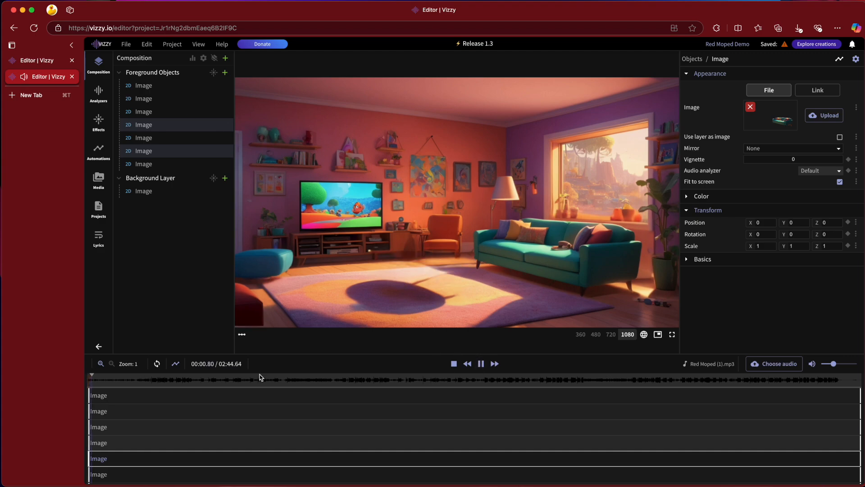
click(455, 365)
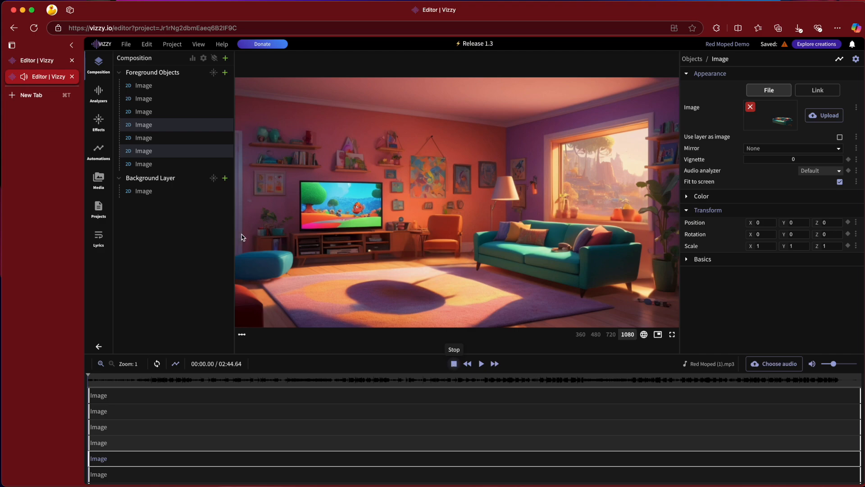
click(162, 166)
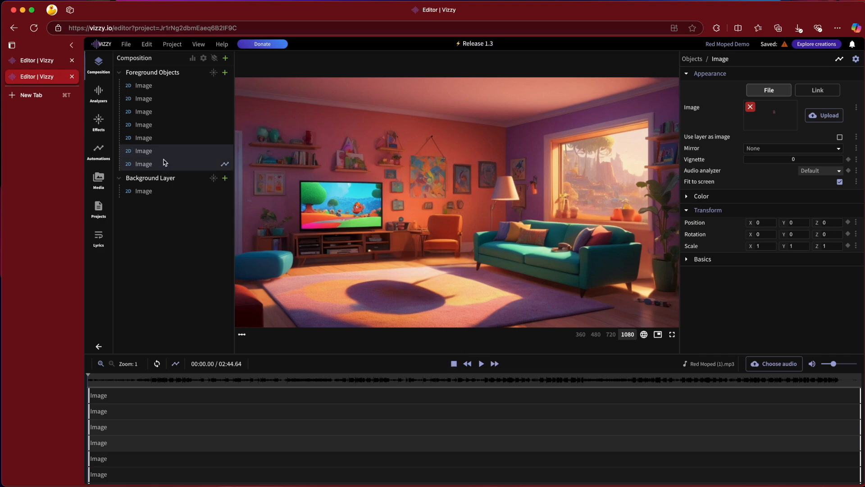
click(167, 151)
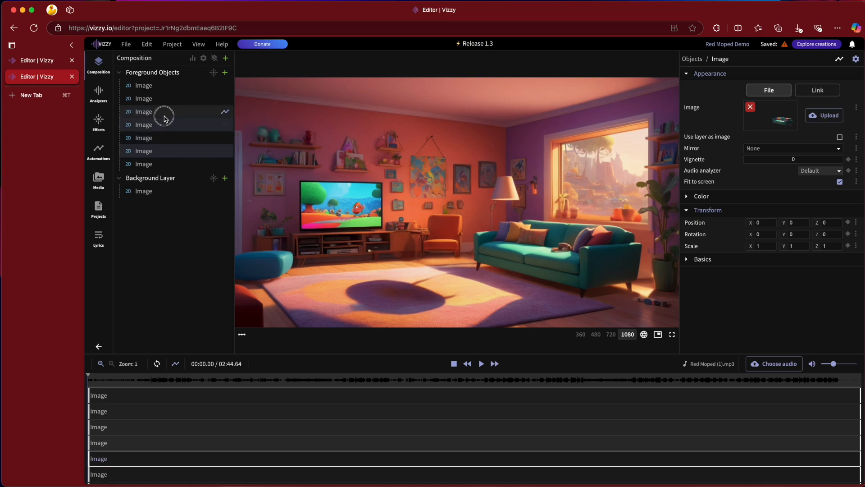
- Examine the scene in 3D mode and compare the foreground images to find the one containing the coffee table
click(164, 114)
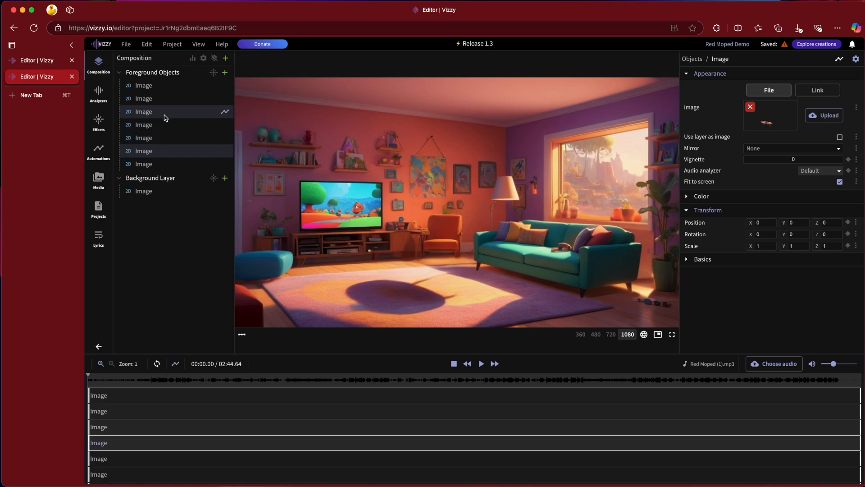
click(644, 334)
mouse_move(539, 310)
mouse_down()
mouse_move(566, 305)
mouse_move(616, 321)
mouse_move(616, 312)
mouse_move(547, 304)
mouse_move(542, 283)
mouse_move(542, 315)
mouse_up()
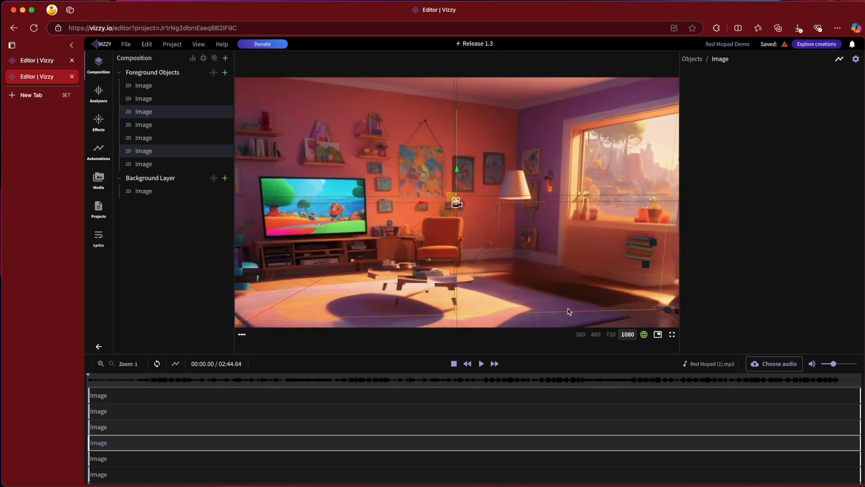
click(644, 334)
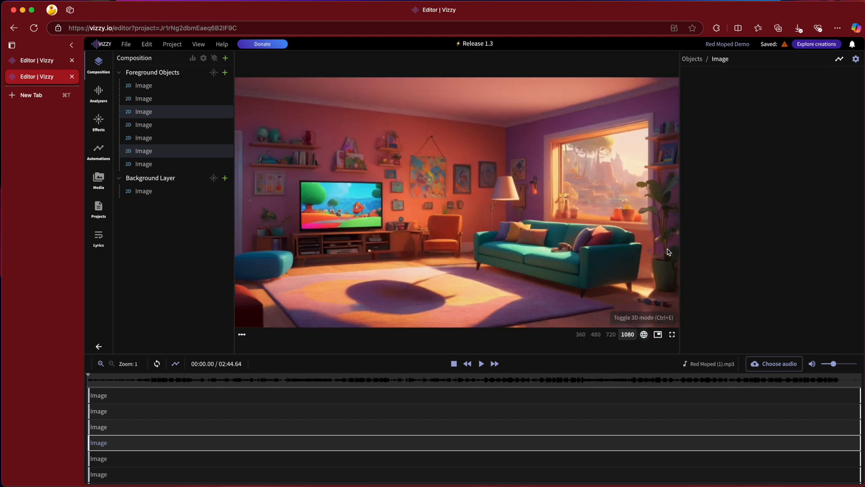
click(153, 156)
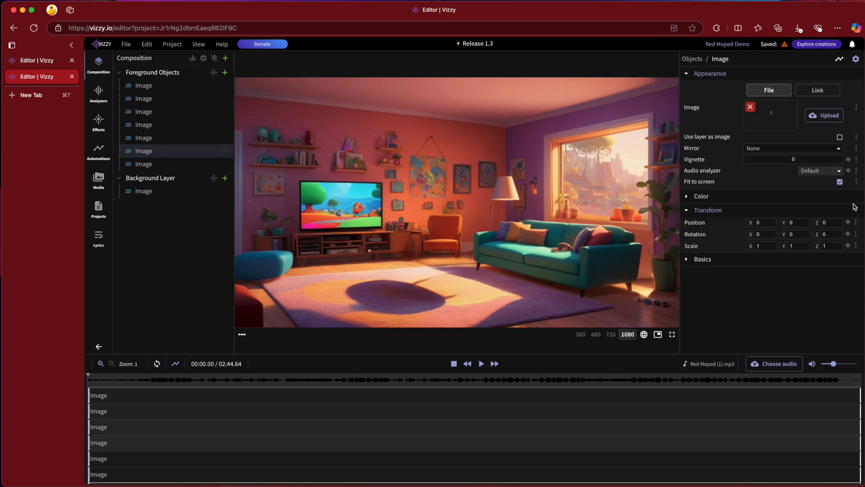
drag(820, 225, 819, 224)
click(183, 139)
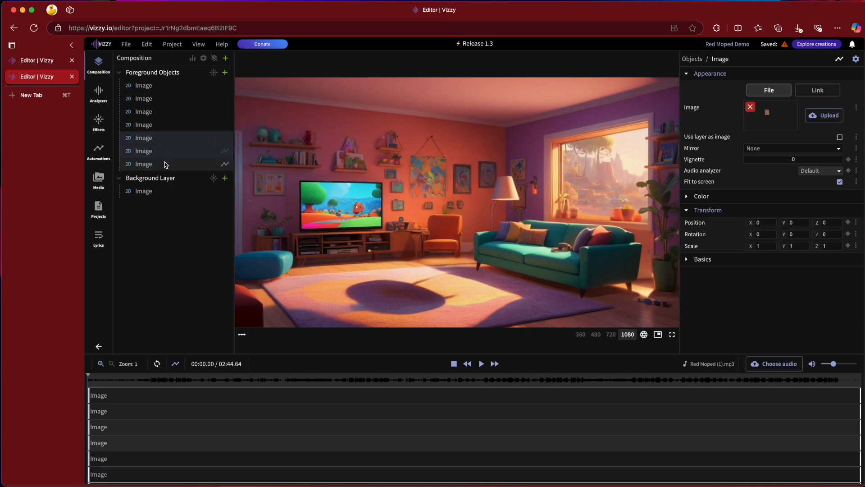
click(162, 124)
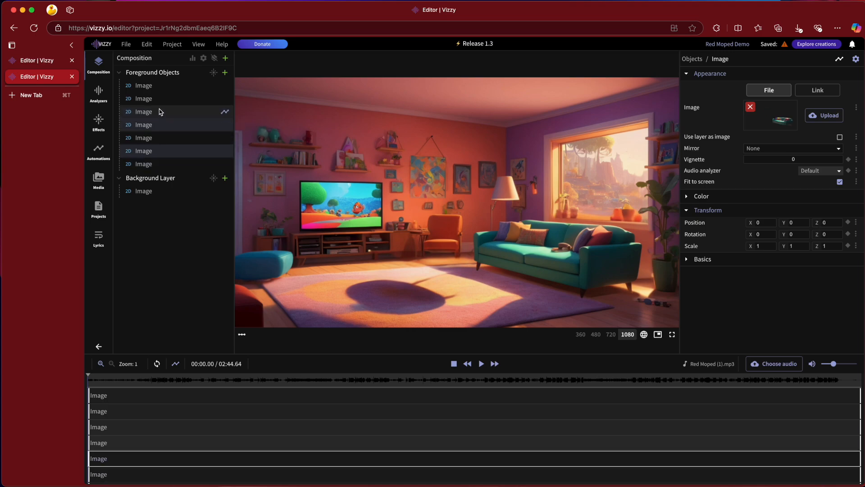
- Set the coffee table image's Z position to -0.2 and play the scene to preview it
click(160, 111)
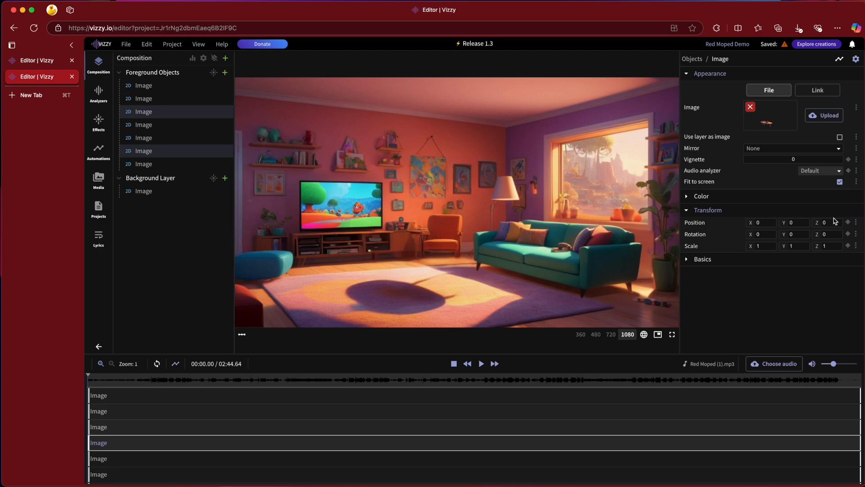
mouse_move(823, 227)
mouse_down()
mouse_move(831, 227)
mouse_move(820, 226)
mouse_up()
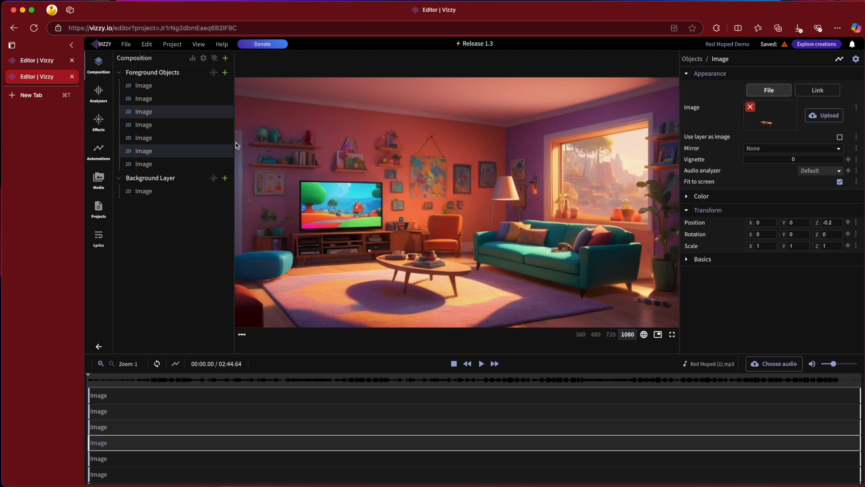
click(156, 164)
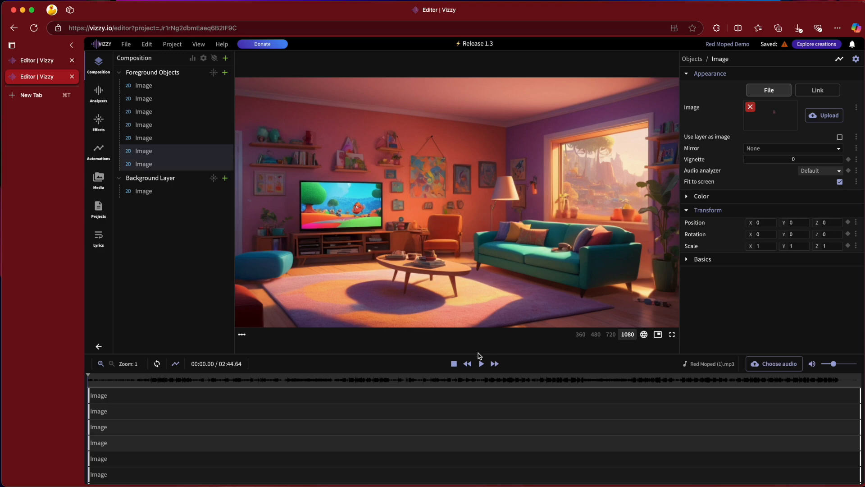
click(482, 364)
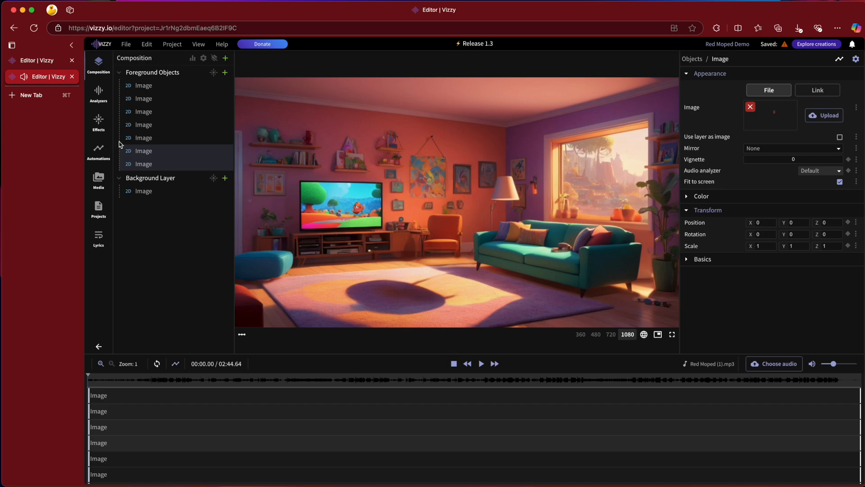
- Delete the Jumping Objects automation that drives an image's position on the x, y and z axes
click(98, 151)
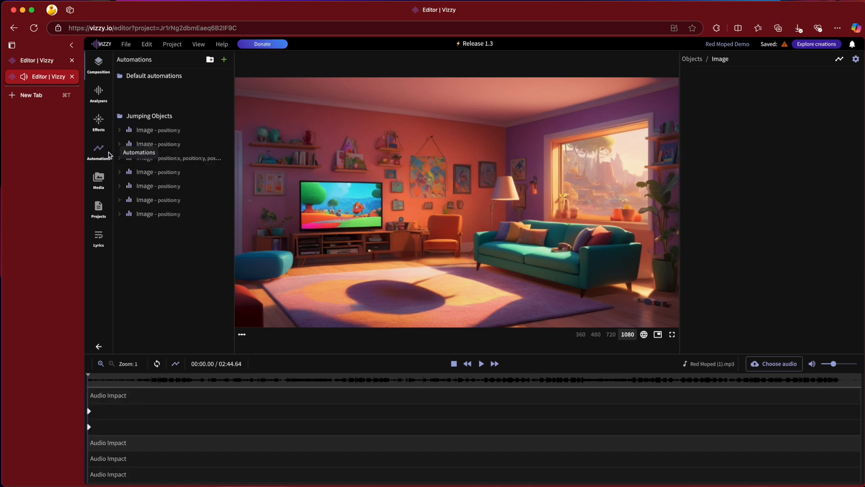
click(157, 163)
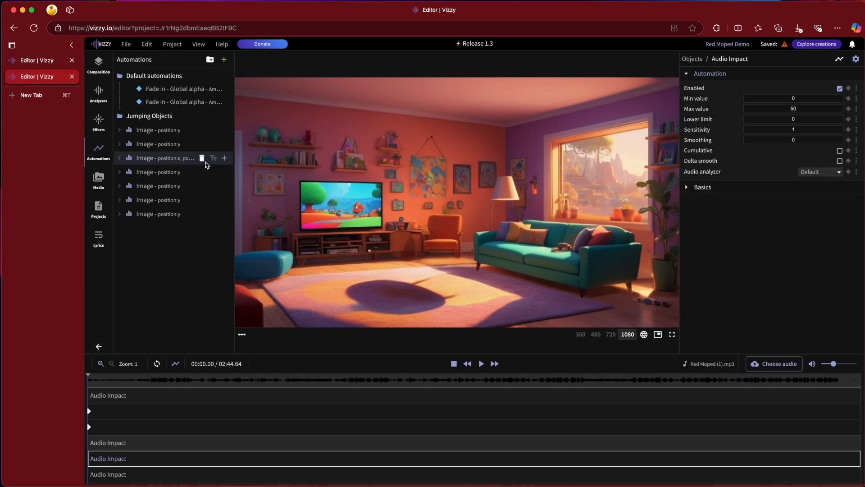
click(203, 158)
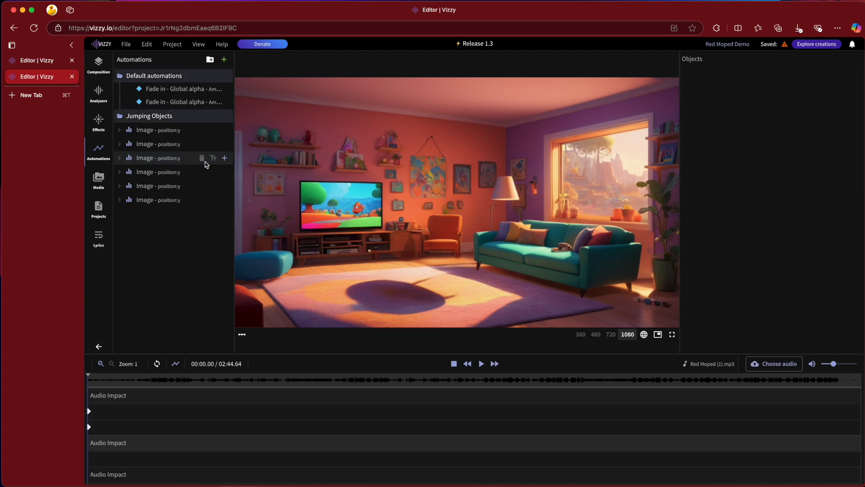
- Set the Z position of the coffee table image in Foreground Objects to 0
click(99, 63)
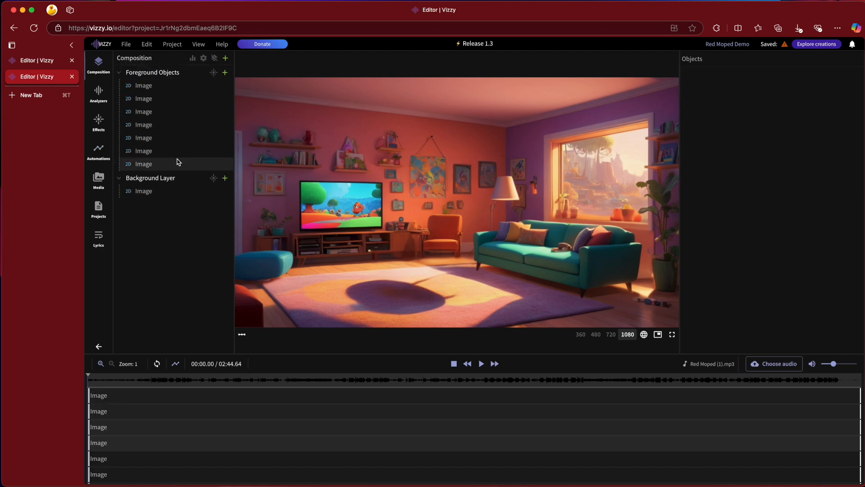
click(154, 138)
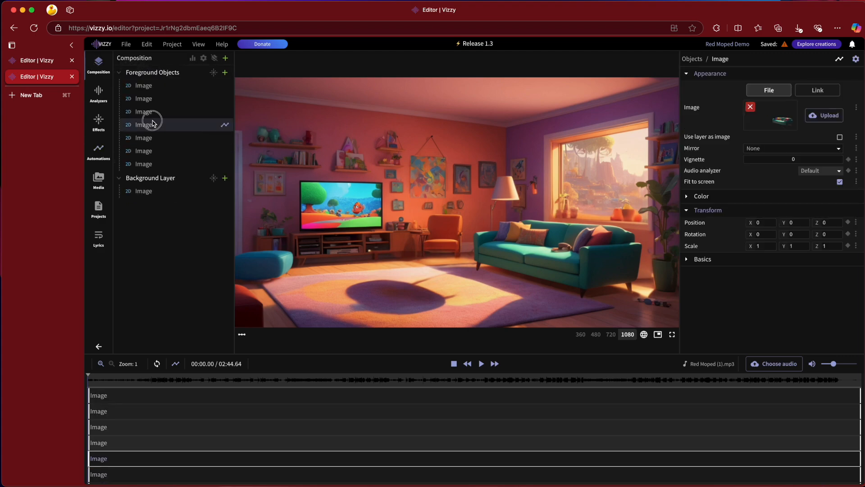
click(151, 114)
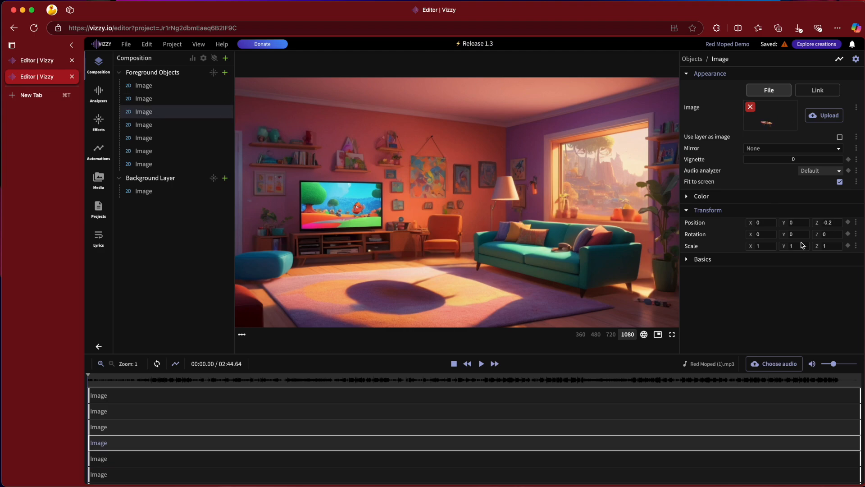
double_click(830, 224)
text(0)
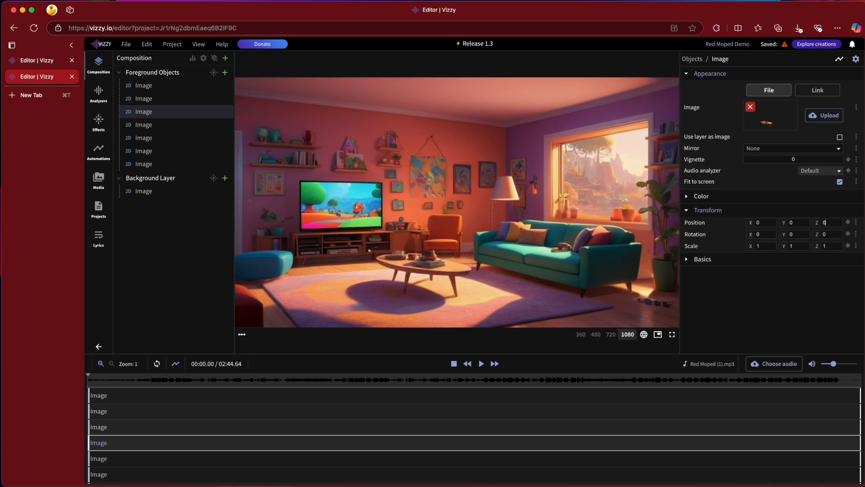
- Add a y-axis Audio Impact automation to the coffee table image's Position, with a max value of 50
click(857, 223)
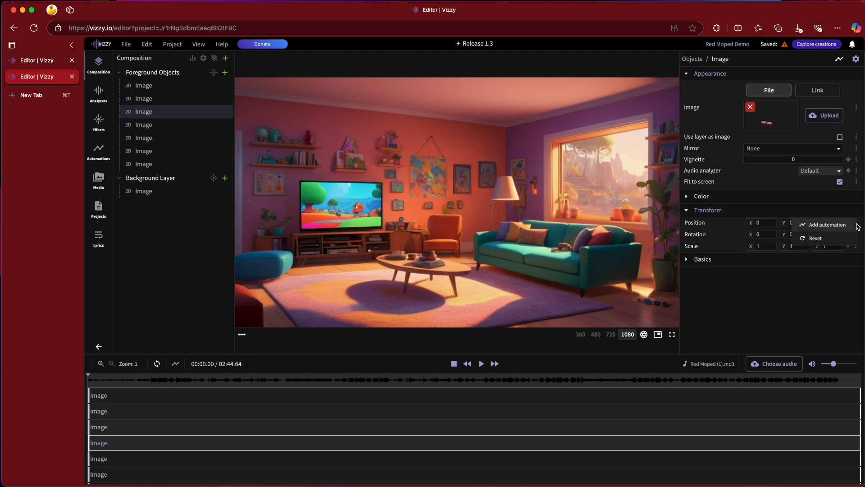
click(846, 227)
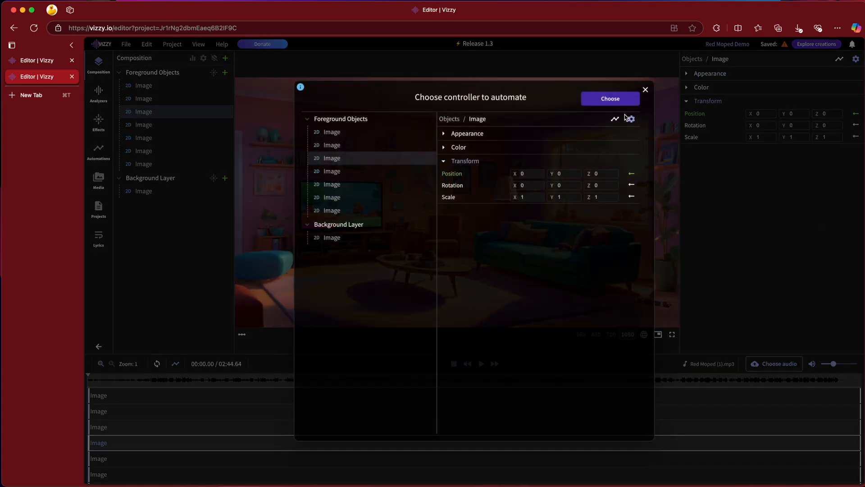
click(612, 100)
click(503, 129)
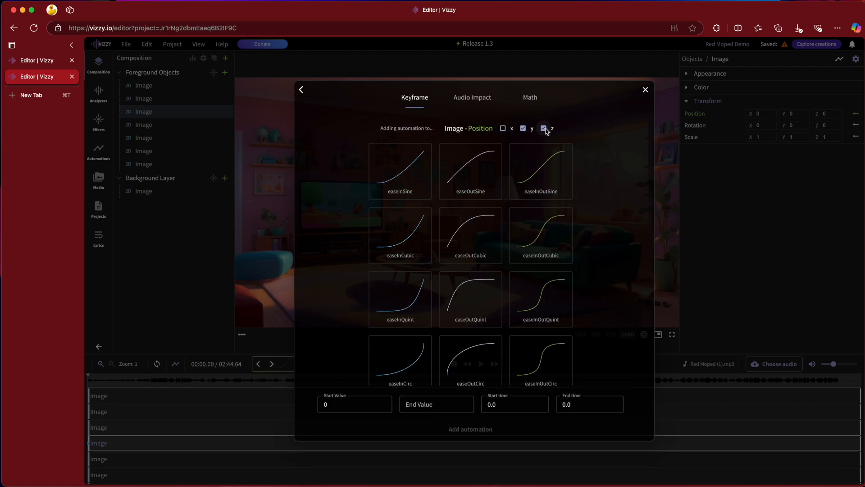
click(485, 96)
click(469, 401)
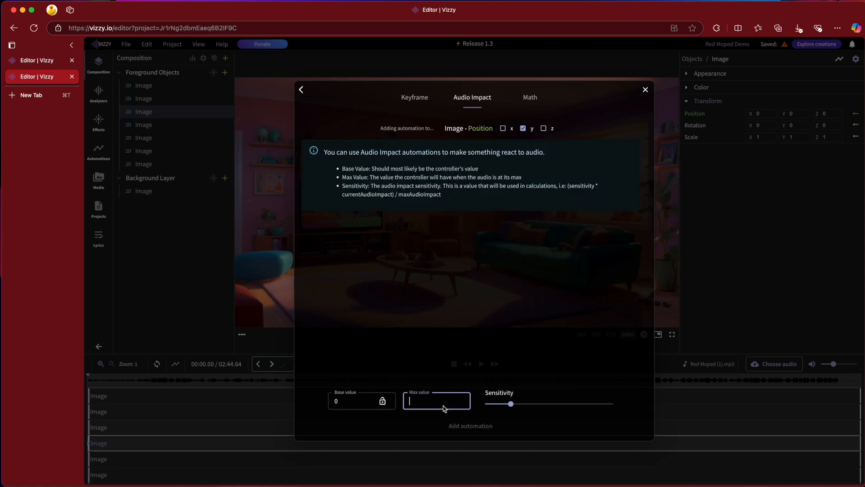
text(50)
click(471, 425)
click(645, 89)
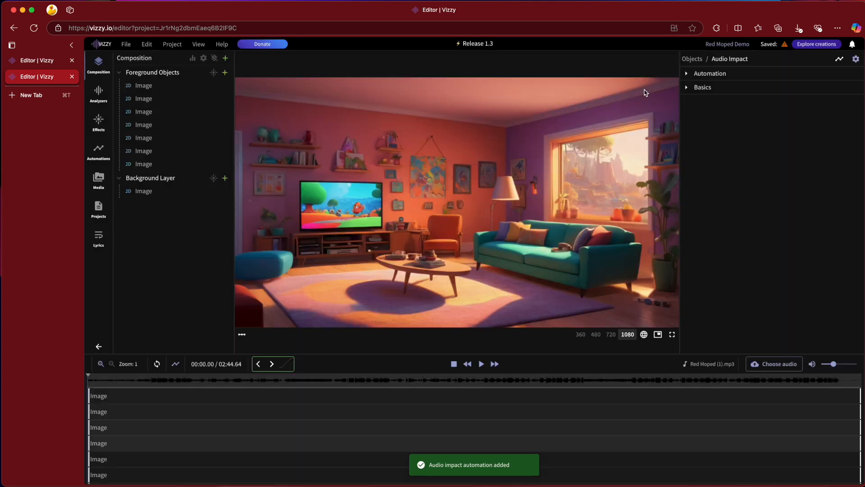
- Preview the scene partway into the song and set the fifth Jumping Objects automation's max value to 80
click(481, 364)
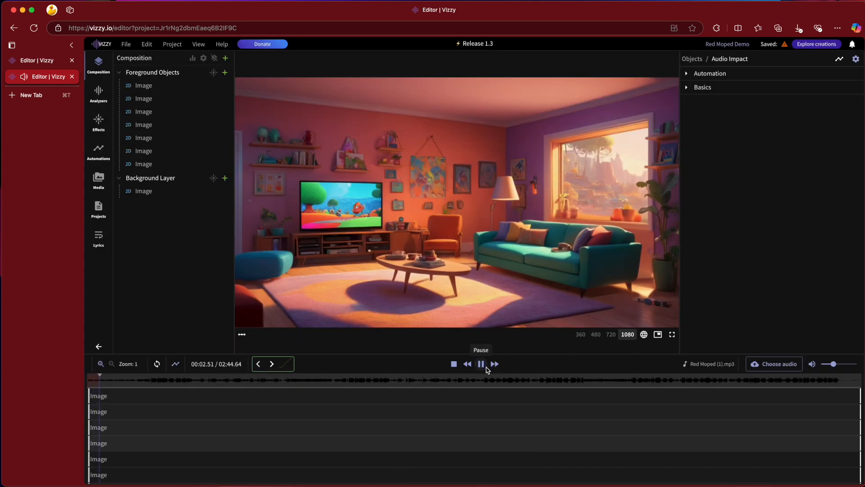
click(157, 386)
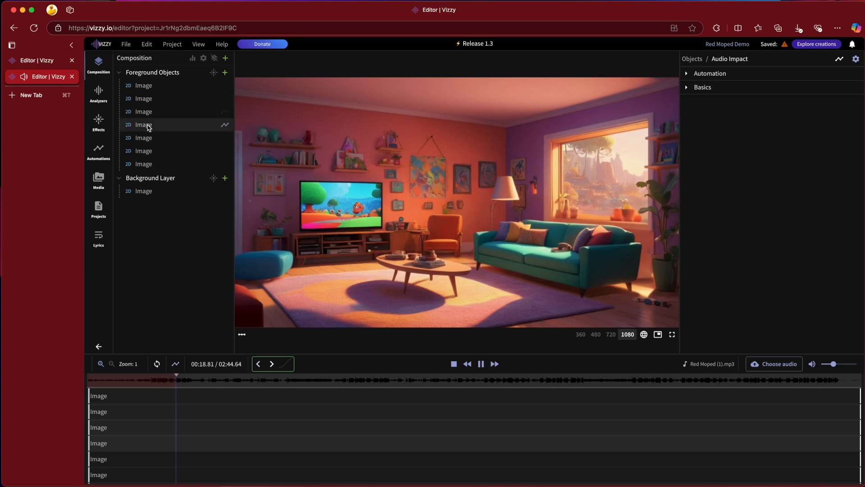
click(107, 165)
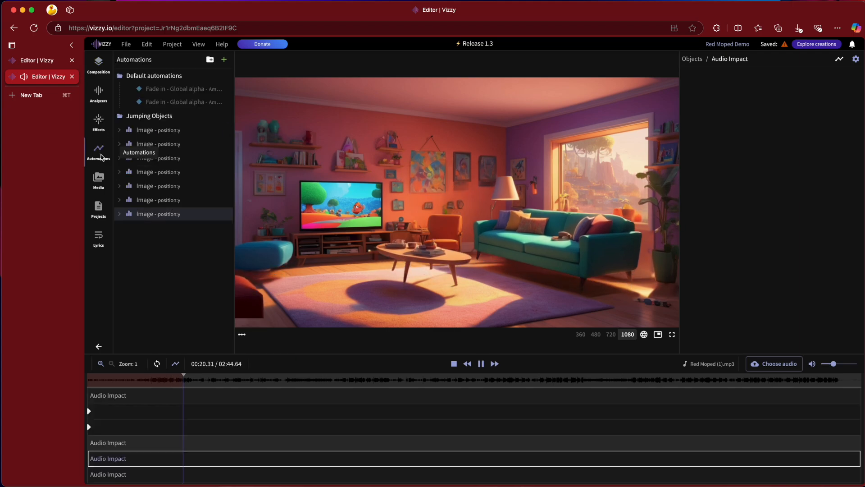
click(171, 172)
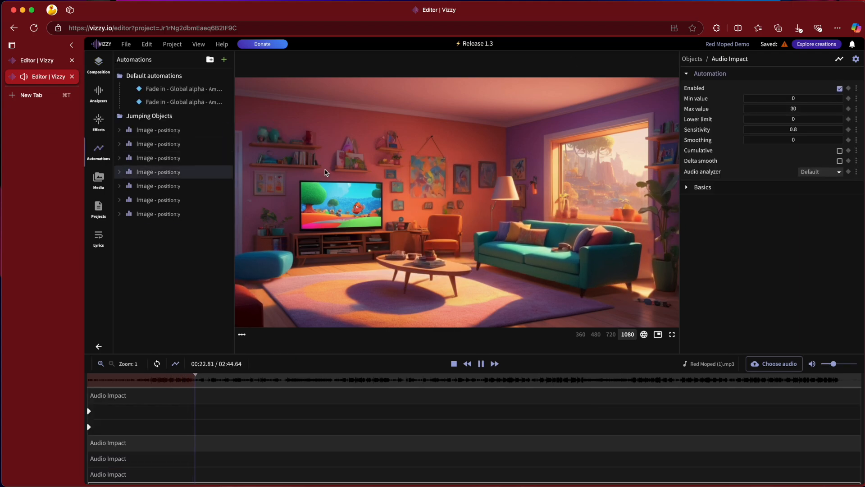
click(182, 186)
click(807, 109)
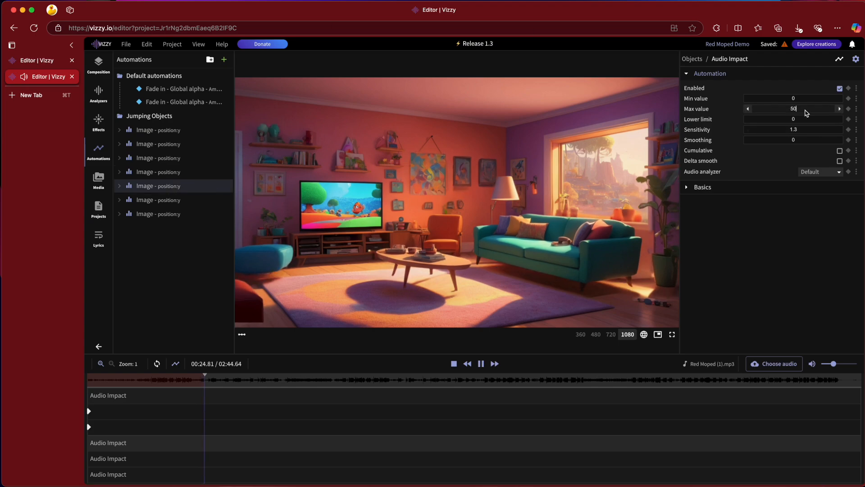
text(80)
click(793, 98)
- Stop the preview and collapse the Foreground Objects and Background Layer groups in the composition
click(165, 201)
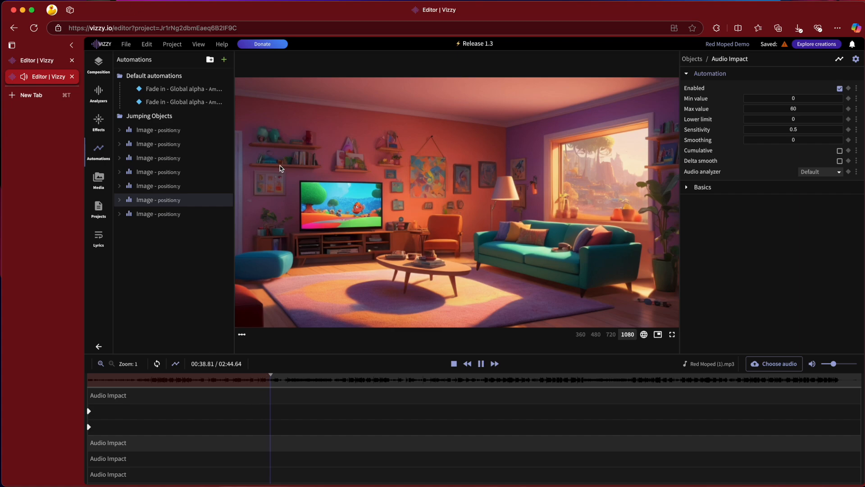
click(454, 364)
click(99, 68)
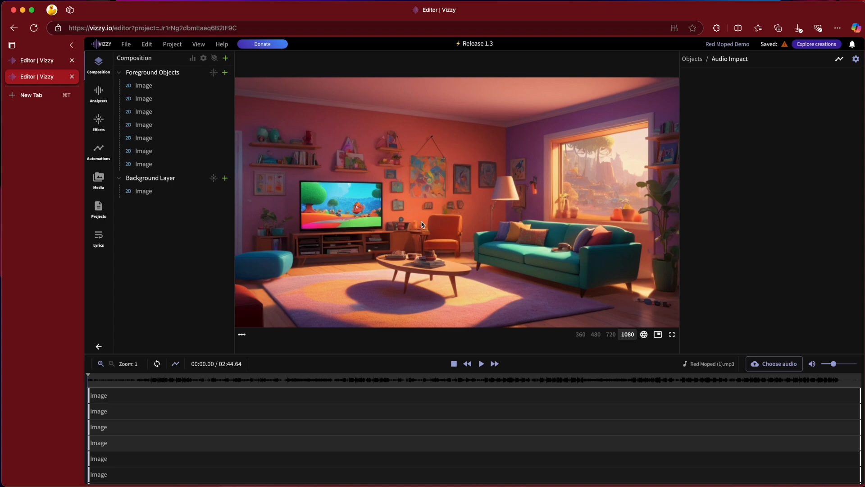
click(120, 73)
click(119, 86)
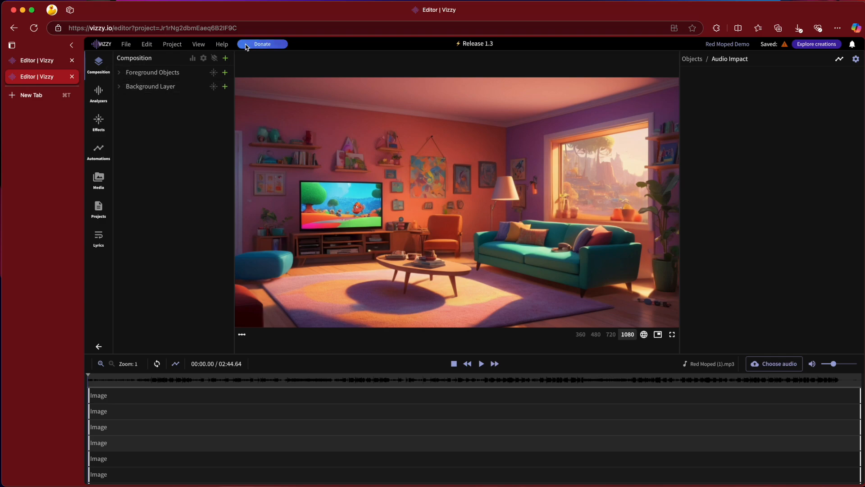
- Add a new layer to the composition and rename it Video
click(227, 59)
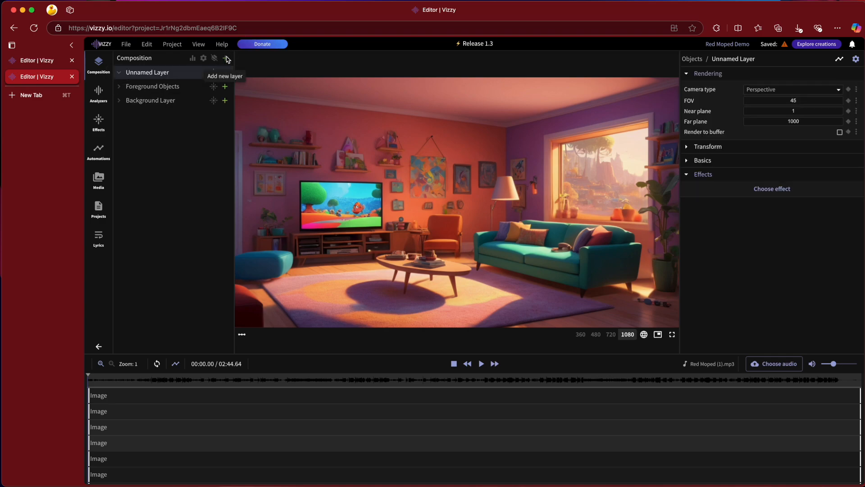
right_click(160, 75)
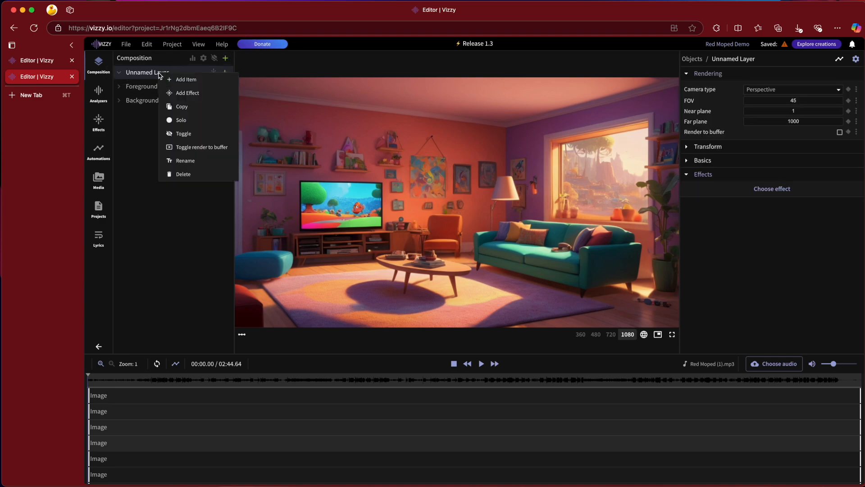
click(192, 163)
key(super+a)
text(V)
key(Return)
- Add another layer above the Video layer and rename it Video Projection
click(226, 58)
right_click(145, 77)
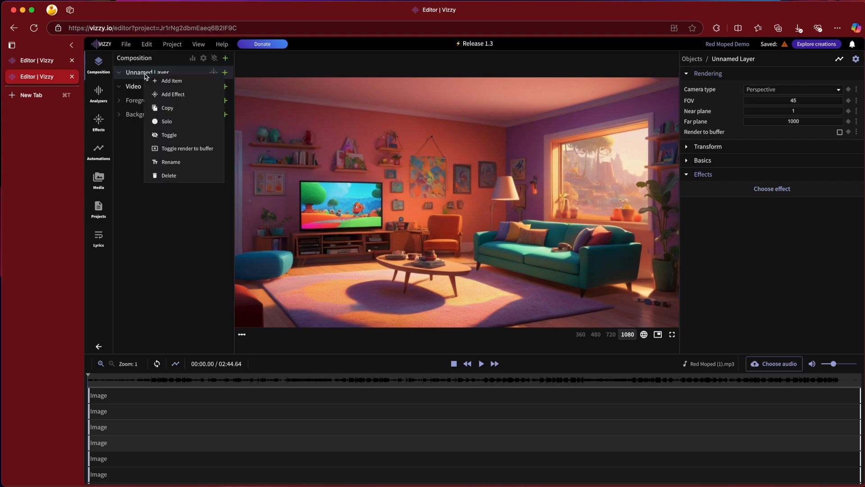
click(177, 167)
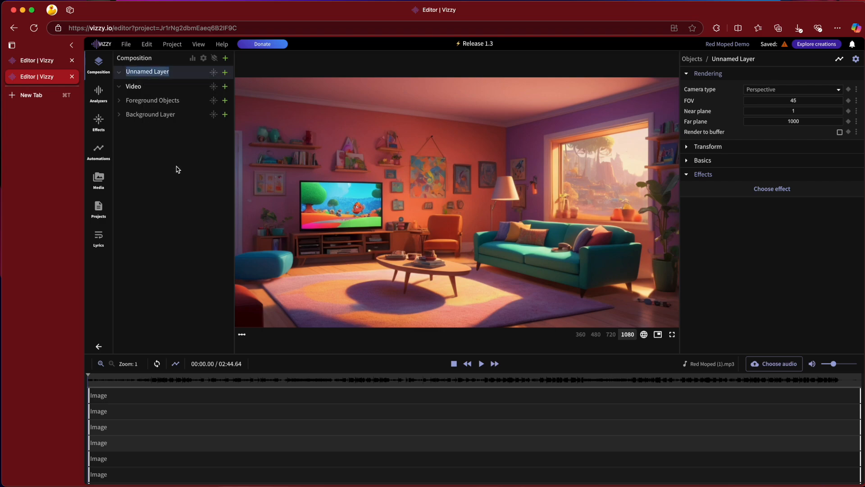
text(Video Projection)
key(Return)
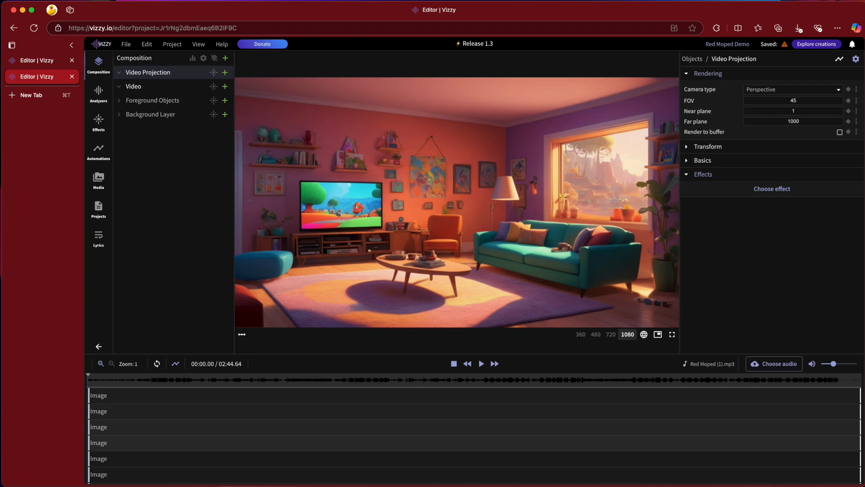
- Set the Video layer's camera type to Orthographic
click(765, 94)
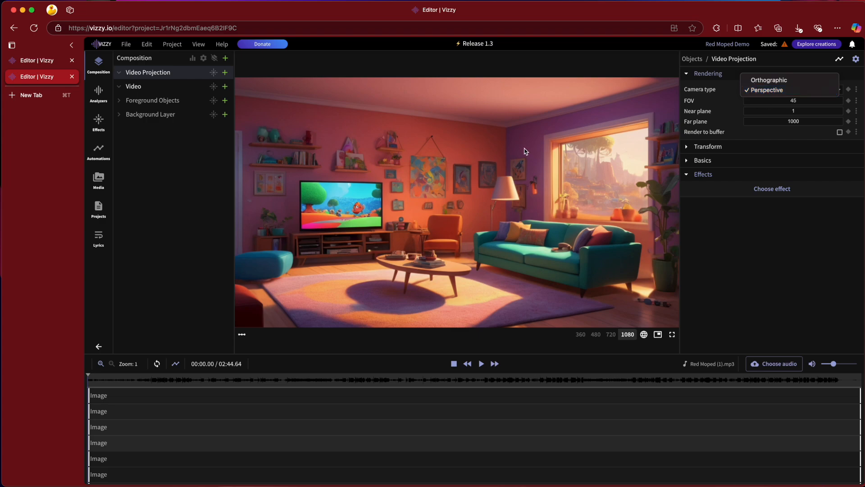
click(769, 286)
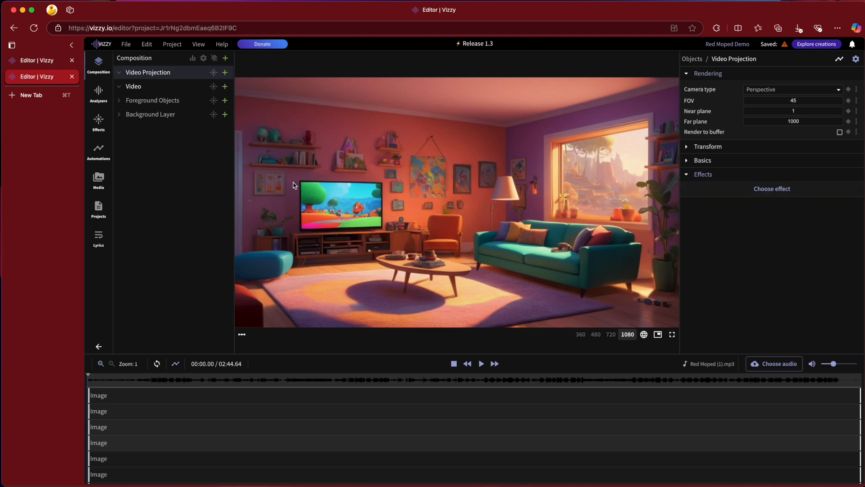
click(161, 90)
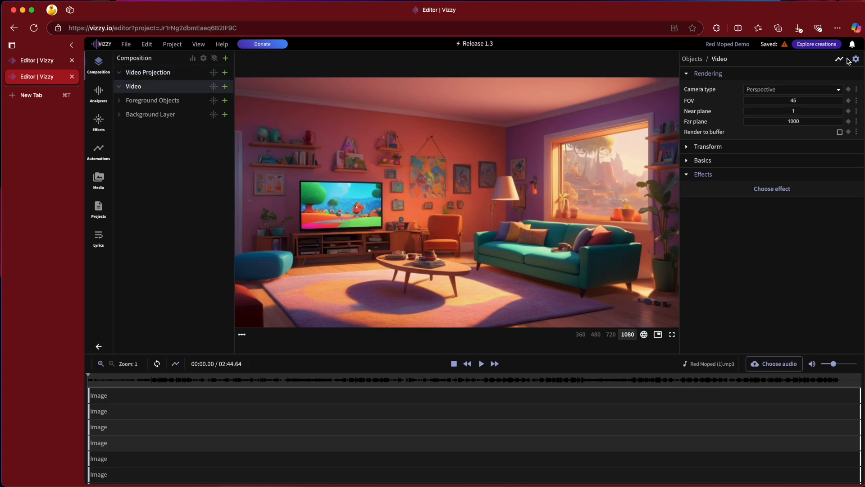
click(767, 91)
click(769, 81)
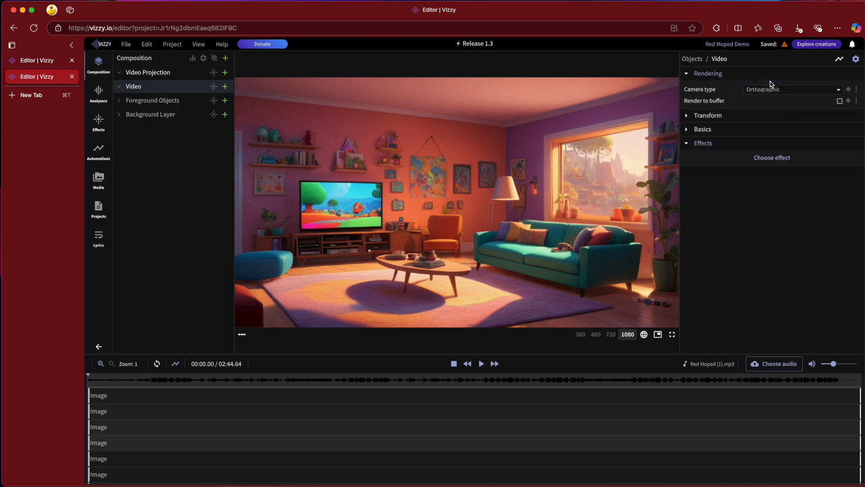
- Add a 2D Video item to the Video layer
click(224, 86)
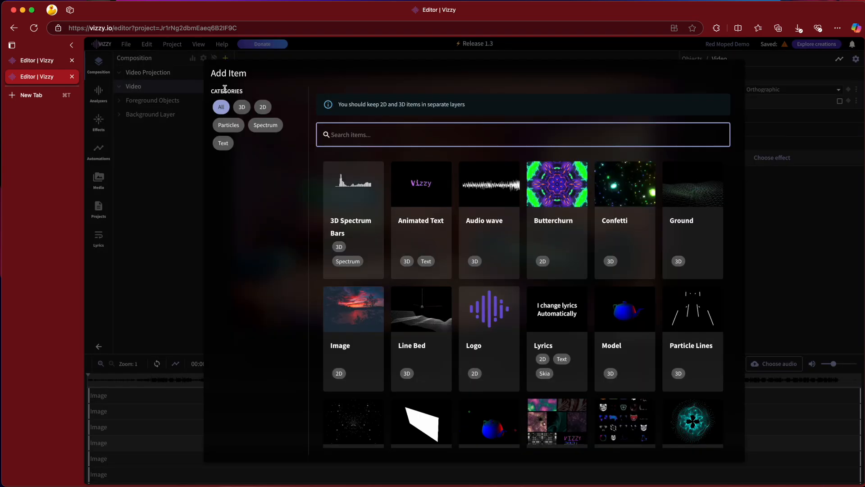
click(263, 107)
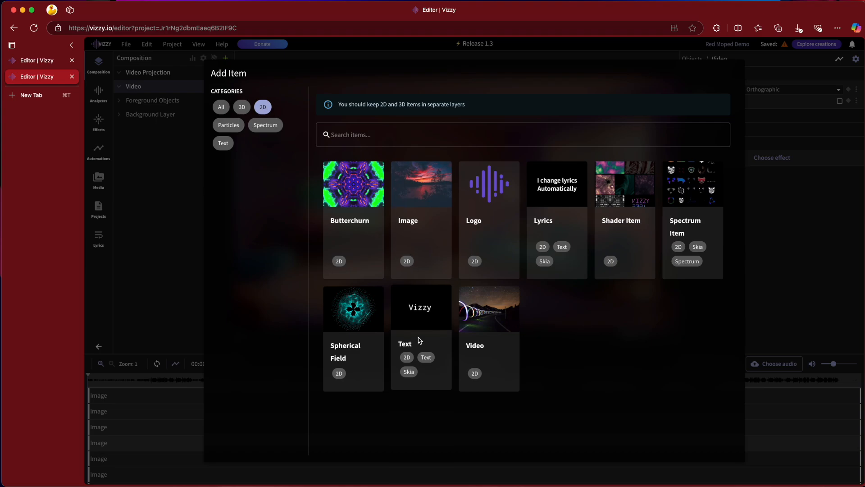
click(490, 332)
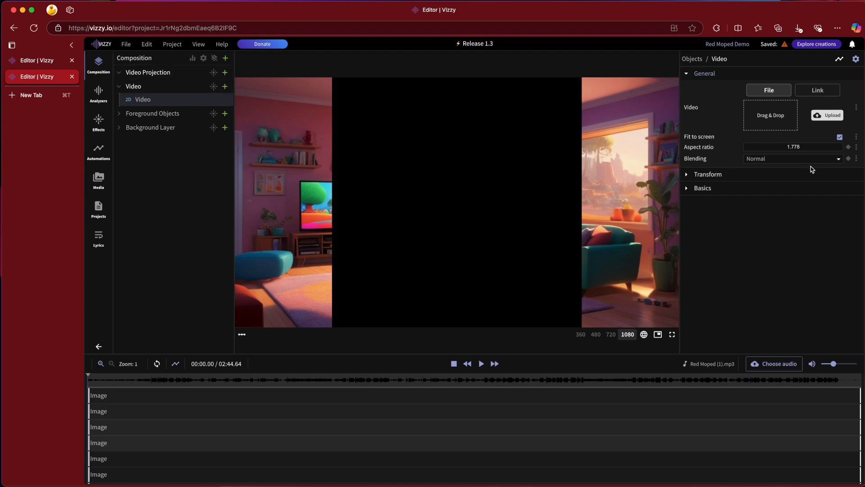
- Upload tv.mp4 as the Video item's source and play the scene briefly to preview it
click(826, 116)
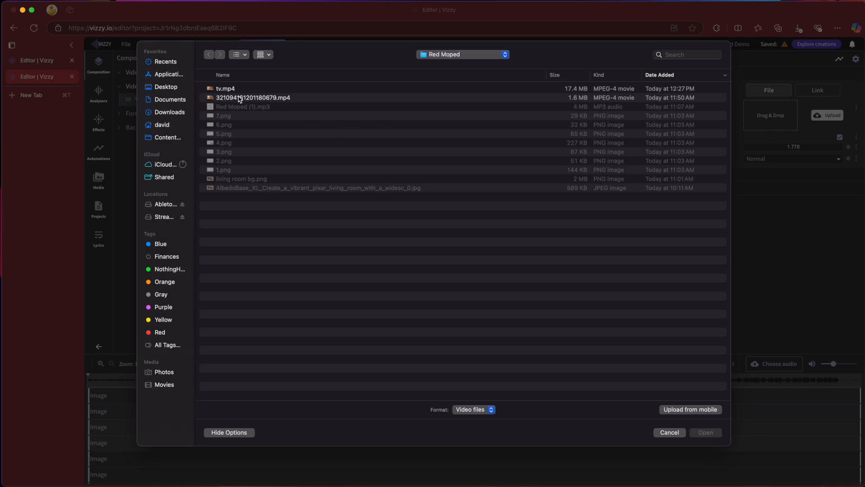
click(239, 98)
key(space)
key(space)
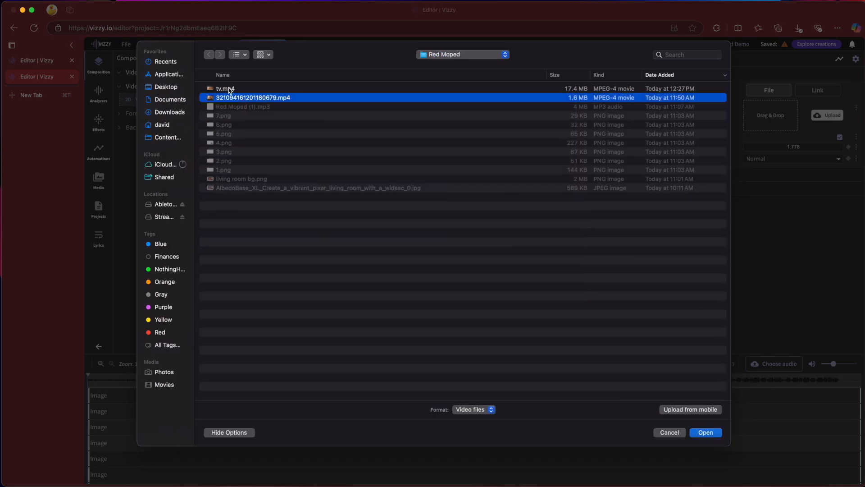
double_click(228, 88)
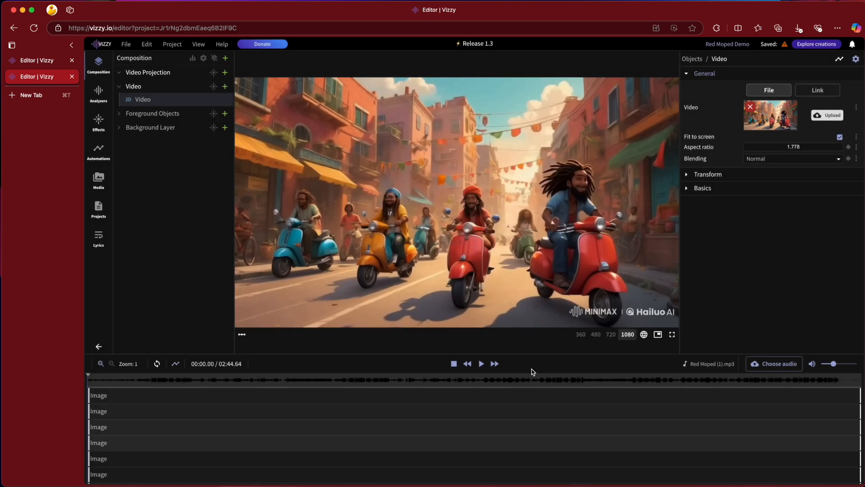
click(481, 364)
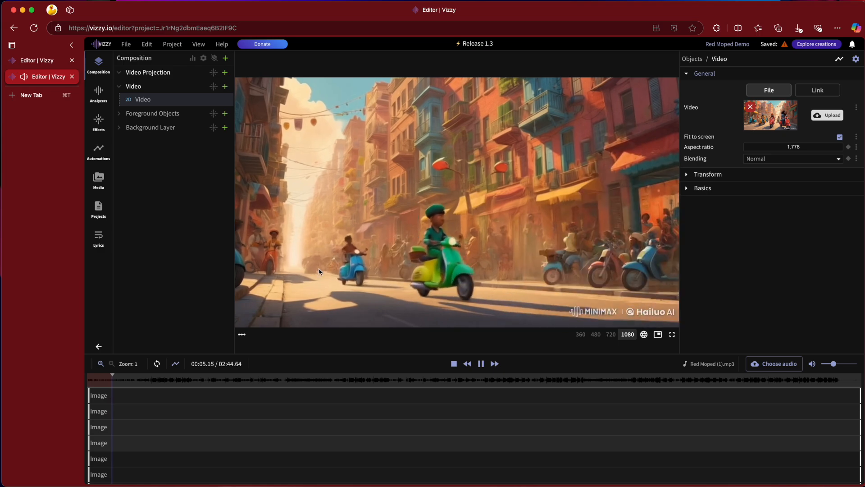
click(481, 364)
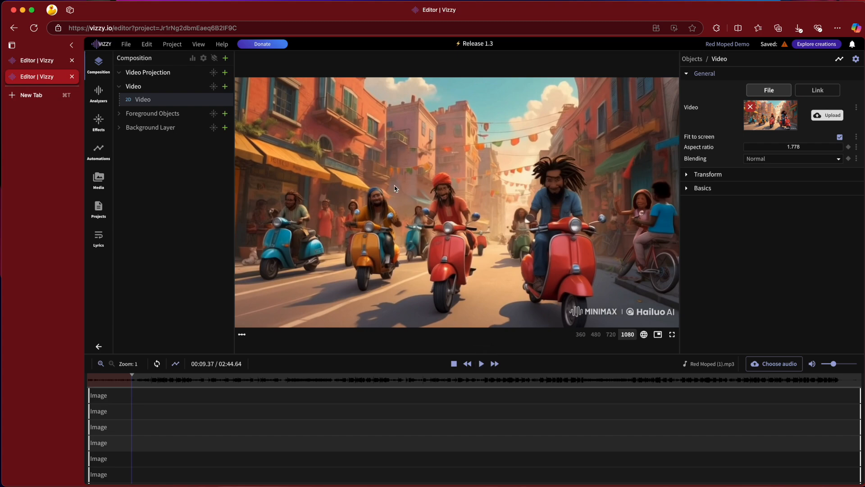
- Enable render to buffer for the Video layer and add an Image item to the Video Projection layer
right_click(195, 89)
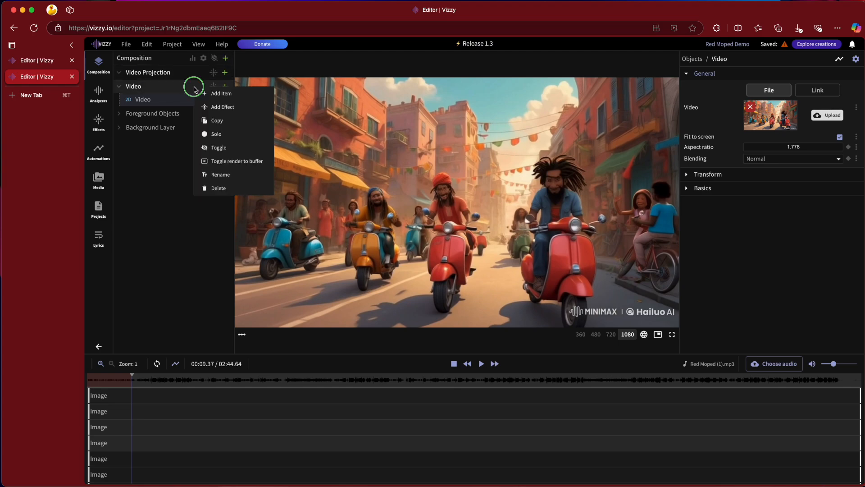
click(229, 163)
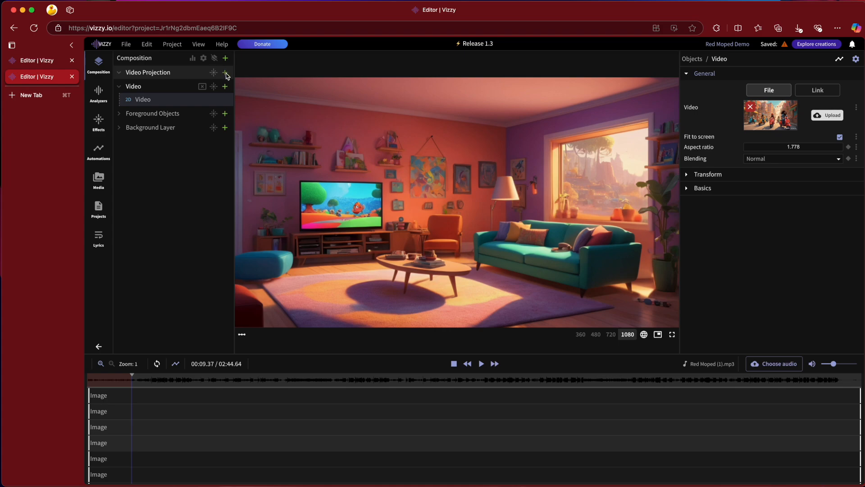
click(226, 73)
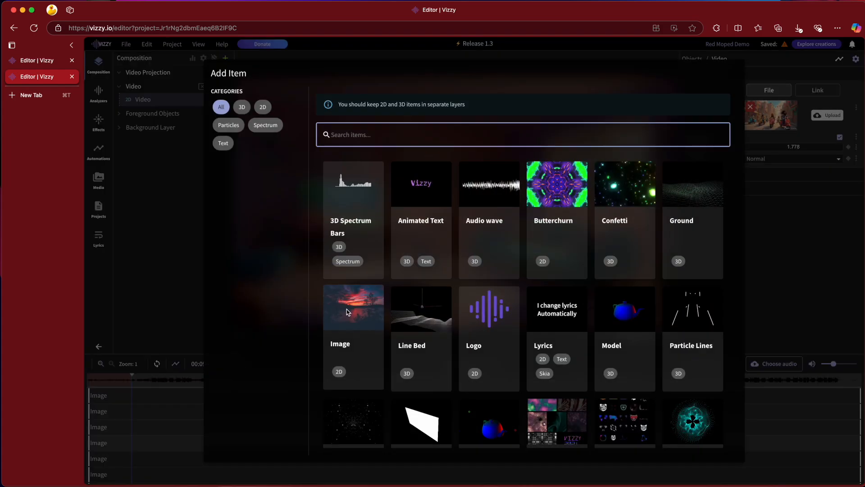
click(347, 311)
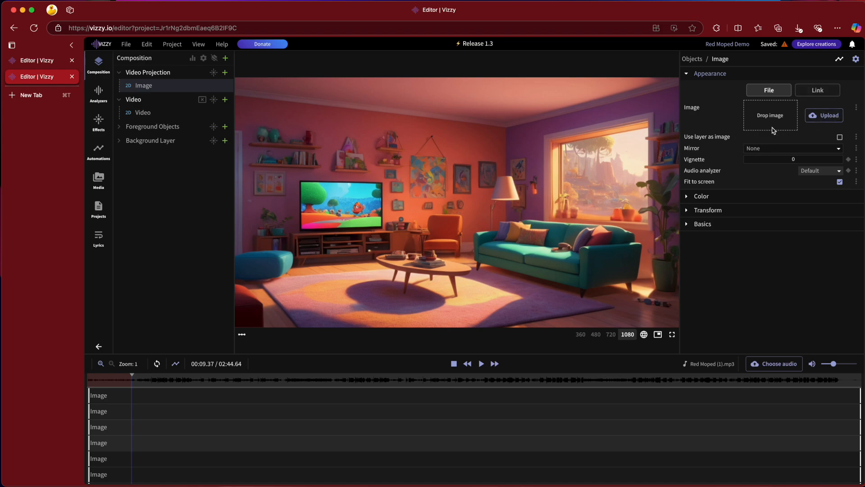
- Make the Video Projection image use a layer as its image, with Video as the target layer
click(839, 137)
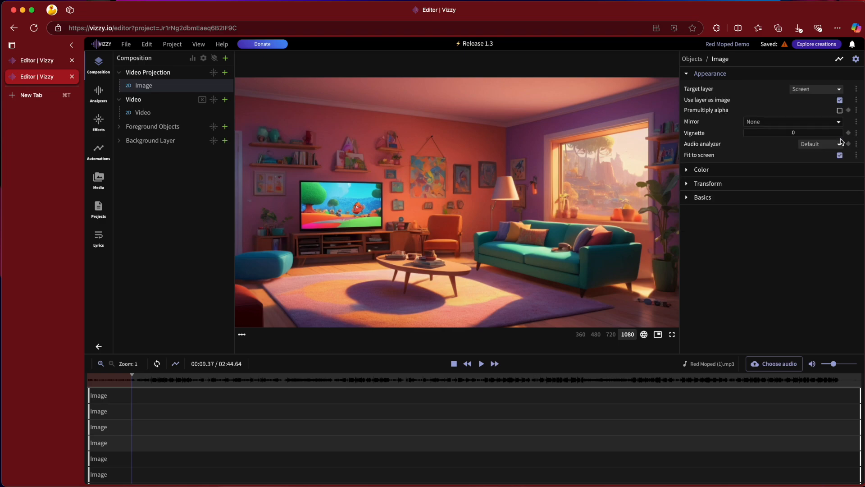
click(812, 93)
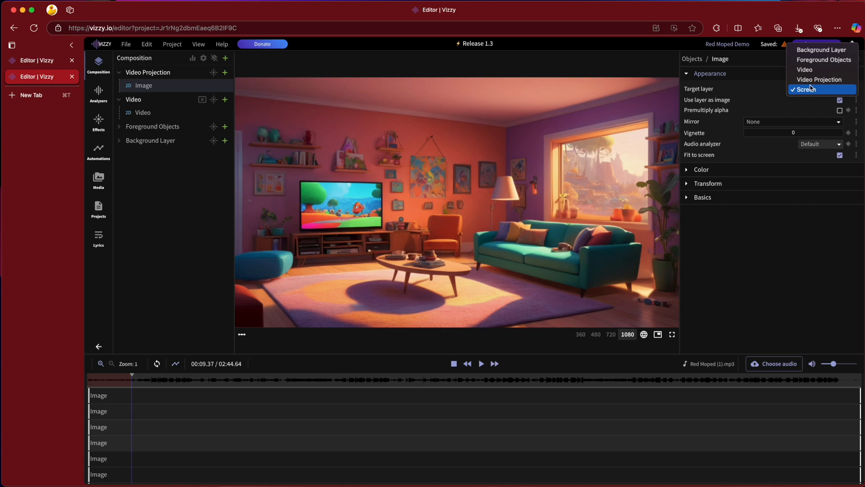
click(810, 71)
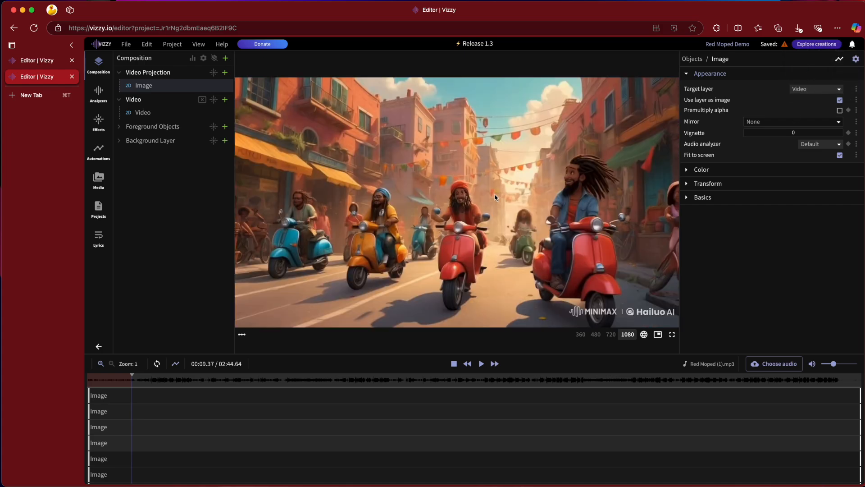
- Switch the preview to 3D mode and set the Video Projection layer's camera type to Perspective
click(687, 184)
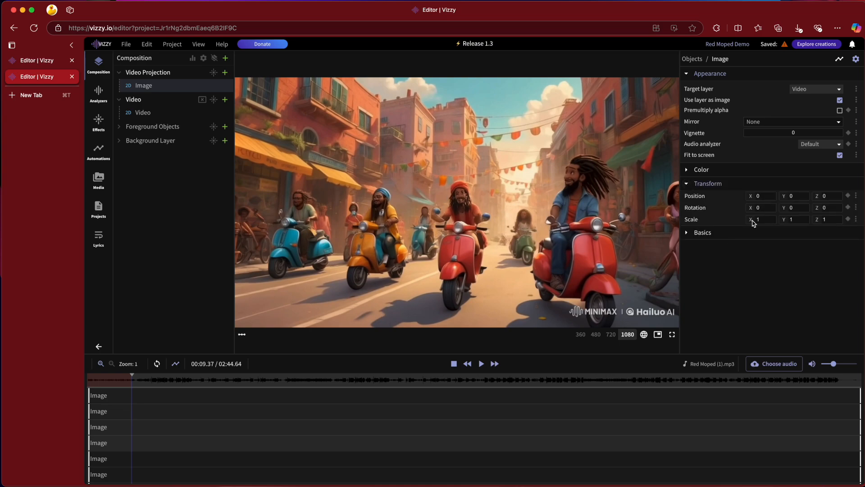
click(644, 334)
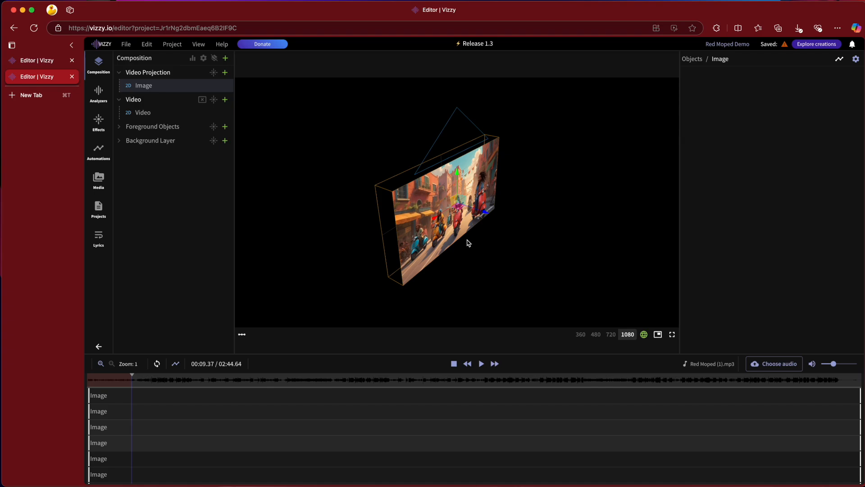
click(172, 76)
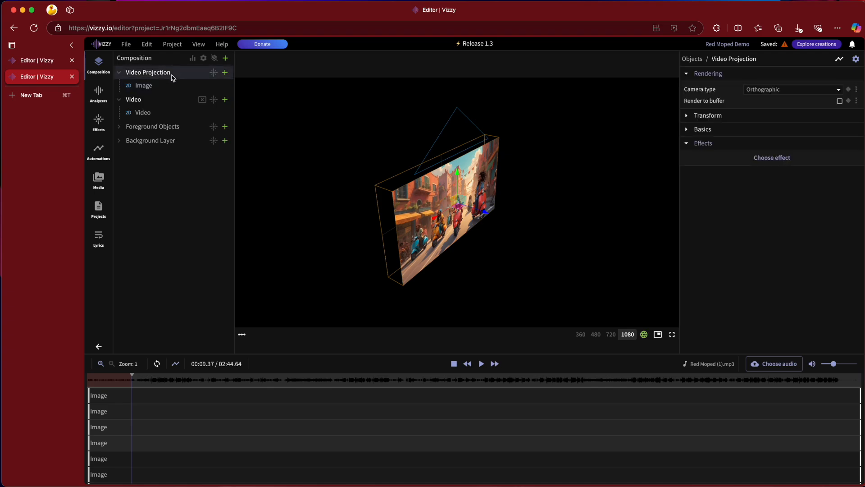
click(161, 103)
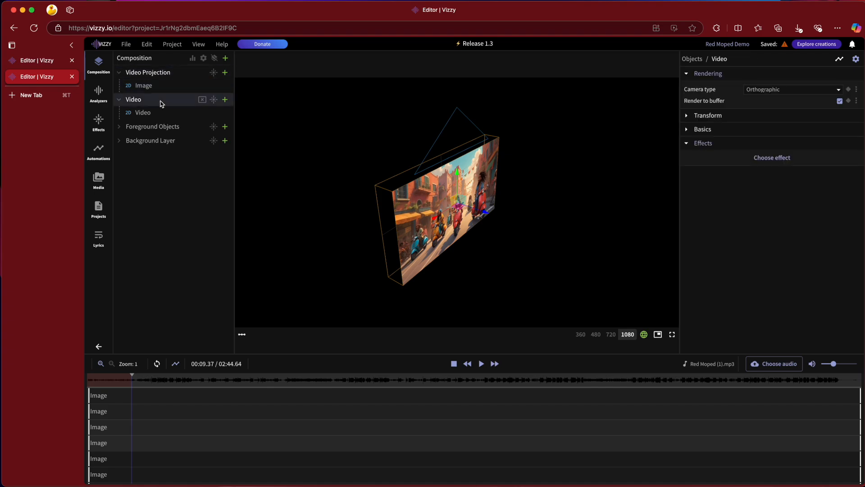
click(149, 75)
click(765, 89)
click(773, 100)
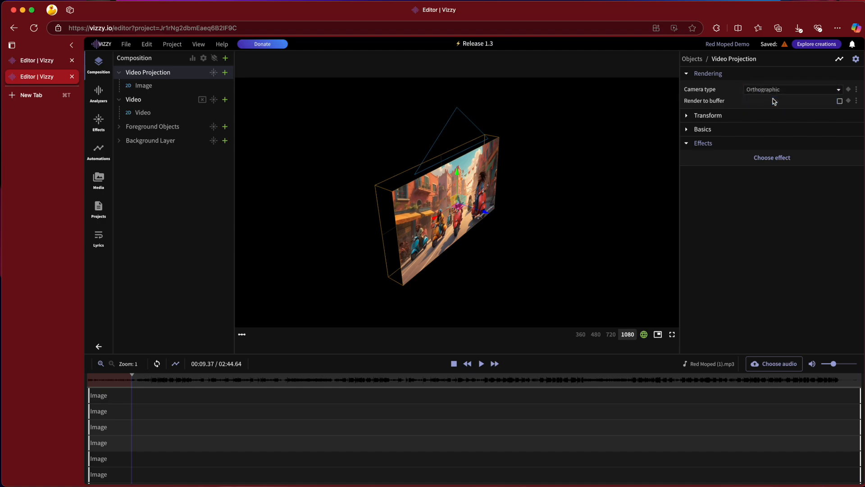
- Move the Video Projection camera back along the Z axis until its frustum reaches the video plane, and check the rendered view
click(479, 266)
mouse_move(479, 266)
mouse_down()
mouse_move(504, 248)
mouse_move(485, 268)
mouse_move(491, 257)
mouse_up()
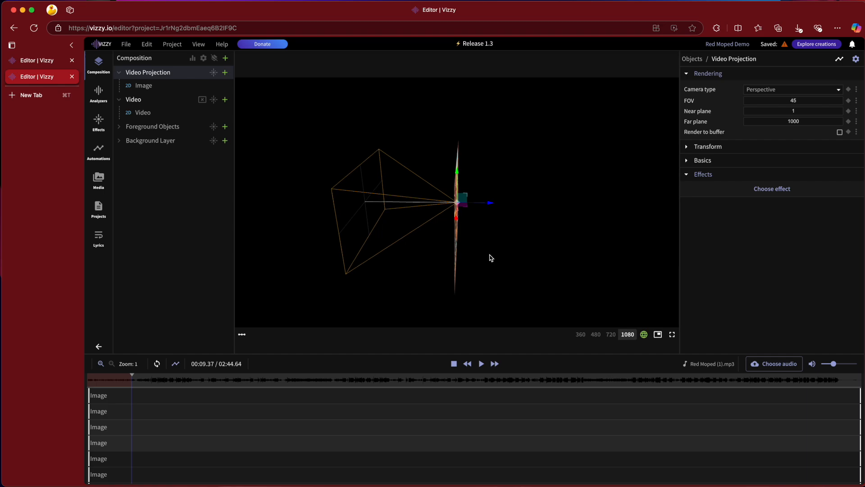
mouse_move(492, 203)
mouse_down()
mouse_move(446, 201)
mouse_move(489, 204)
mouse_up()
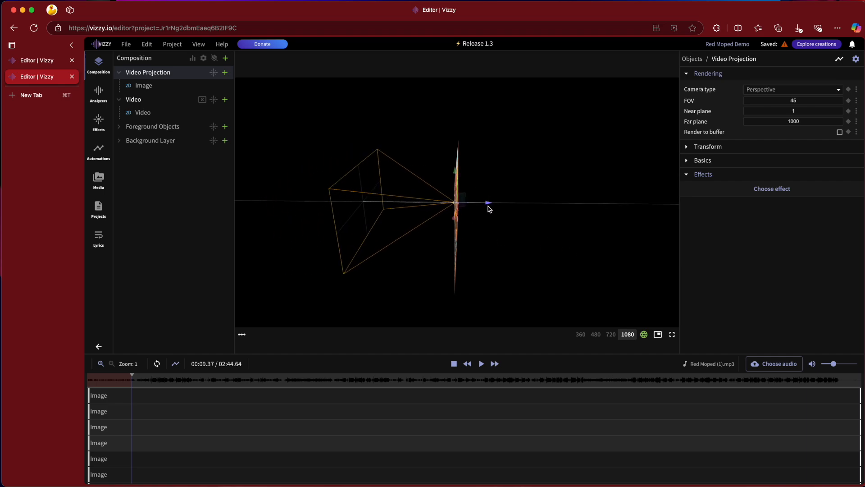
drag(488, 205, 578, 201)
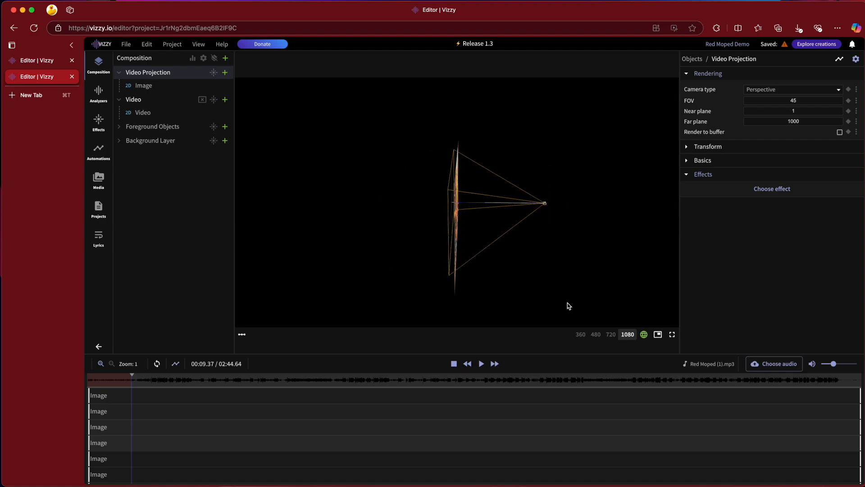
click(644, 334)
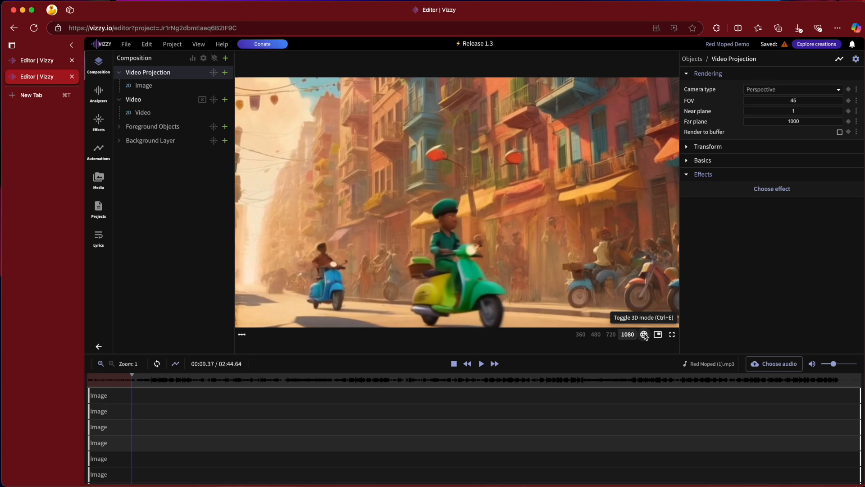
- Scale the Video Projection image to 0.25 on X, Y and Z and check it in the rendered scene
click(645, 334)
drag(500, 133, 463, 131)
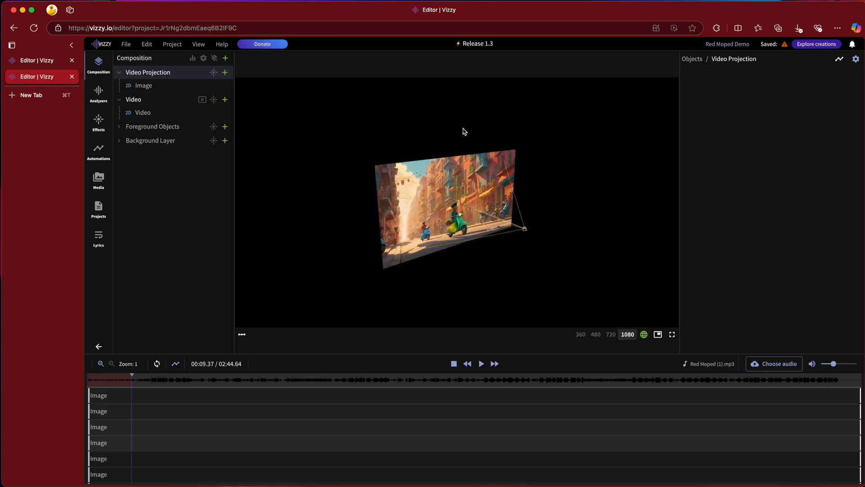
click(144, 85)
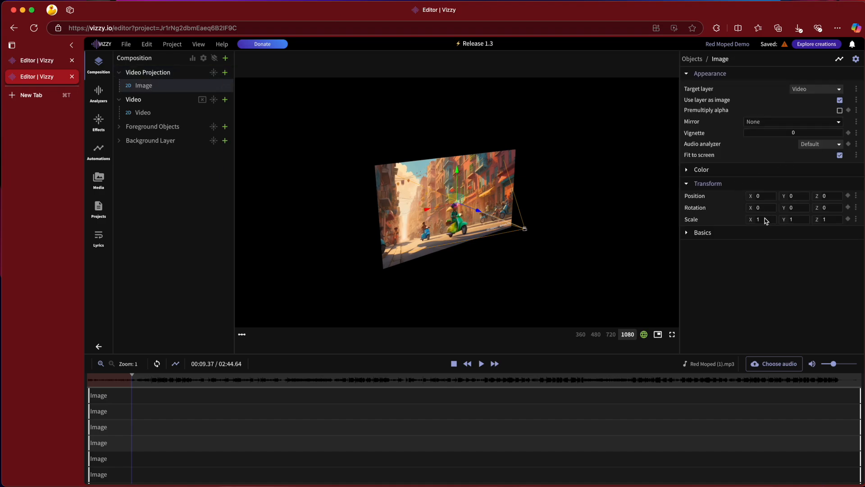
text(0.25)
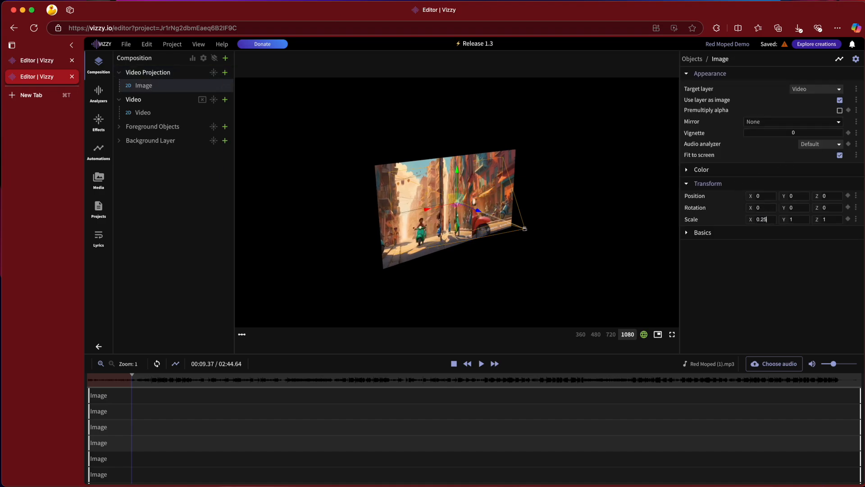
text(0.25)
key(Tab)
text(0.2)
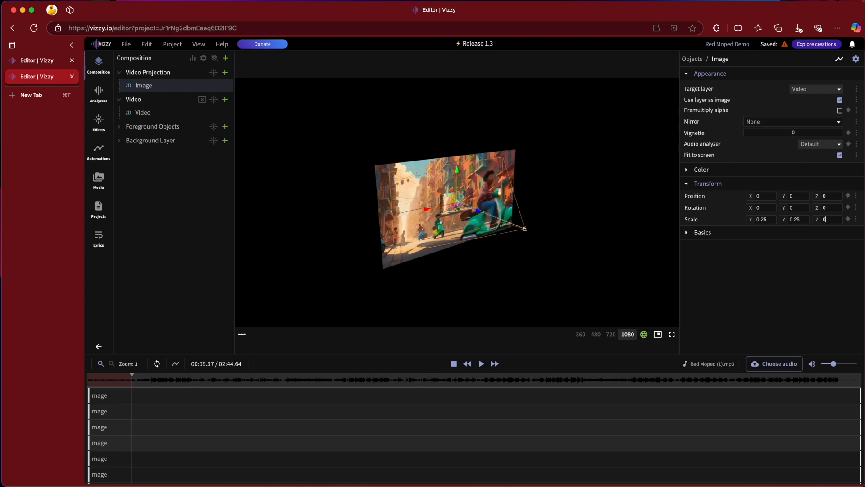
text(5)
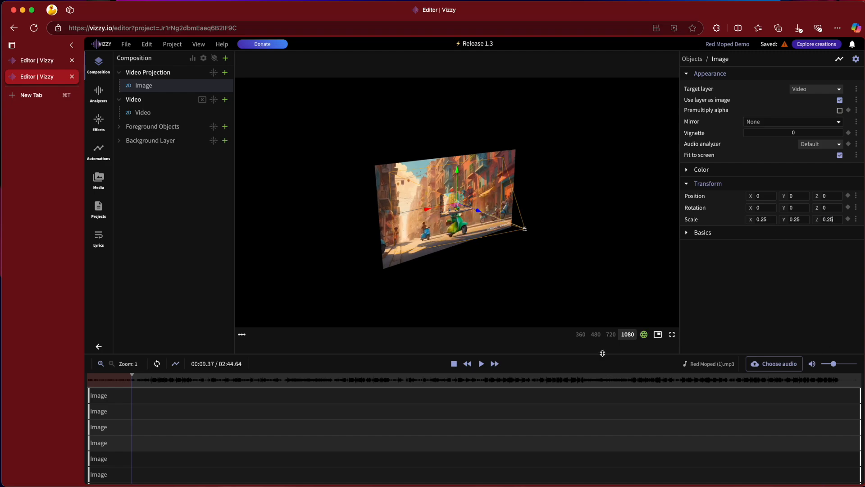
click(644, 334)
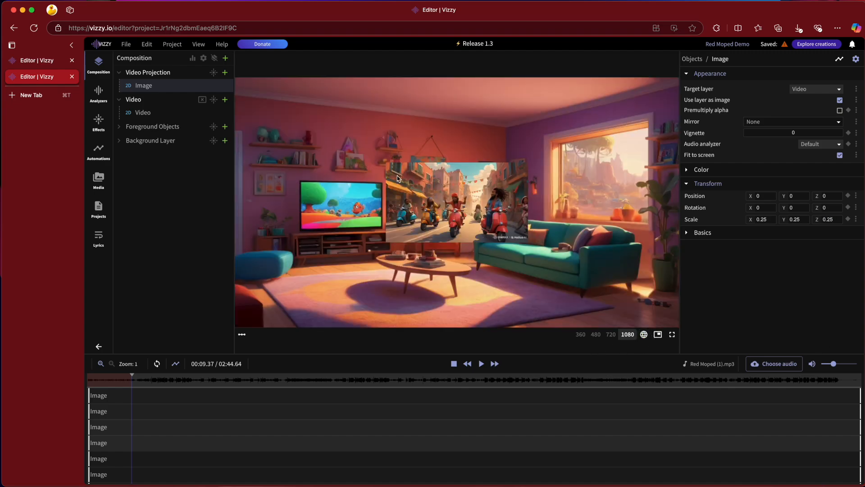
click(644, 334)
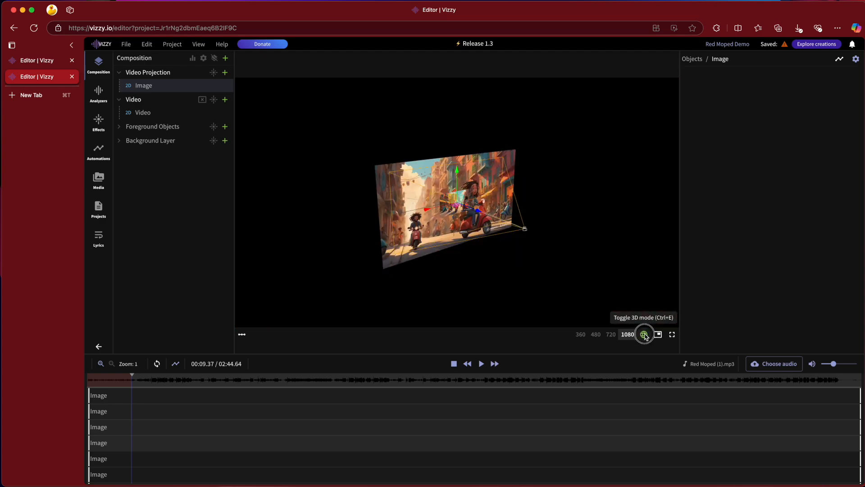
- Return to the rendered view and set the Video Projection image's scale to 0.2 on X and Y and 1 on Z
click(644, 334)
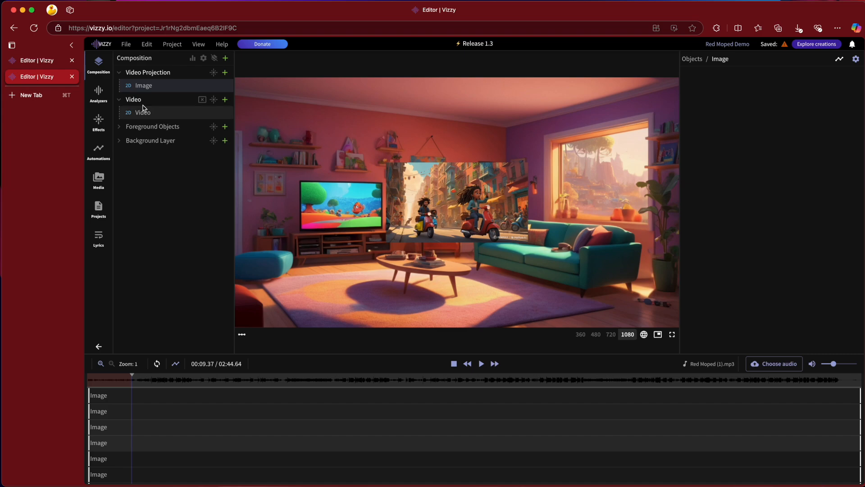
click(152, 86)
click(764, 220)
key(BackSpace)
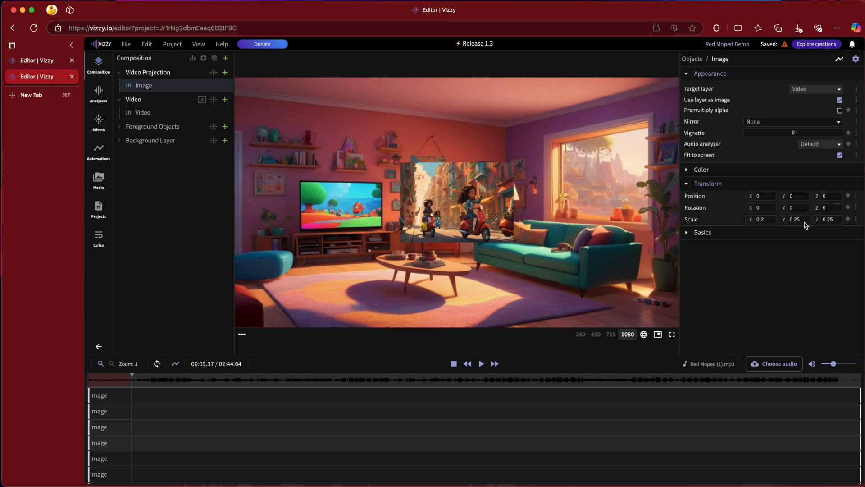
key(BackSpace)
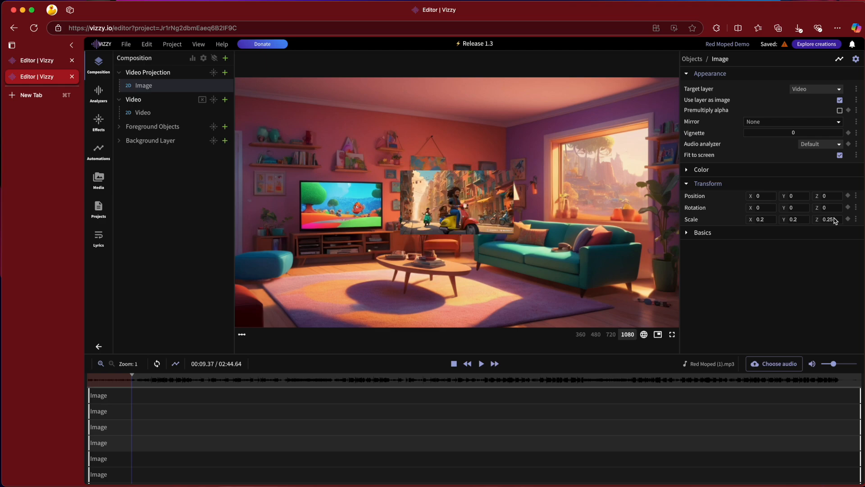
text(1)
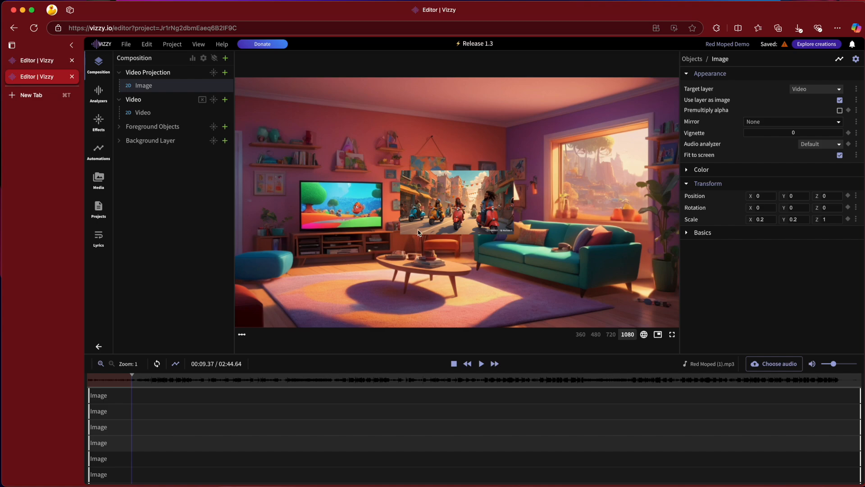
- Shift the Video Projection image over the TV, to an X position of about -174.6, and check it in 3D mode
drag(753, 198, 753, 199)
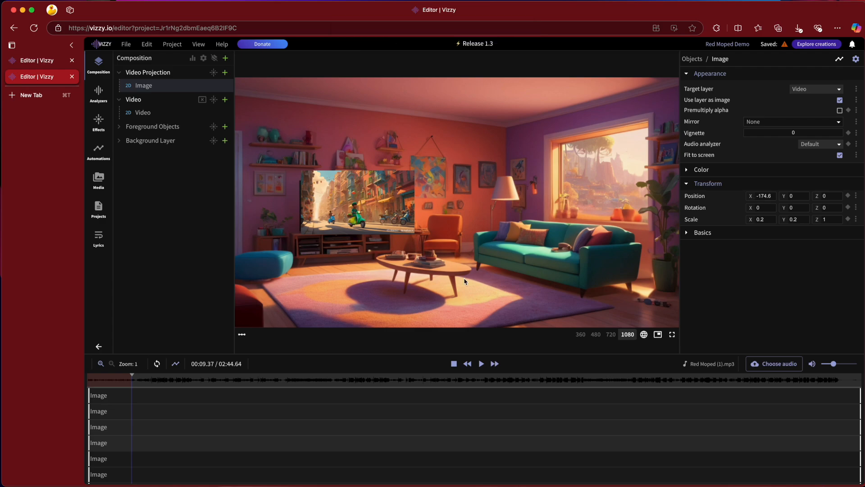
click(644, 336)
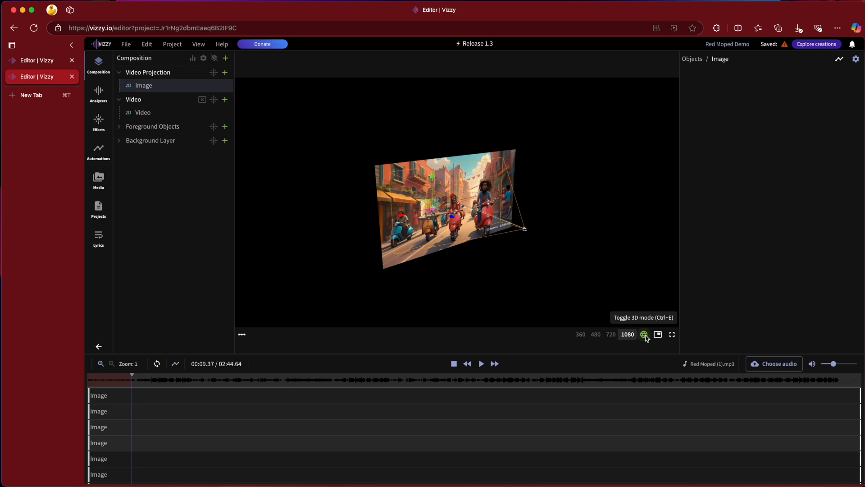
click(645, 335)
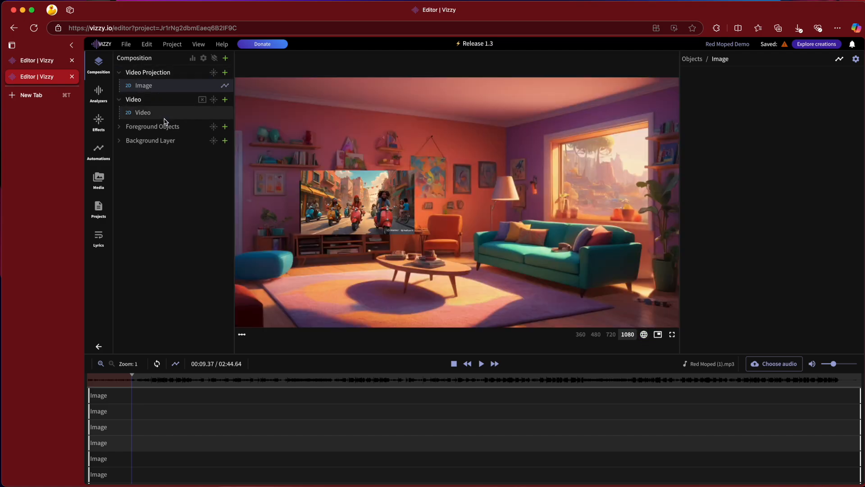
- Rotate the Video Projection image to about 33.3 on Y to match the TV's angle, keeping Z rotation at 0
click(150, 114)
click(145, 86)
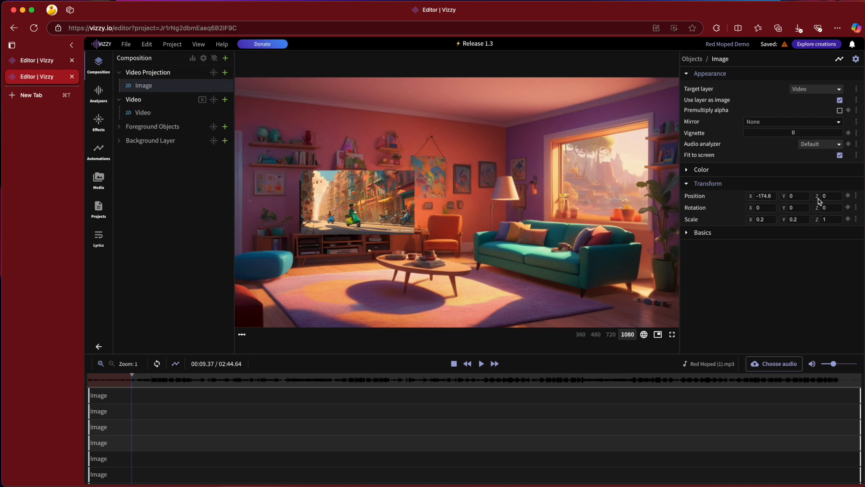
drag(818, 208, 819, 208)
double_click(829, 209)
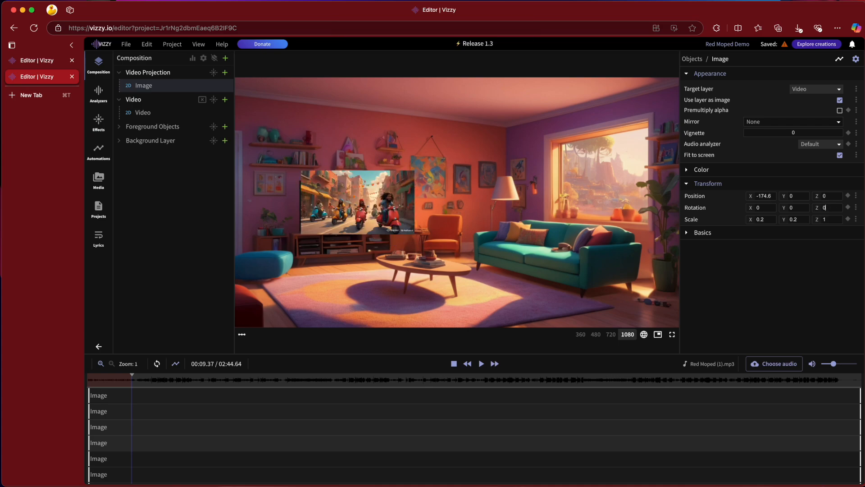
drag(787, 208, 787, 208)
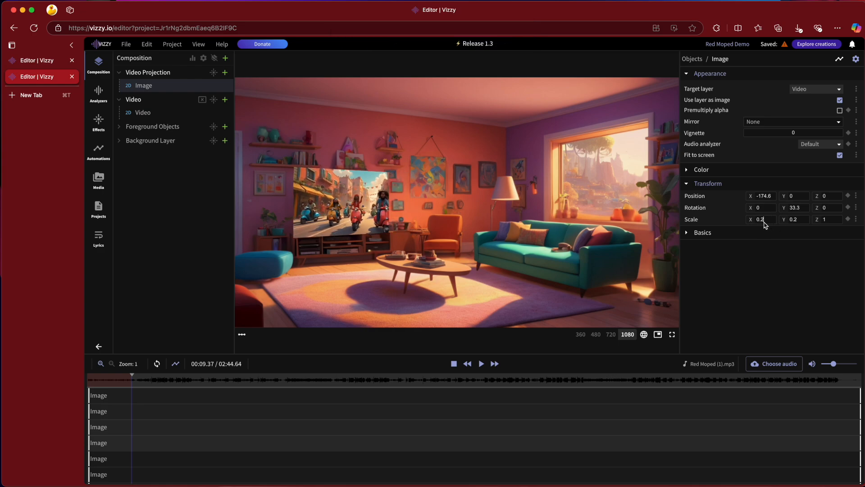
- Set the Video Projection image's scale to 0.1 on X and Y
key(BackSpace)
text(1)
click(802, 219)
key(BackSpace)
text(1)
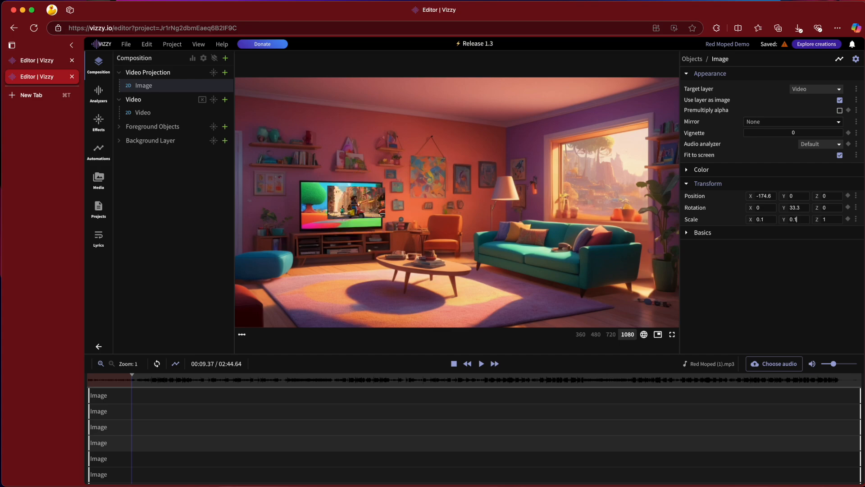
- Move the image within the TV screen to about X -218.4 and Y 12, and set its Y scale to 0.11
drag(752, 197, 752, 197)
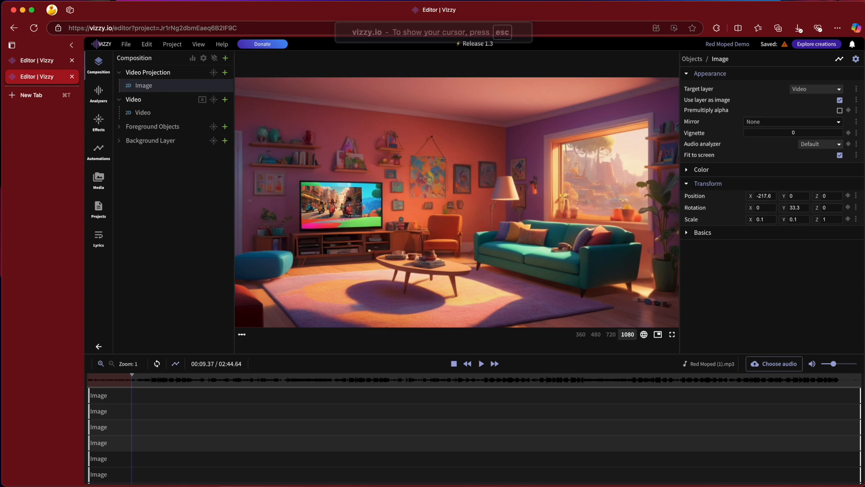
drag(785, 196, 750, 197)
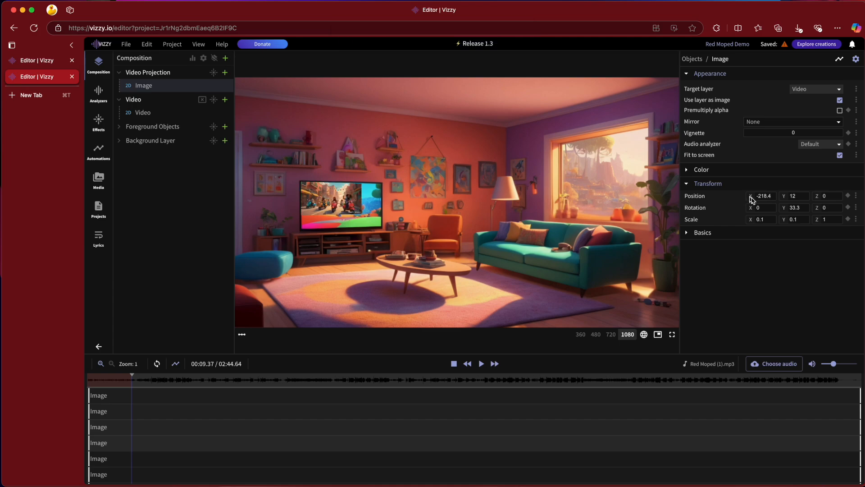
drag(784, 220, 784, 219)
click(796, 220)
key(BackSpace)
text(11)
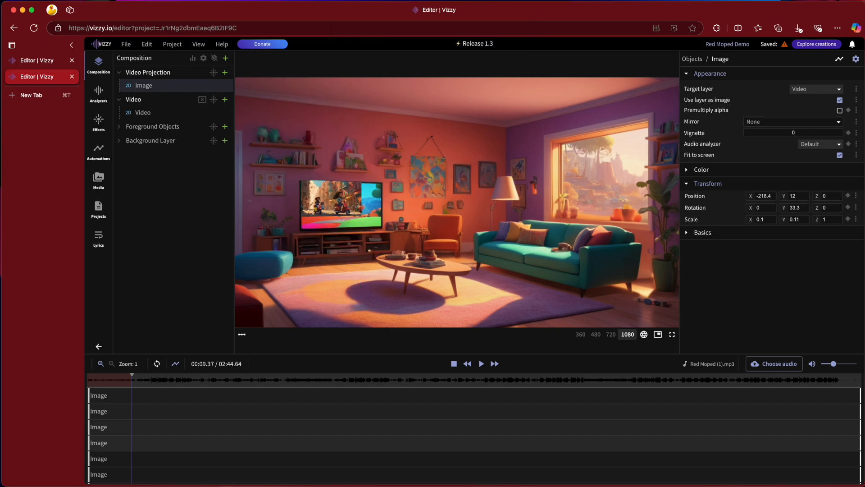
- Lower the image to a Y position of about -10.9 and set its Y scale to 0.15
drag(785, 195, 784, 195)
click(802, 220)
key(BackSpace)
text(4)
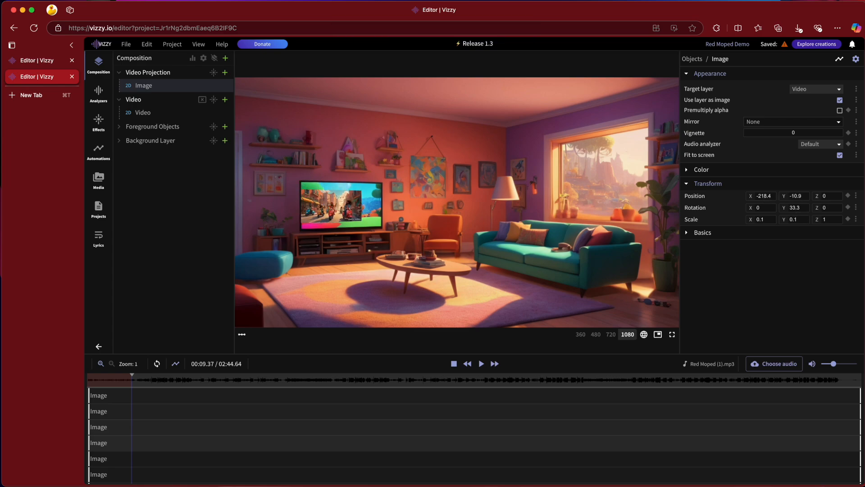
key(BackSpace)
text(5)
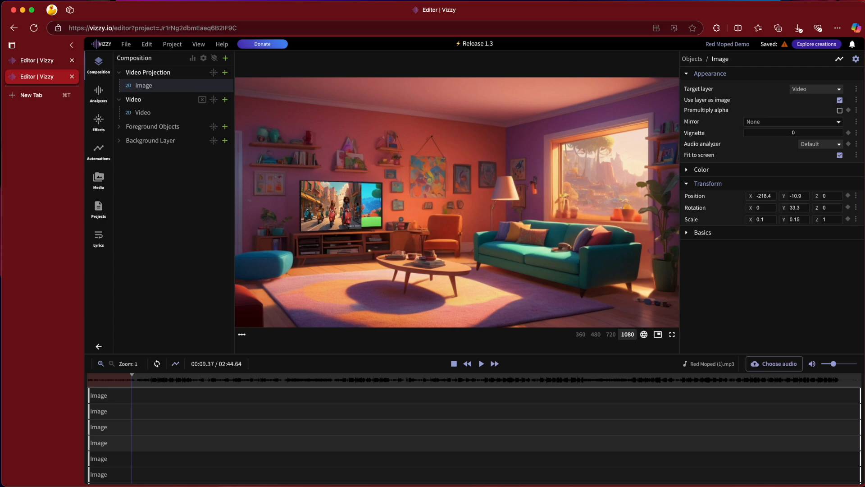
- Widen the image to an X scale of 0.16 and align it with the TV at an X position of about -189.4
click(766, 221)
text(5)
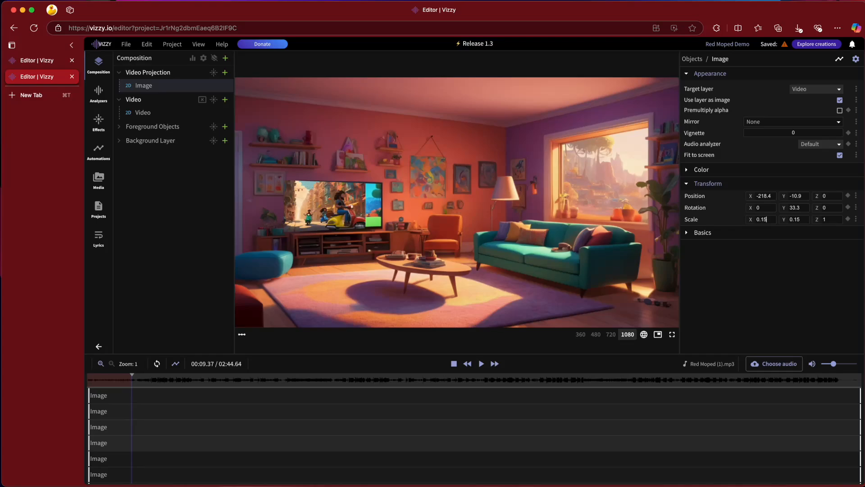
mouse_move(751, 195)
mouse_down()
mouse_move(770, 196)
mouse_move(751, 200)
mouse_up()
key(BackSpace)
text(6)
click(796, 219)
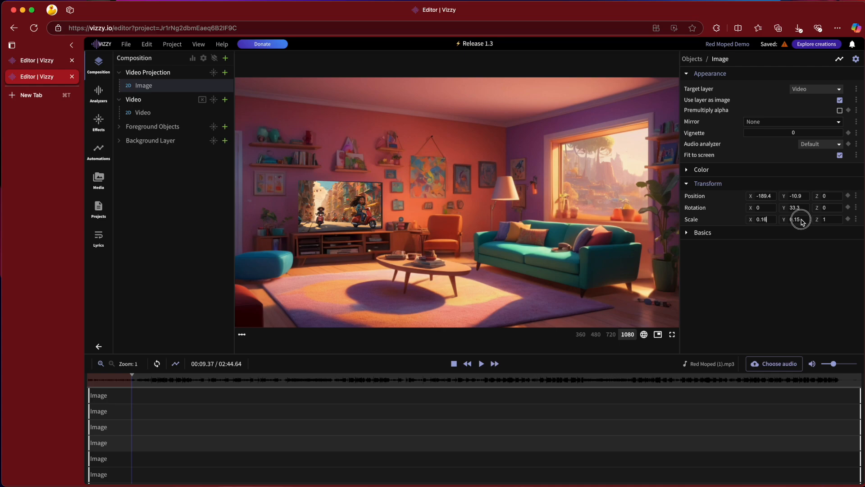
- Set the projected image's Y scale to 0.16 and shift its X position to about -185.5
key(BackSpace)
text(6)
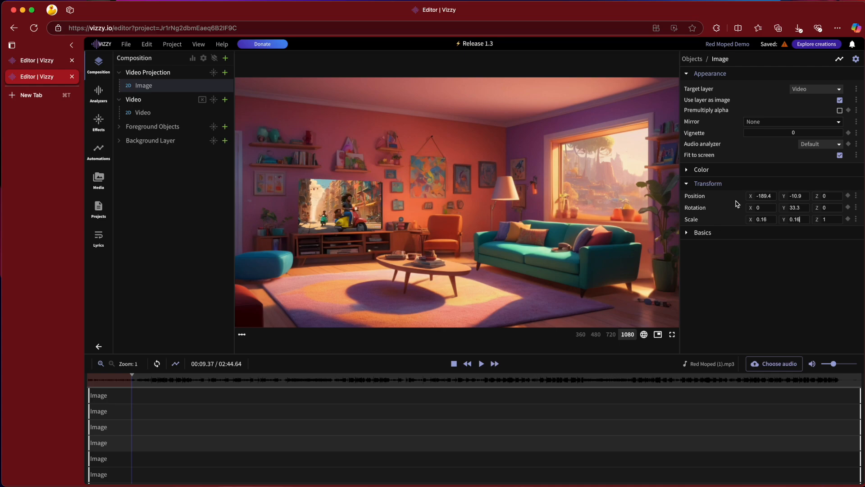
drag(751, 197, 769, 197)
- Set the projected image's X scale and Y scale both to 0.155 to fit the TV screen
click(766, 219)
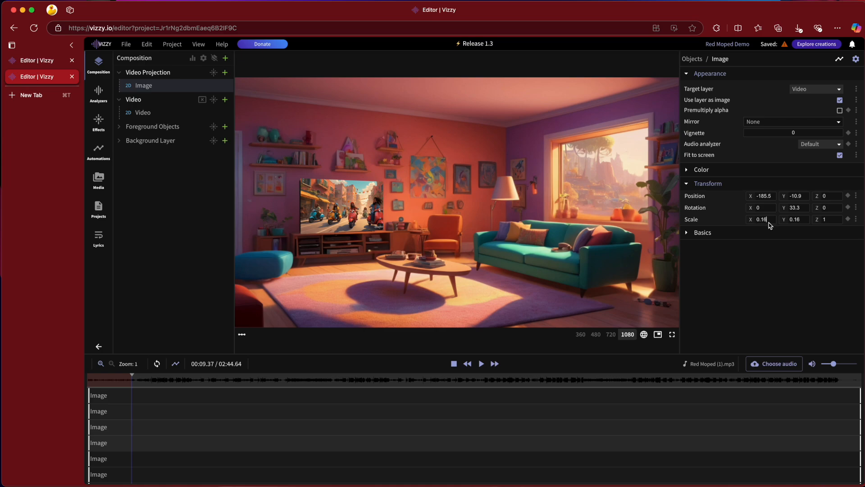
key(BackSpace)
text(55)
click(797, 219)
key(BackSpace)
text(55)
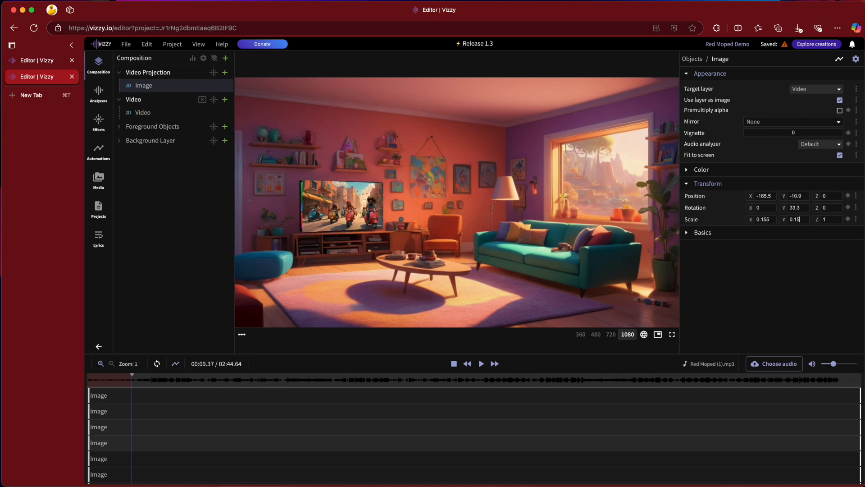
- Shift the projected image's X position to about -189.3 and set its Y scale to 0.14
drag(751, 195, 733, 196)
click(796, 220)
key(BackSpace)
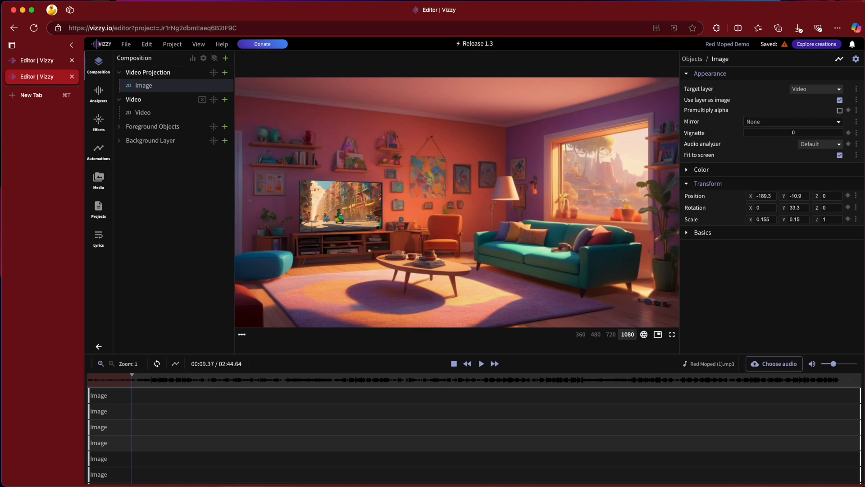
key(BackSpace)
text(4)
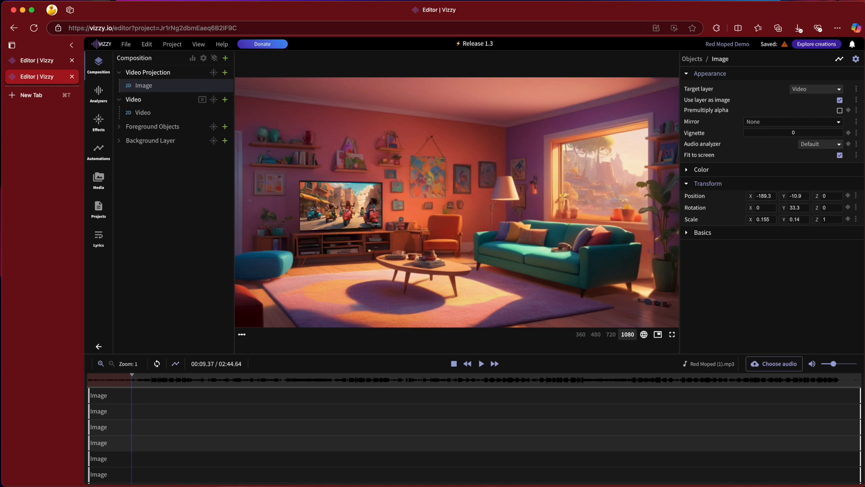
- Move the projected image's X position to about -187.8 and set its Y scale to 0.15
drag(751, 196, 754, 196)
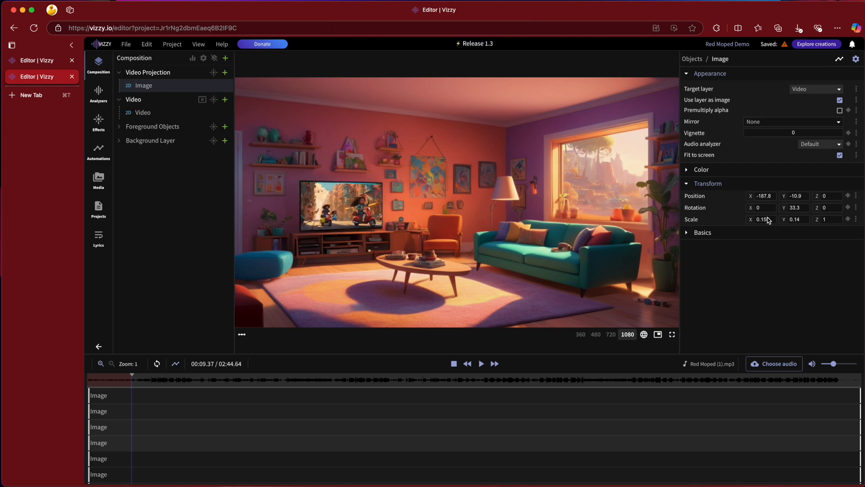
click(805, 222)
key(BackSpace)
text(5)
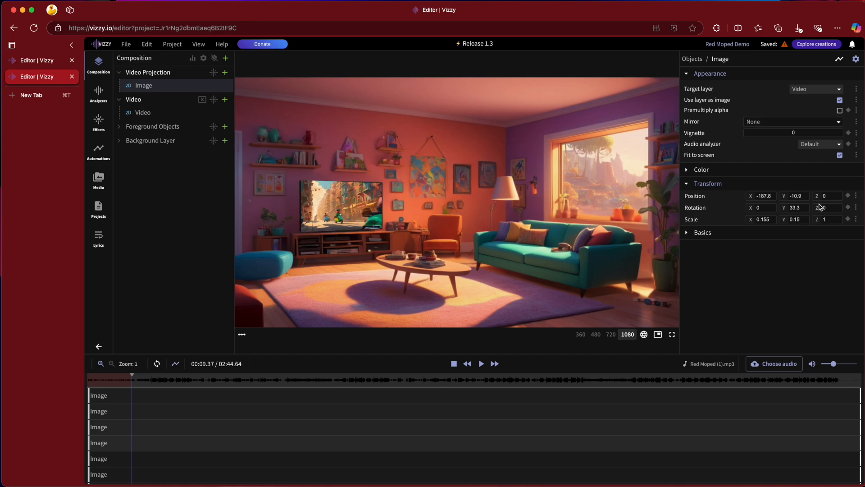
- Set the projected image's Y rotation to about 32 and Y scale to 0.145, checking the fit with a short playback
drag(785, 208, 786, 207)
click(793, 219)
key(BackSpace)
text(45)
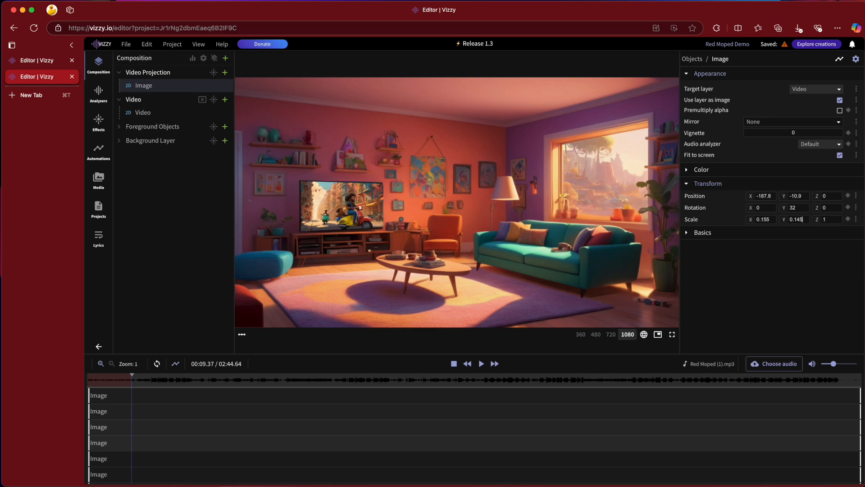
click(481, 363)
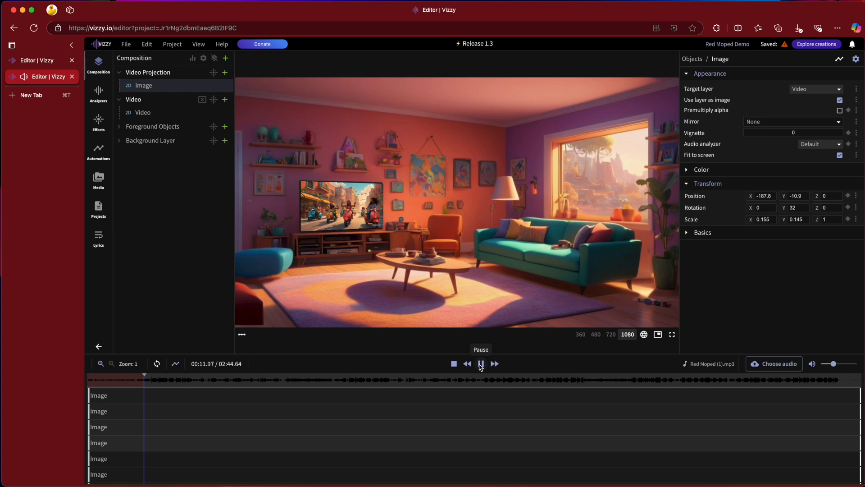
click(481, 363)
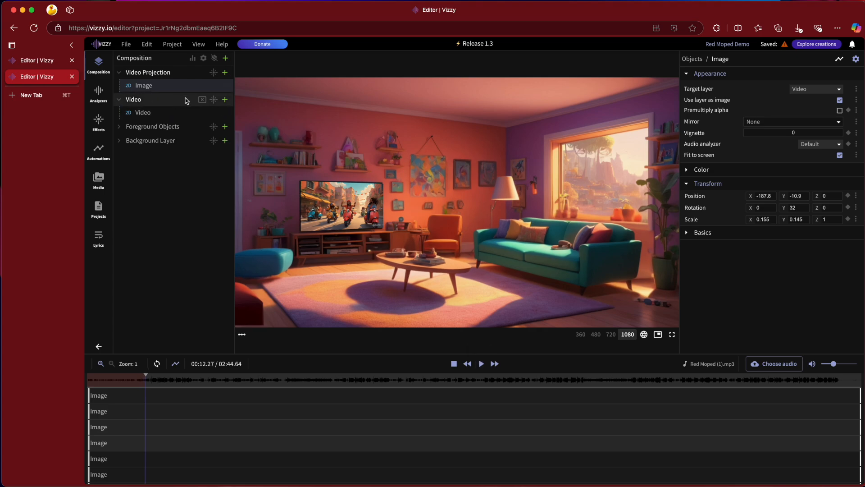
- Examine the Video layer's render-to-buffer option, the Video Projection layer with its image, and the lyrics input options
right_click(174, 102)
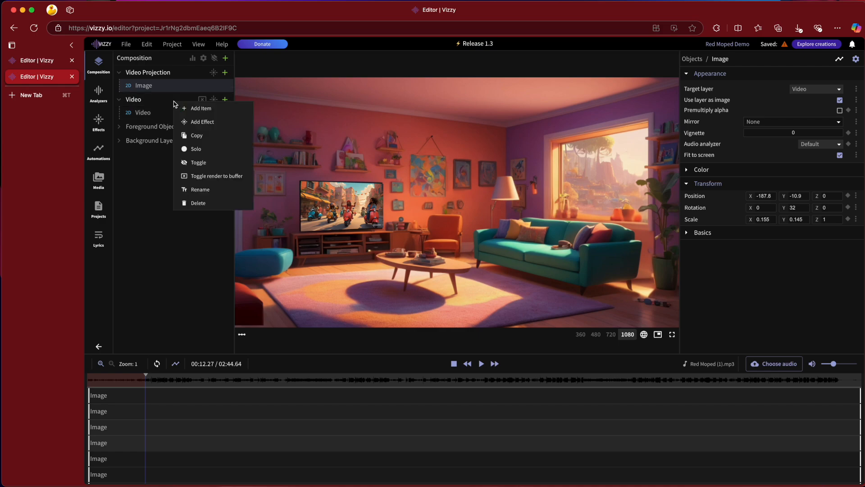
click(209, 179)
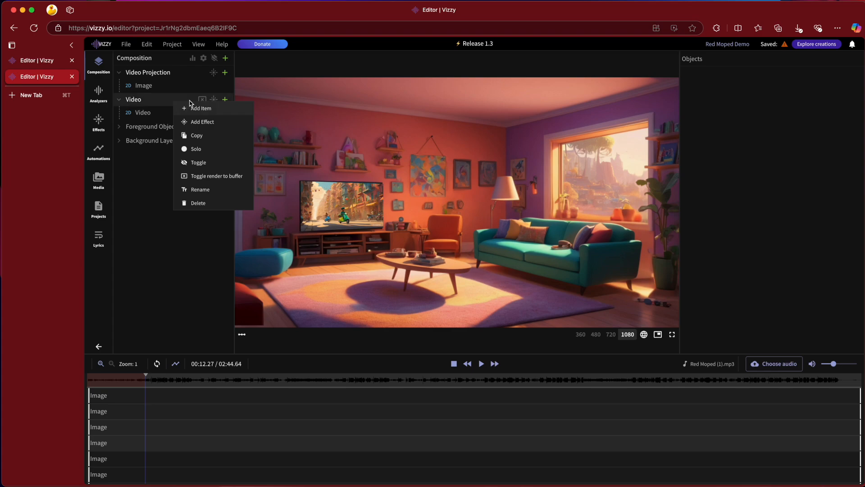
click(183, 176)
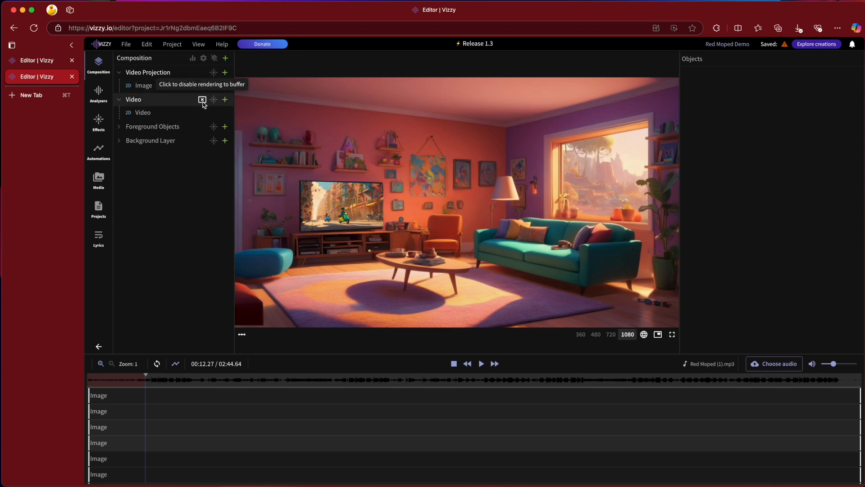
click(154, 75)
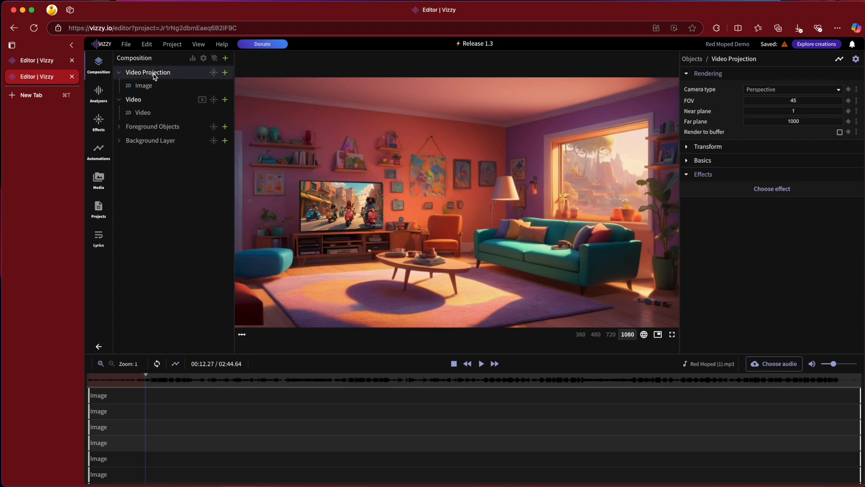
click(157, 84)
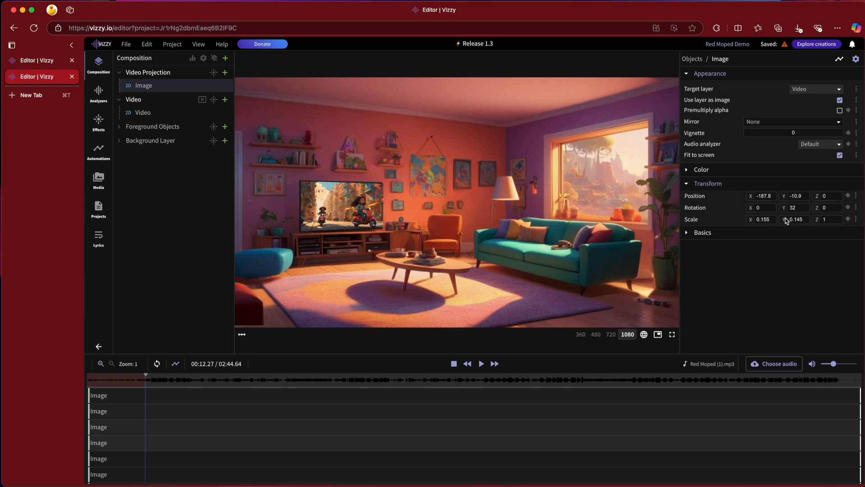
click(152, 70)
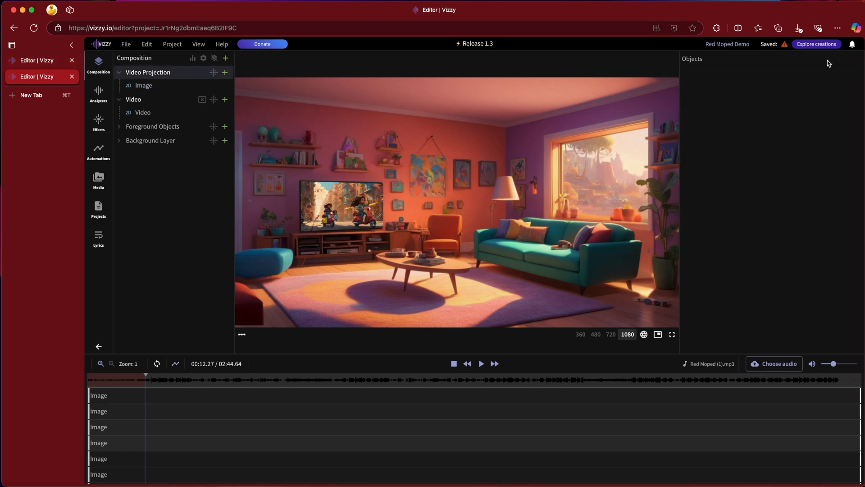
click(166, 73)
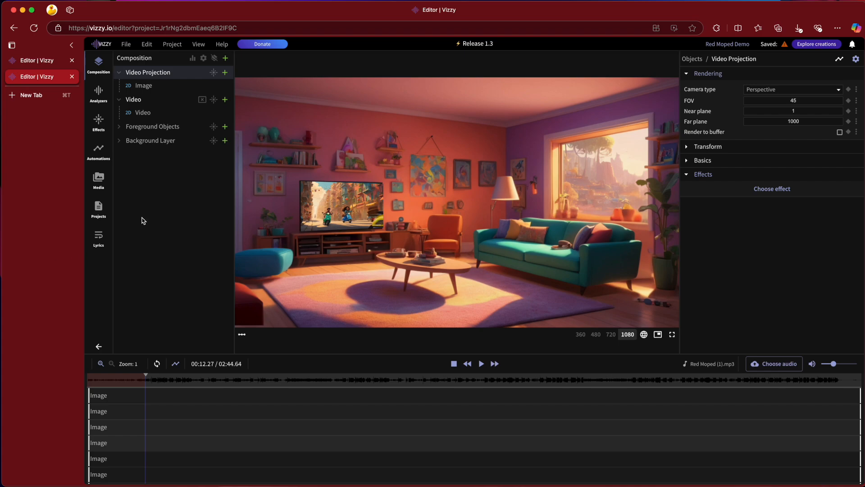
click(100, 243)
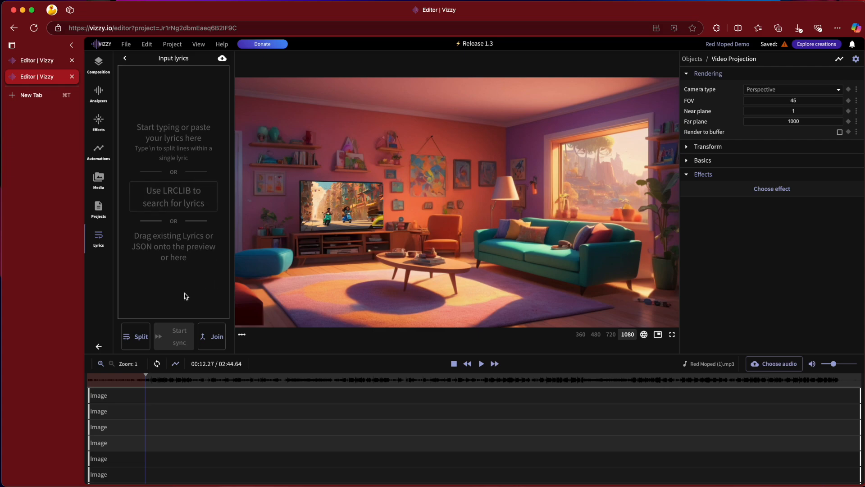
click(99, 64)
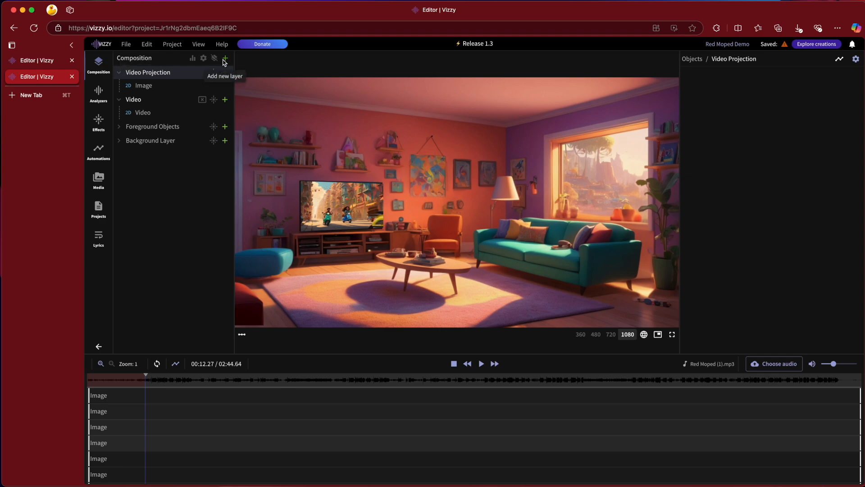
- Add a new layer to the composition and place a Lyrics object in it
click(225, 59)
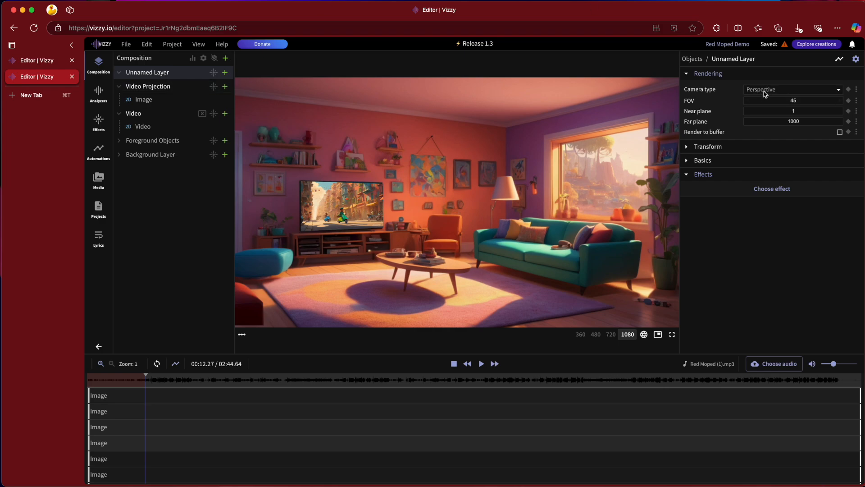
click(224, 73)
click(545, 313)
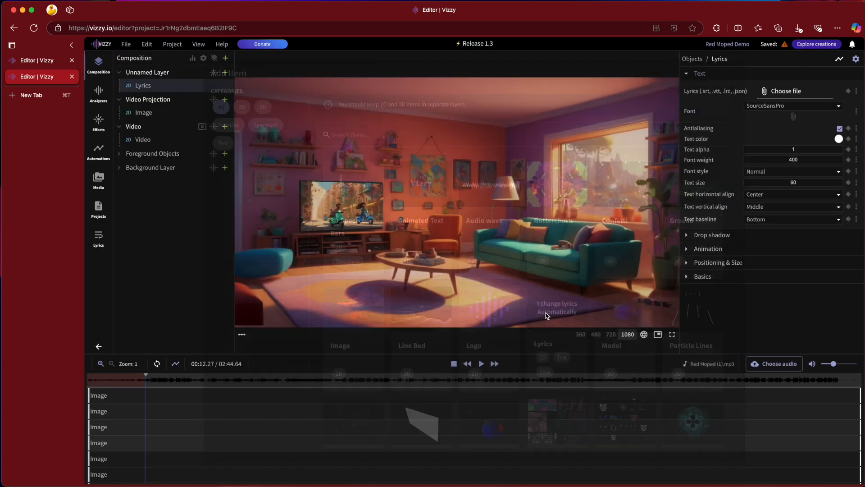
- Load Red Moped_lyrics.json from the Downloads folder as the Lyrics object's source file
click(764, 92)
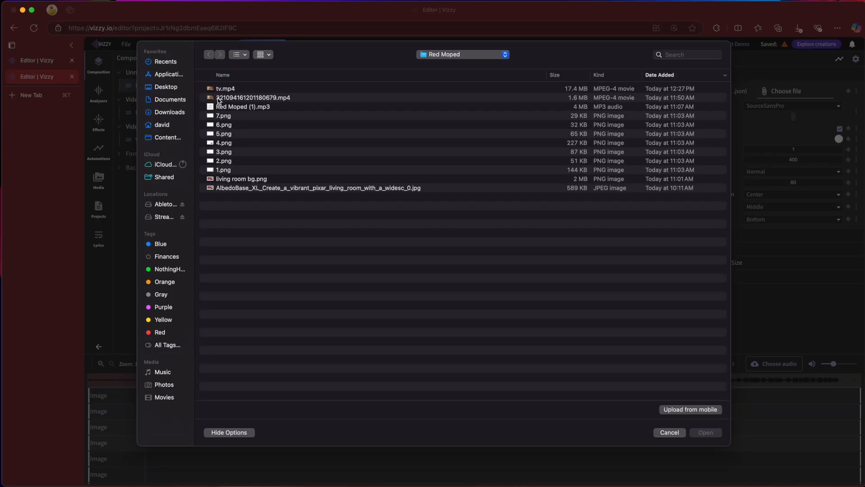
click(178, 115)
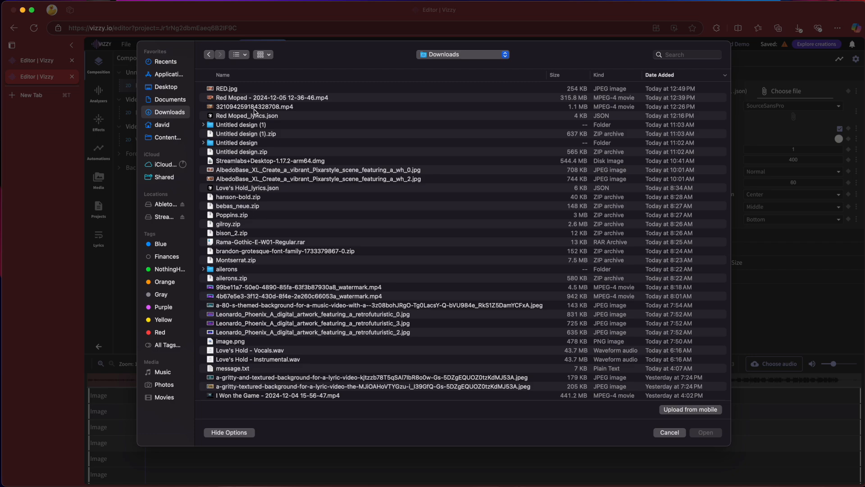
double_click(255, 115)
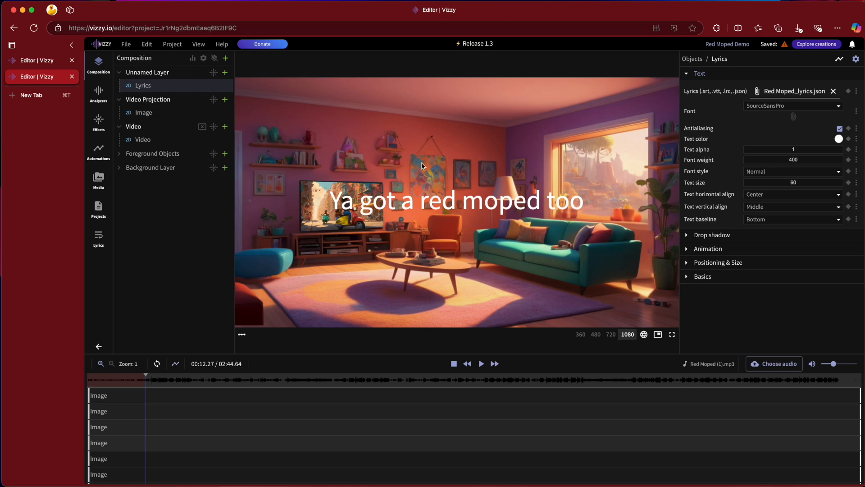
- Upload Reglo-Bold.otf from the Fonts folder in Content Creation as the lyrics font, allowing all file formats
click(794, 116)
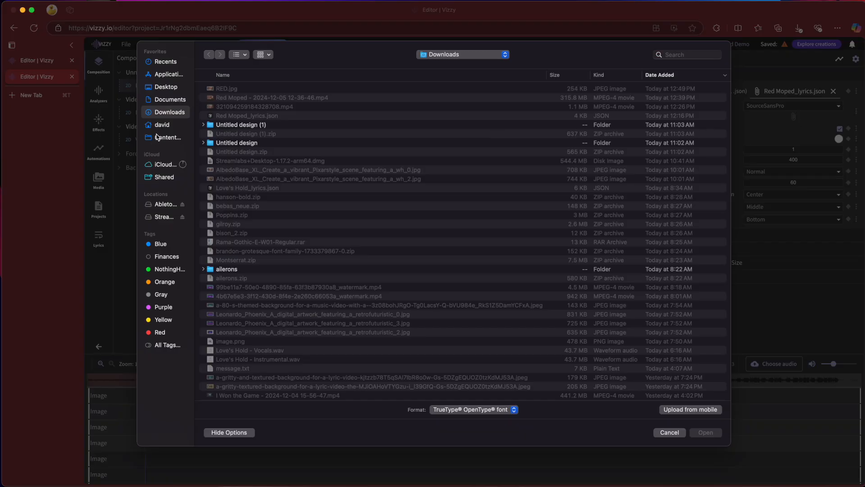
click(158, 137)
scroll(251, 293, down, 10)
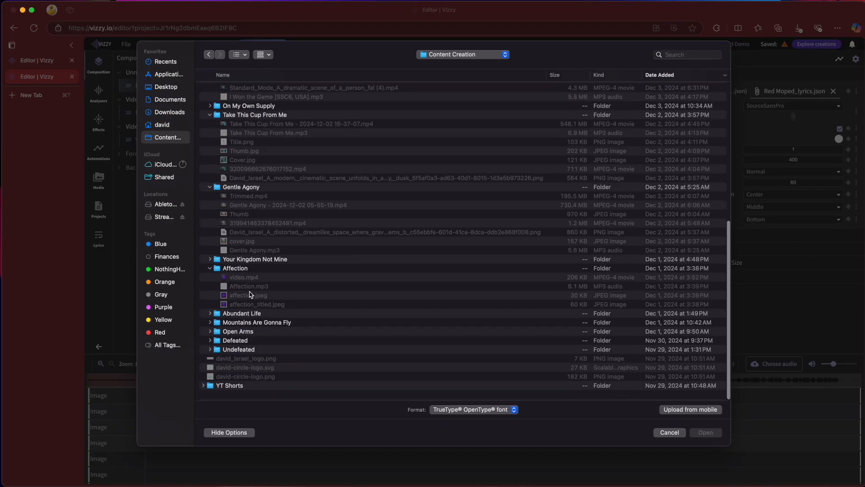
scroll(251, 294, up, 10)
click(203, 88)
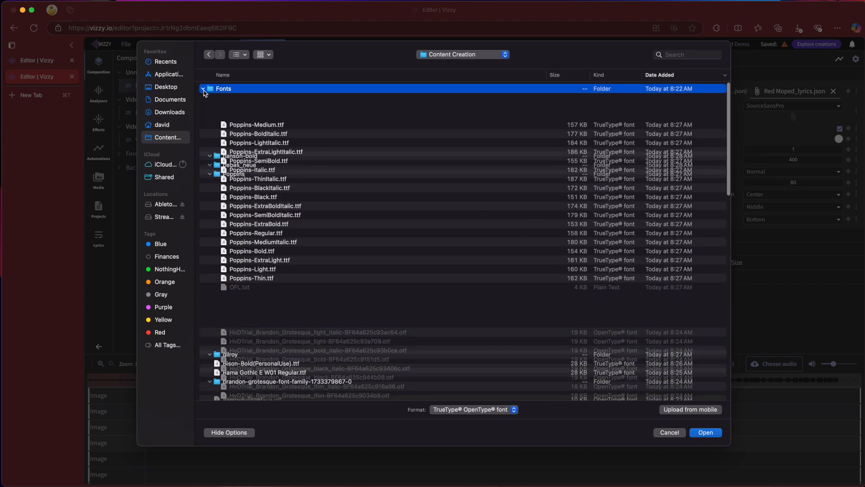
scroll(253, 288, down, 10)
scroll(262, 302, up, 5)
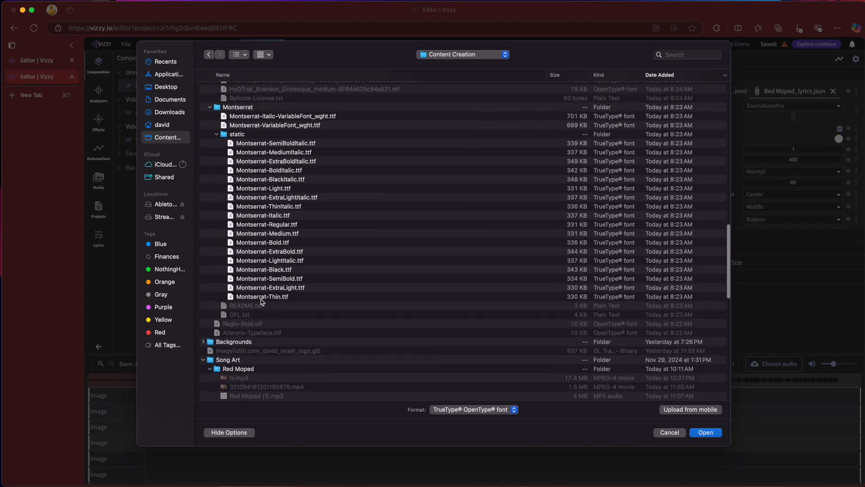
click(469, 409)
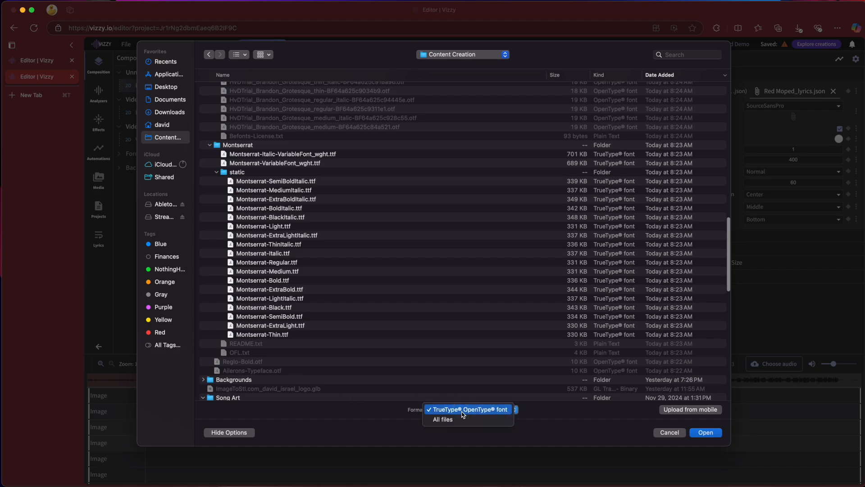
click(483, 423)
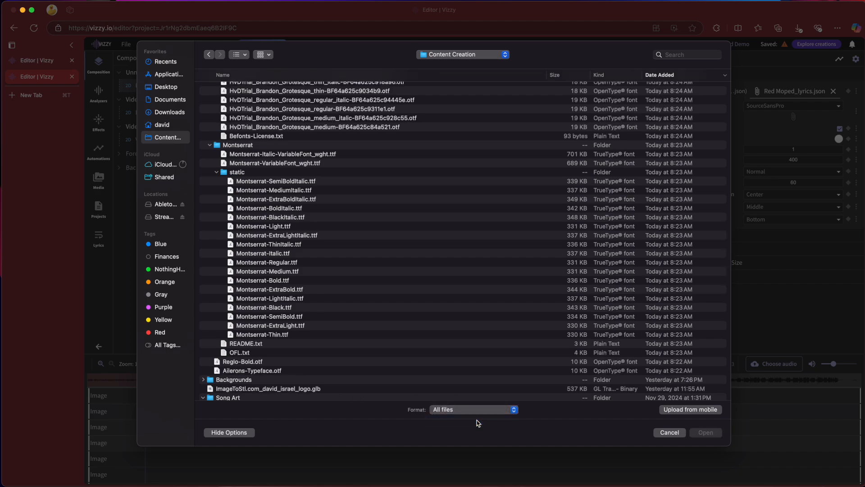
double_click(242, 363)
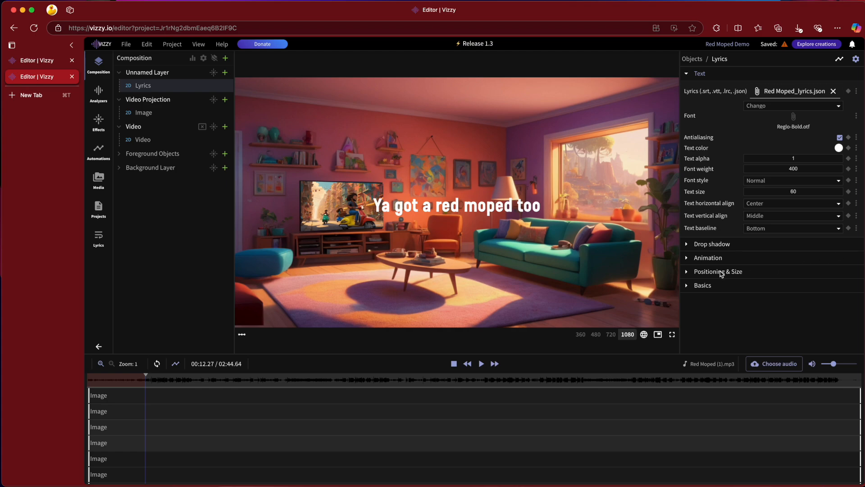
- Try a Transform effect on the unnamed layer that holds the lyrics and remove it
click(687, 273)
scroll(686, 278, down, 3)
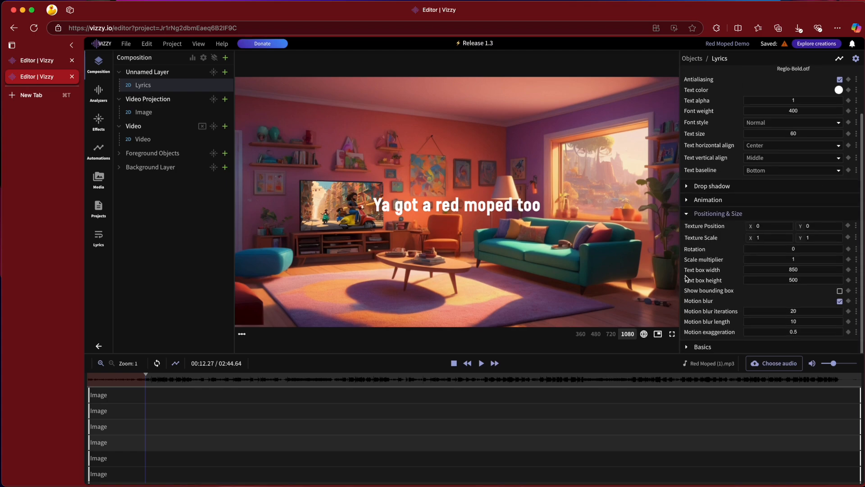
click(163, 74)
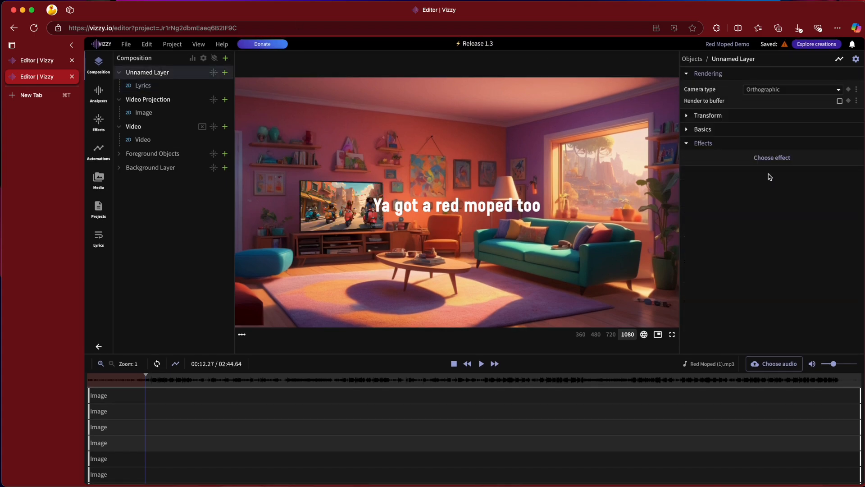
click(775, 158)
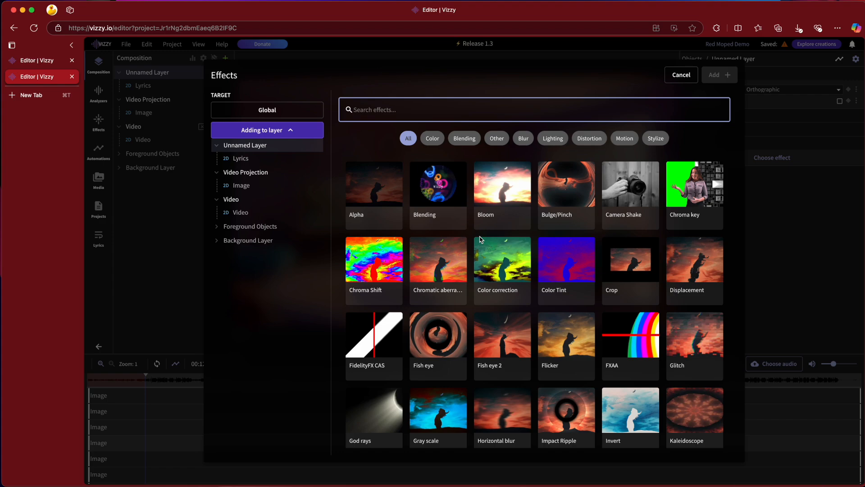
scroll(564, 270, down, 10)
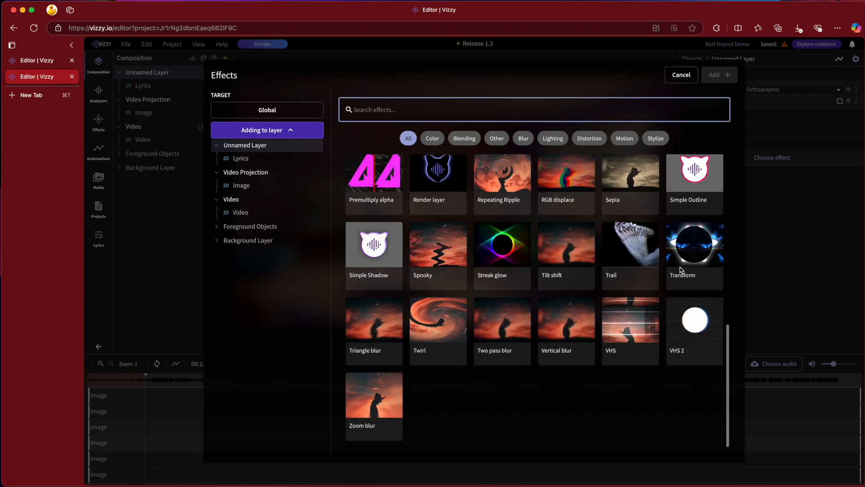
click(692, 253)
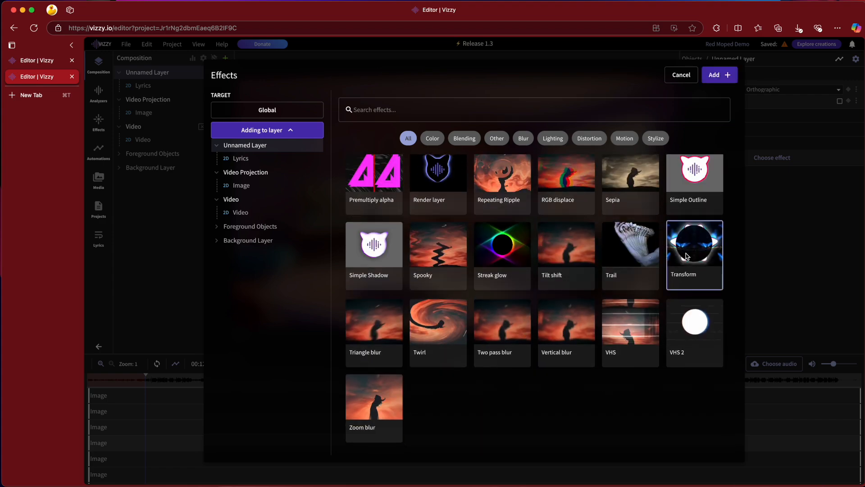
click(719, 75)
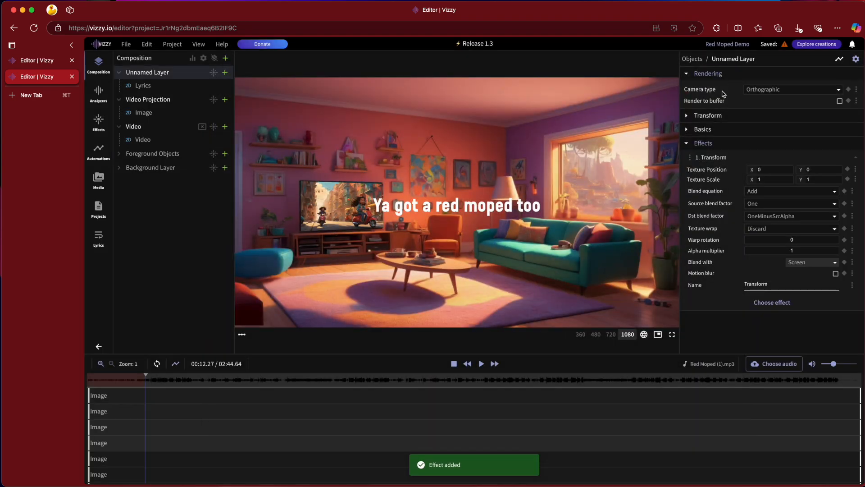
click(157, 87)
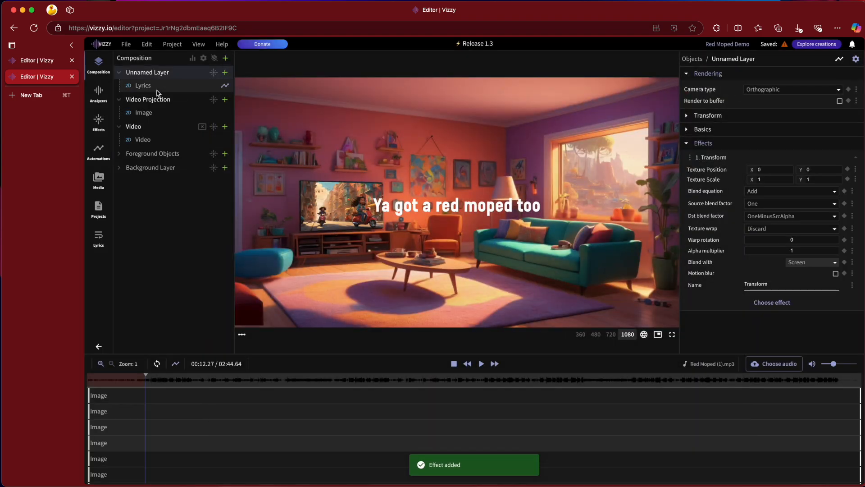
click(159, 72)
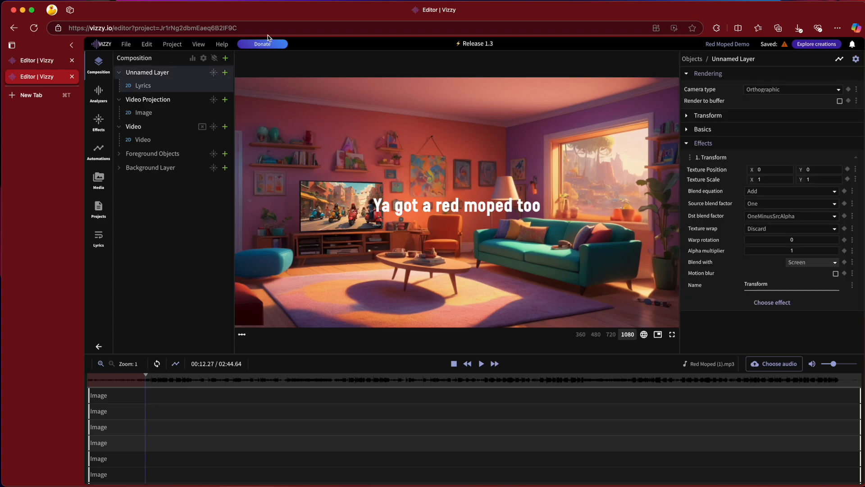
right_click(782, 158)
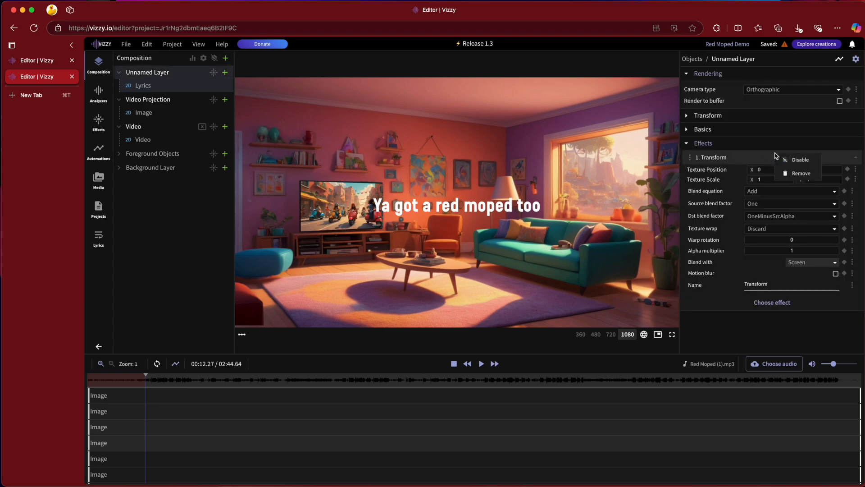
click(800, 174)
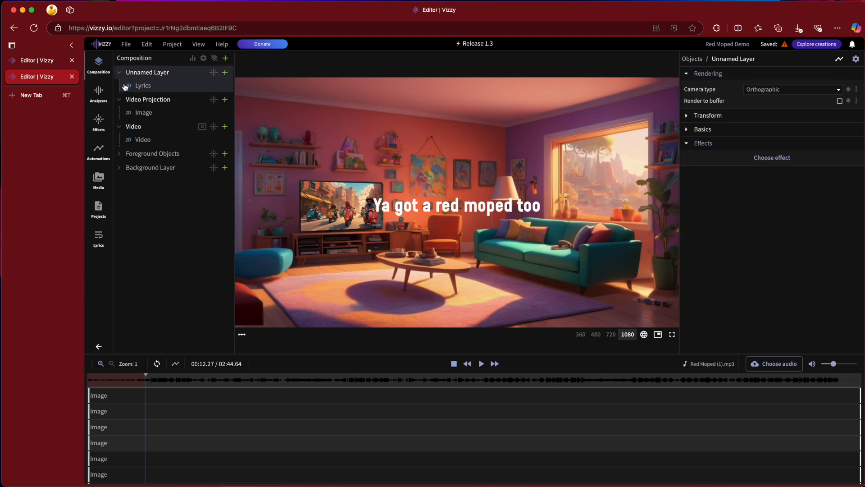
- Rename the unnamed layer that contains the Lyrics object as Lyrics
right_click(170, 73)
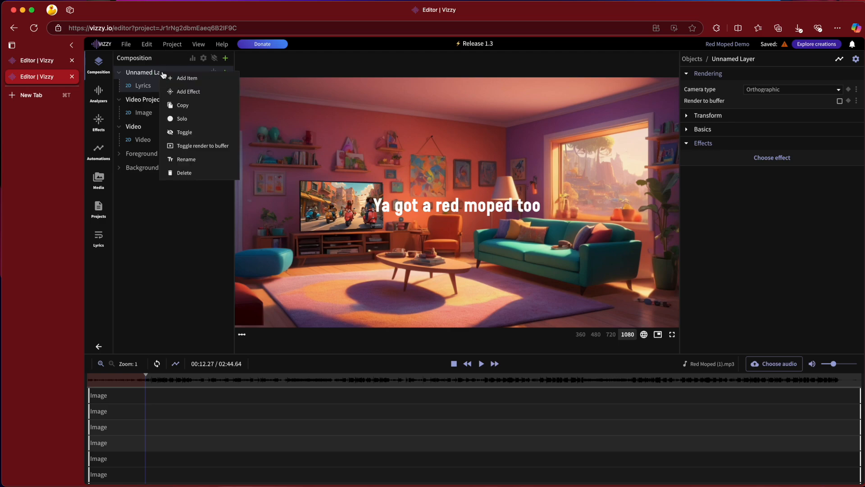
click(189, 160)
text(Lyrics)
key(Return)
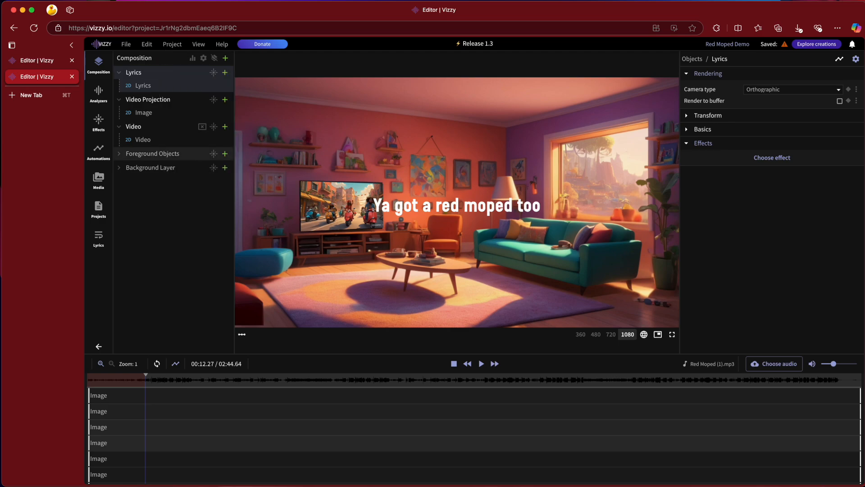
- Add a new layer to the composition and name it Lyrics Projection
click(226, 58)
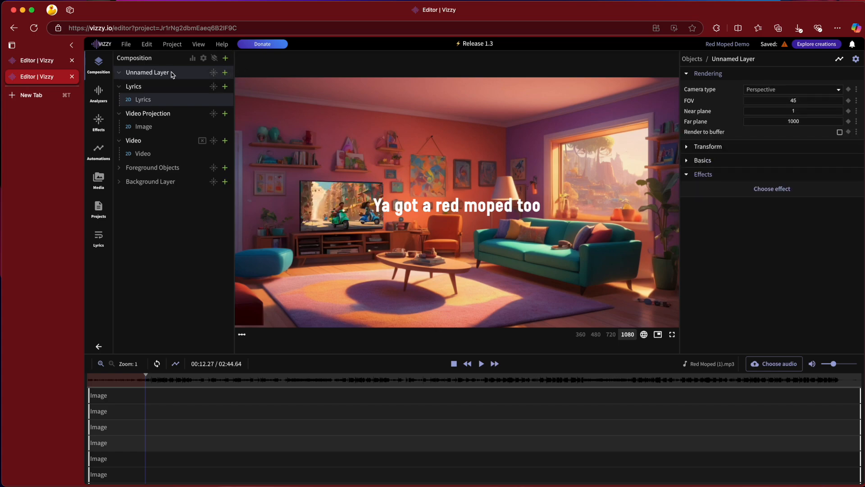
right_click(150, 76)
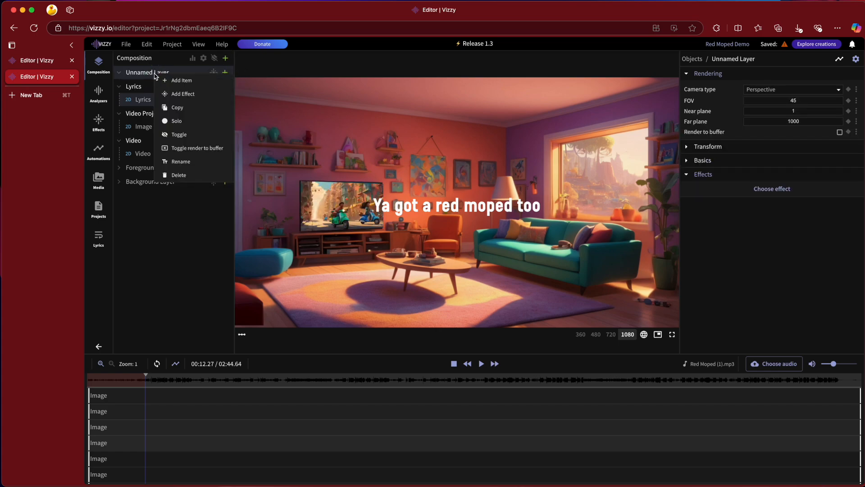
click(193, 165)
text(Lyrics Projection)
key(Return)
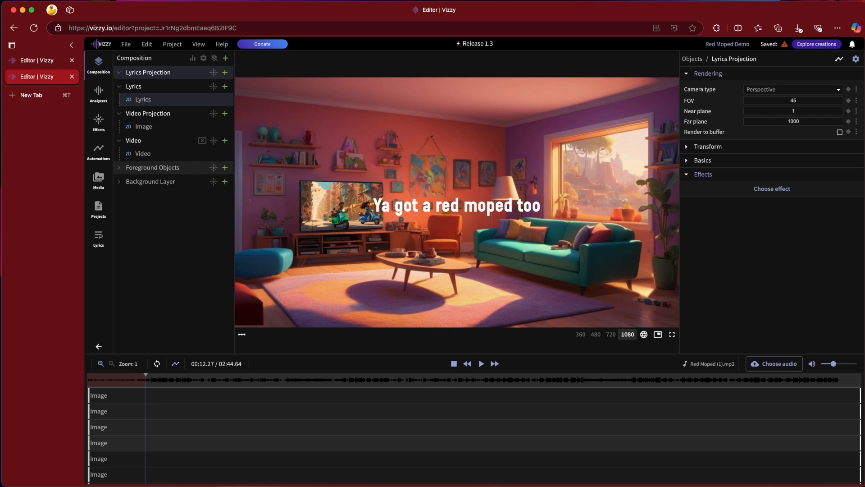
- Add an Image object to the Lyrics Projection layer and enable render to buffer for the Lyrics layer
click(225, 73)
click(363, 321)
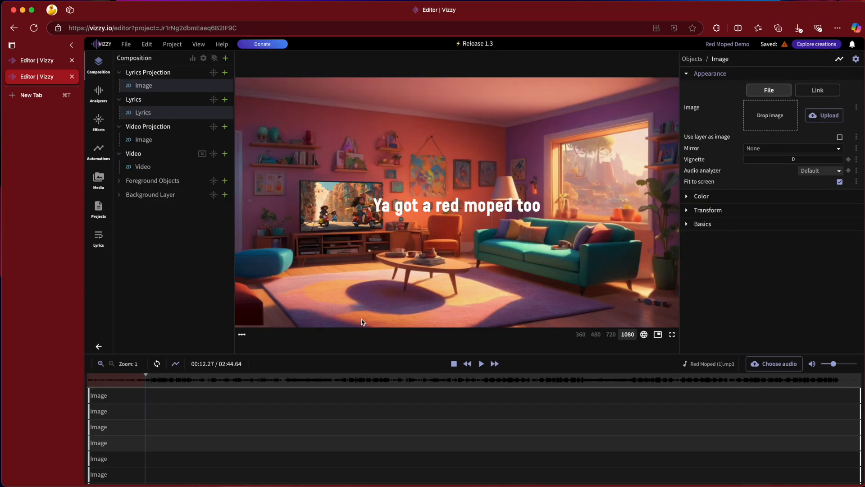
right_click(179, 104)
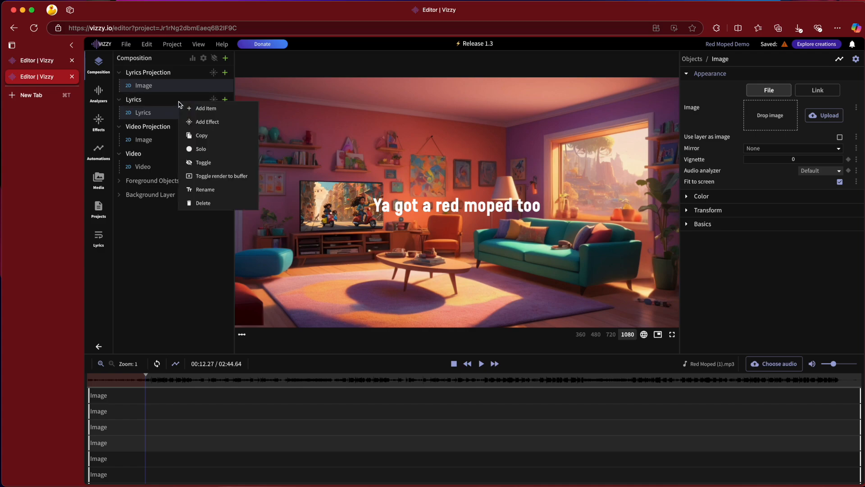
click(219, 176)
- Make the Lyrics Projection image use a layer as its image, with Lyrics as the target layer
click(169, 75)
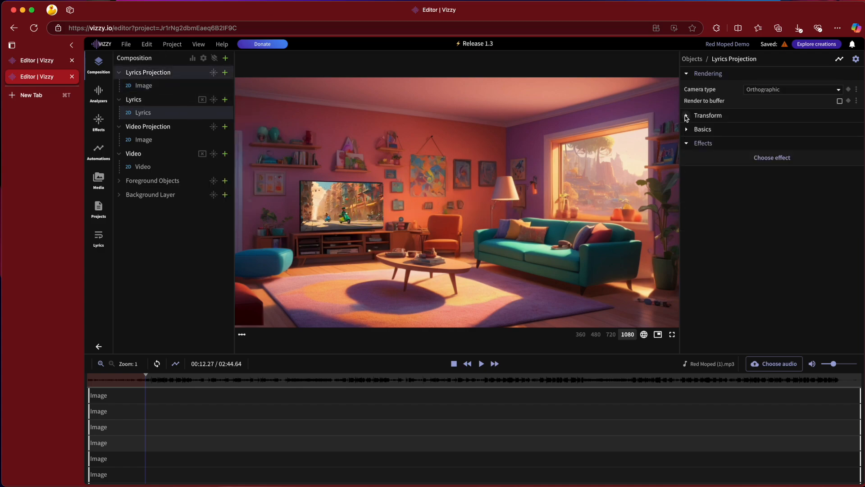
click(157, 87)
click(839, 137)
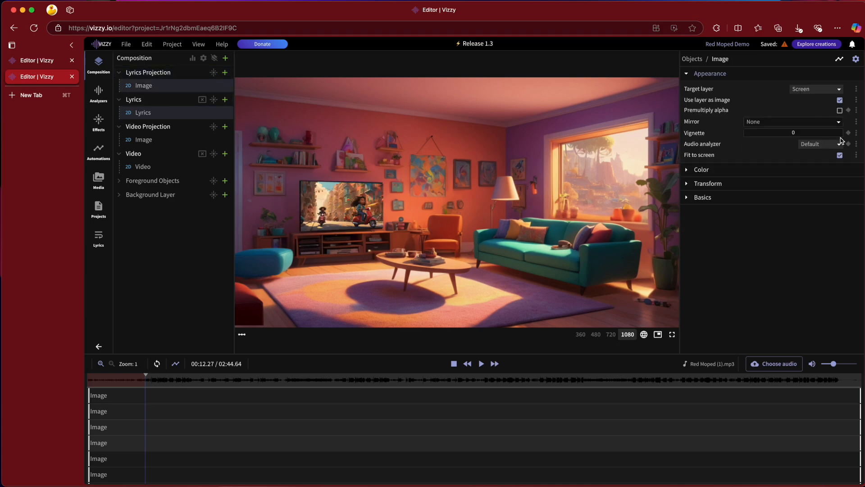
click(812, 92)
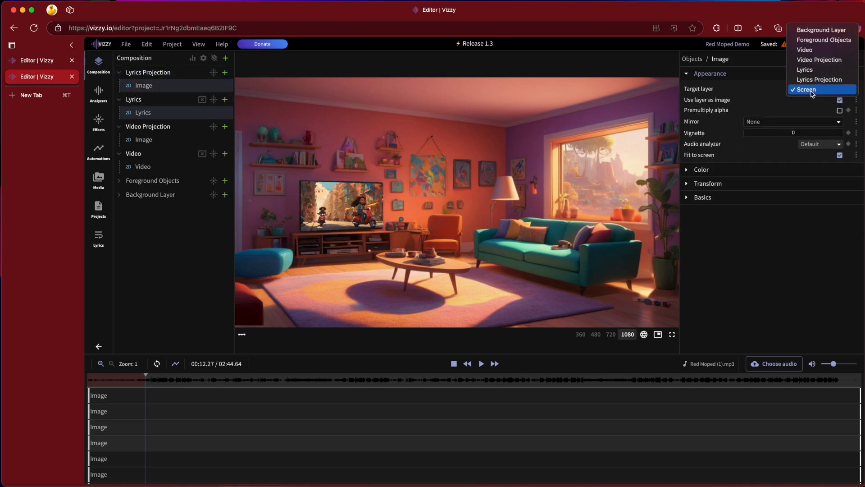
click(806, 70)
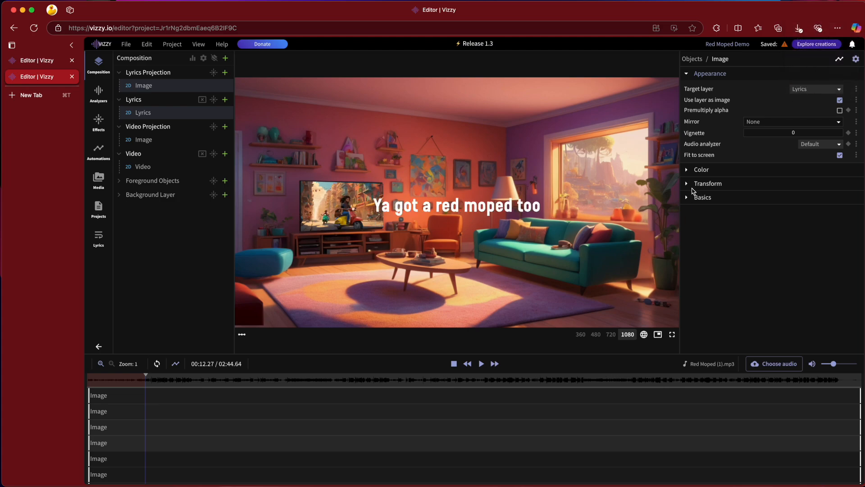
- Change the Lyrics Projection layer's camera type to Perspective
click(688, 184)
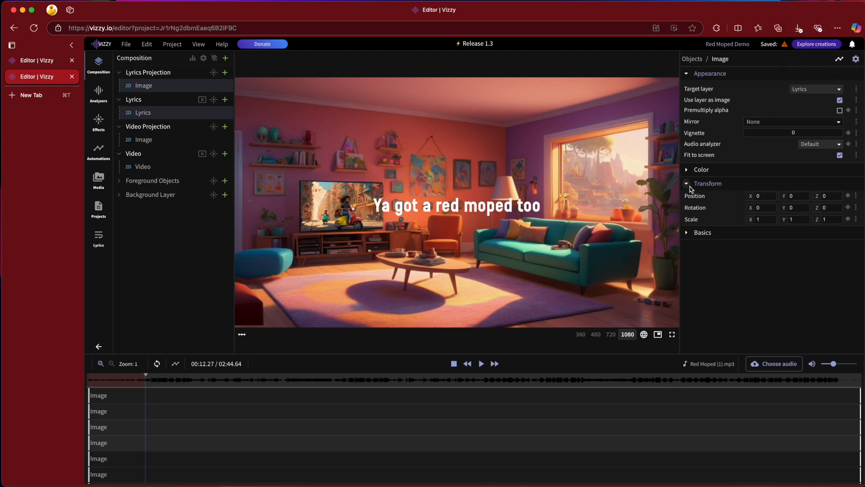
click(150, 74)
click(773, 94)
click(772, 96)
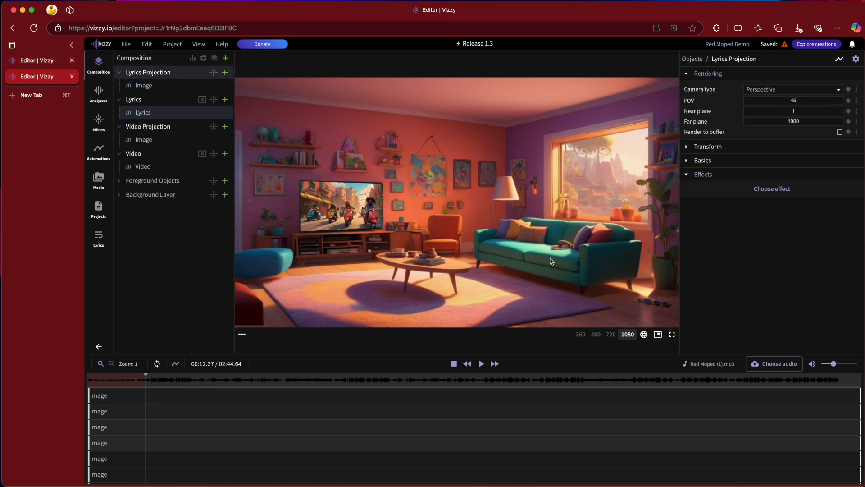
- Try different Z positions for the Lyrics Projection image and reset the value to 0
click(152, 88)
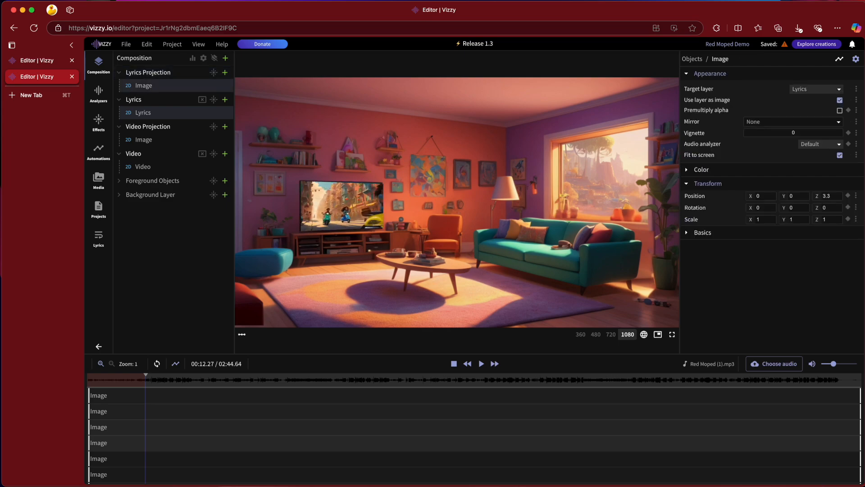
mouse_move(820, 195)
mouse_down()
mouse_move(809, 196)
mouse_move(820, 198)
mouse_up()
click(822, 196)
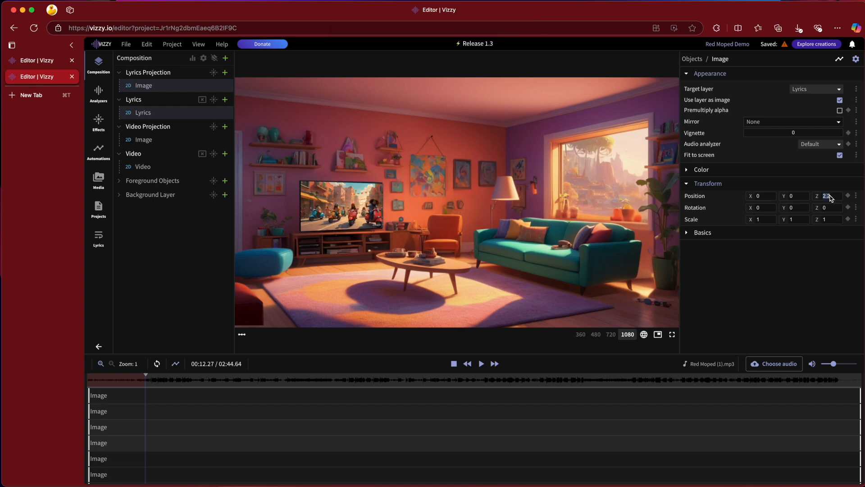
text(0)
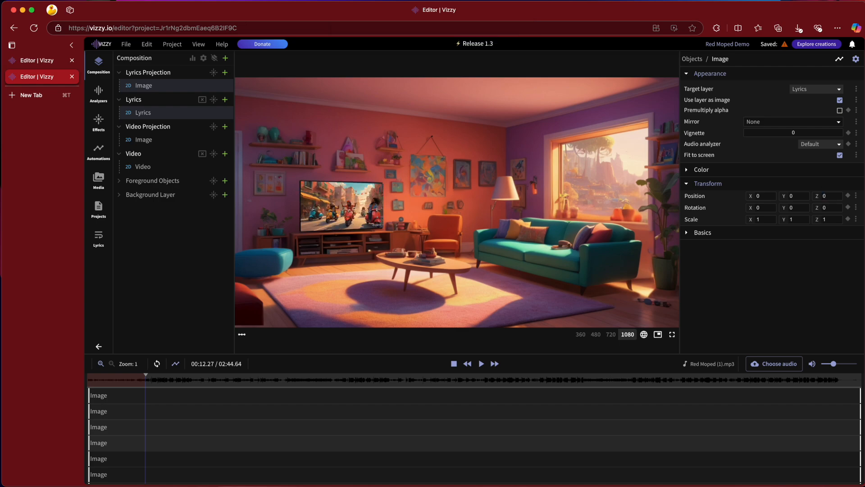
- Examine how the projected images and their layer cameras are placed in the free 3D world view
click(643, 334)
drag(482, 237, 502, 242)
drag(486, 208, 428, 203)
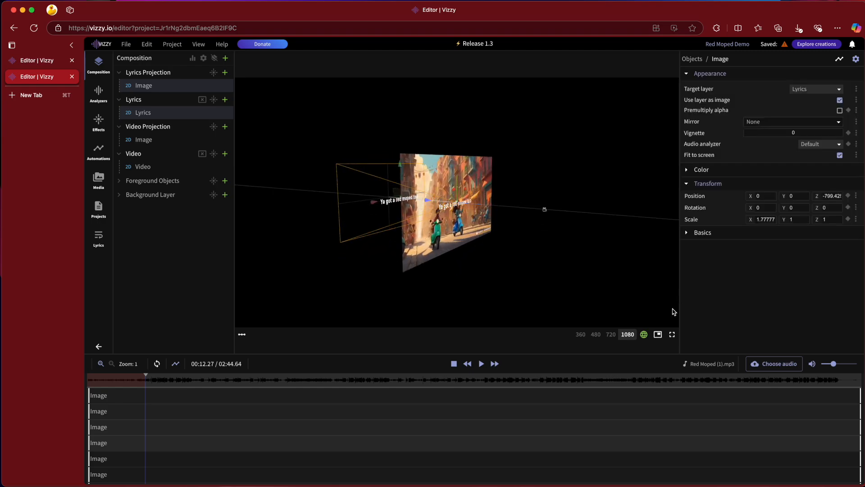
click(644, 334)
click(644, 336)
drag(456, 244, 506, 284)
click(451, 236)
drag(525, 255, 508, 251)
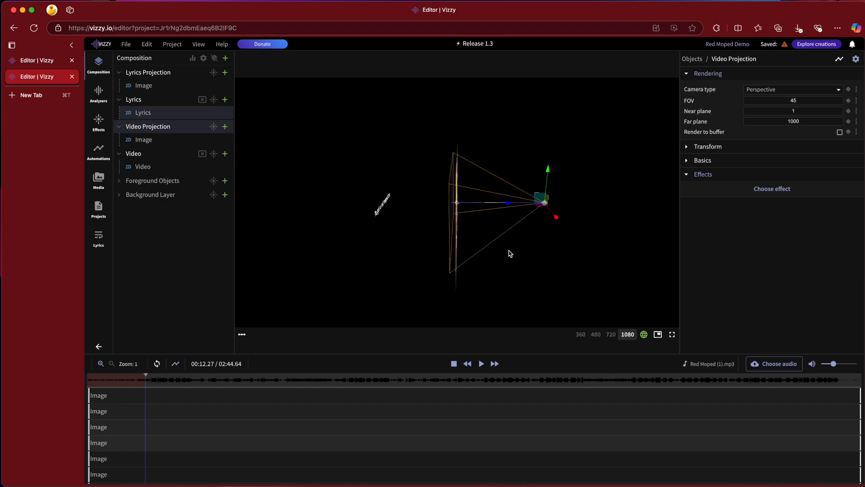
- Shift the Lyrics Projection layer's camera slightly along Z toward its lyrics image and return to the normal camera view
click(167, 77)
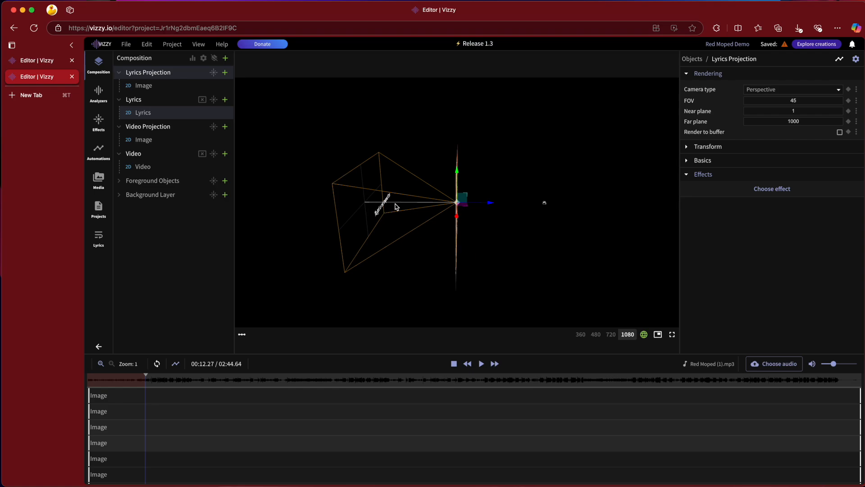
mouse_move(491, 201)
mouse_down()
mouse_move(525, 204)
mouse_move(484, 203)
mouse_up()
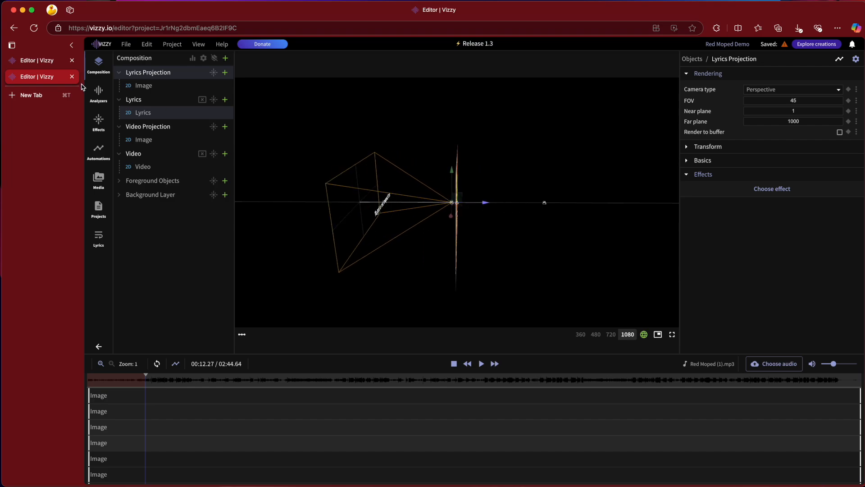
click(150, 87)
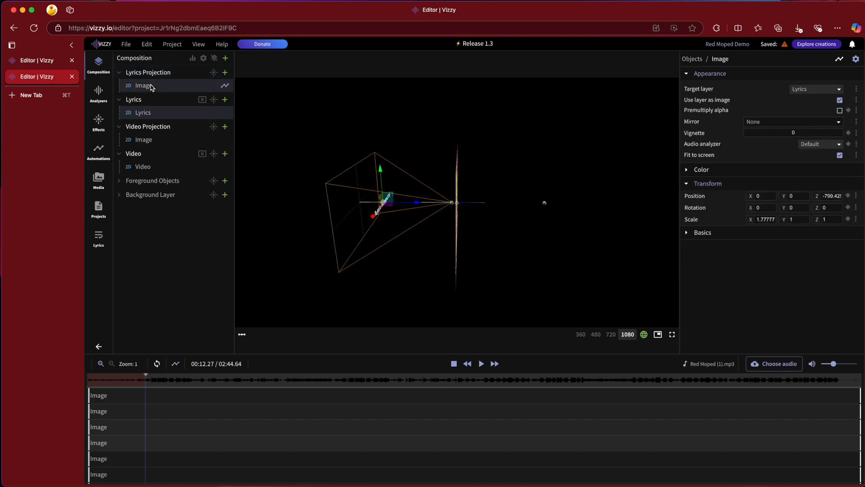
click(643, 334)
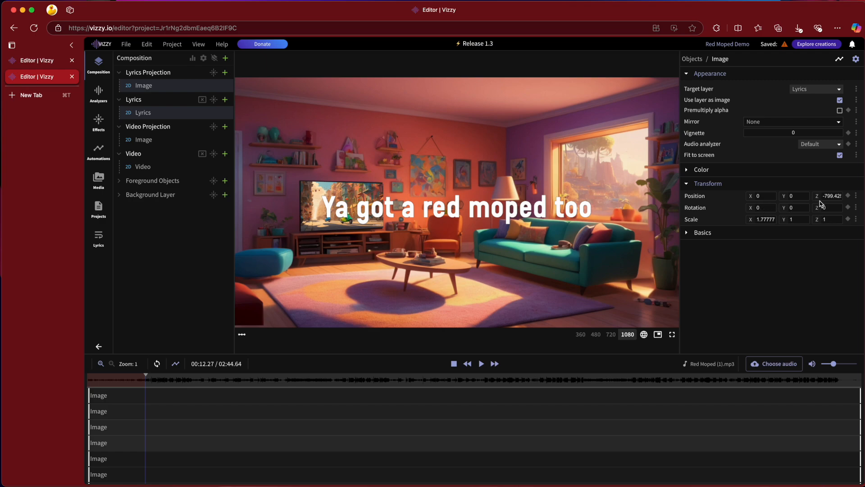
- Set the Lyrics Projection image's Z rotation to 0 and its Y rotation to -42.7
drag(817, 214, 820, 213)
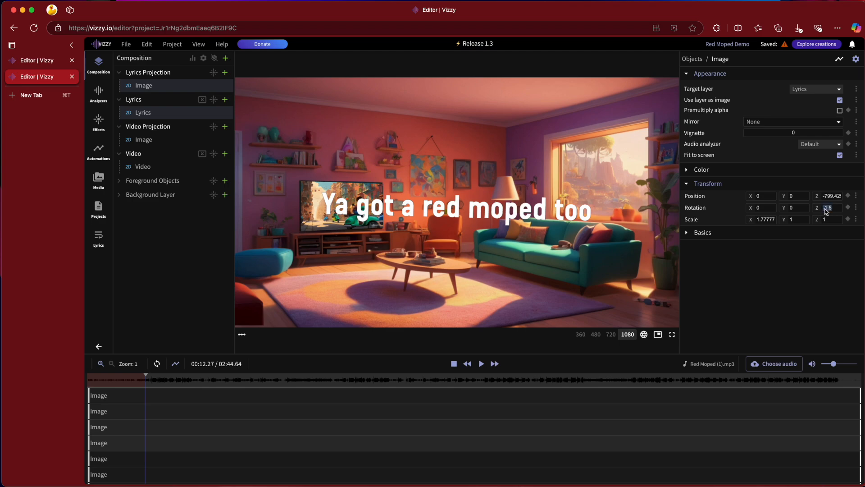
text(0)
mouse_move(787, 210)
mouse_down()
mouse_move(766, 209)
mouse_move(777, 210)
mouse_up()
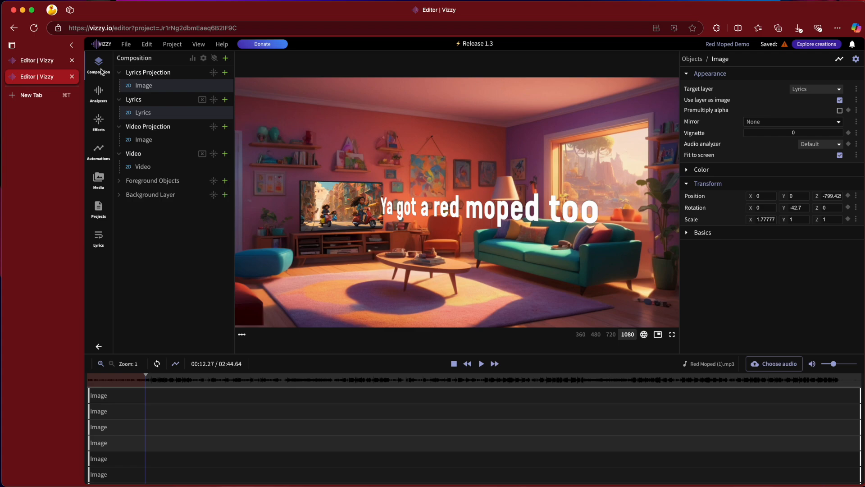
- Show the Lyrics object's bounding box and set its text box height to 171 and width to 303
click(157, 113)
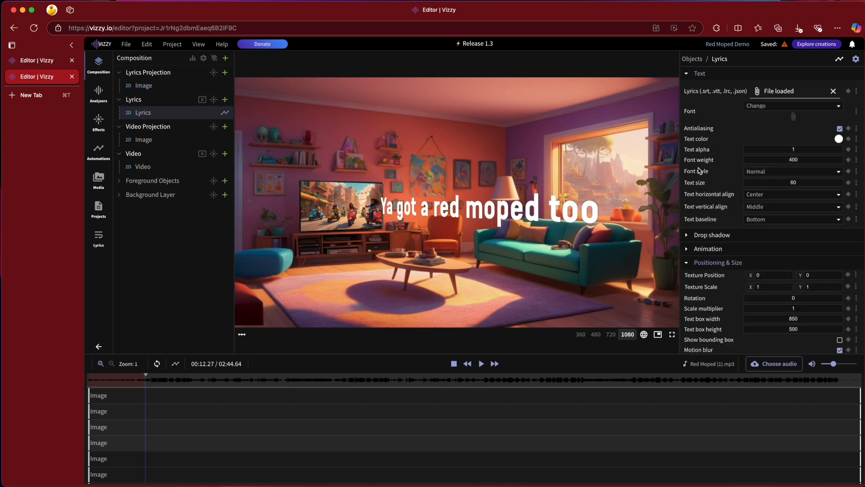
scroll(769, 247, down, 2)
click(840, 291)
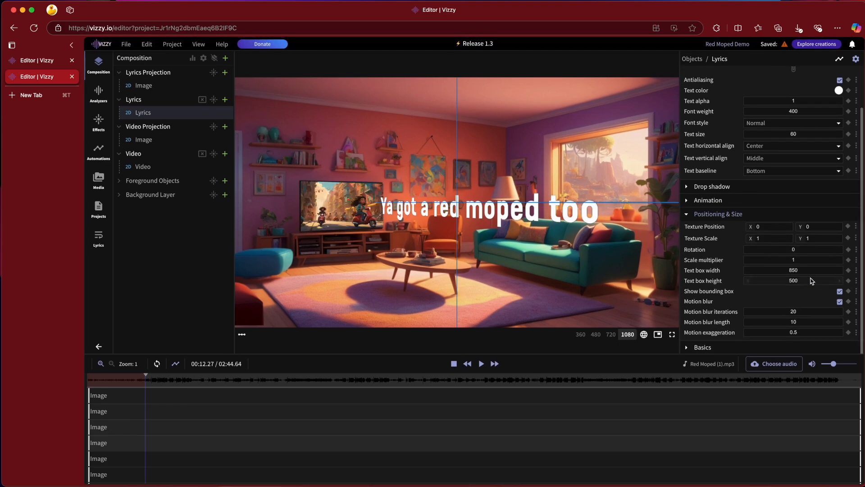
drag(796, 281, 748, 281)
click(794, 282)
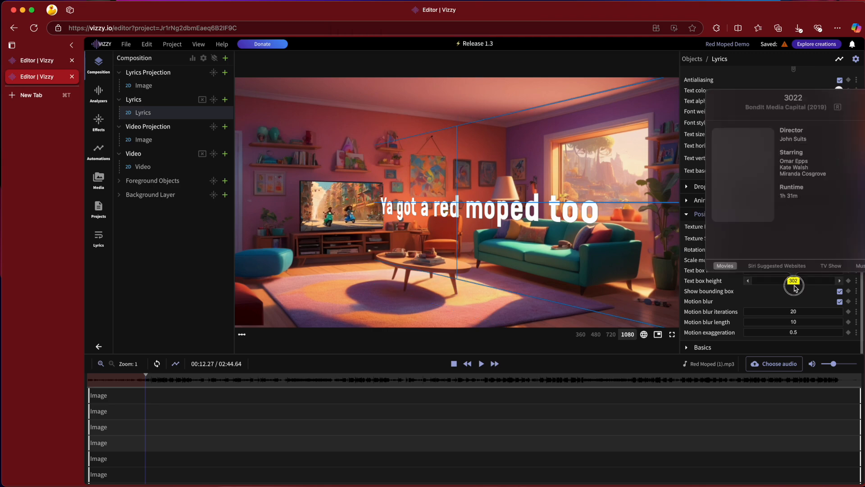
click(779, 293)
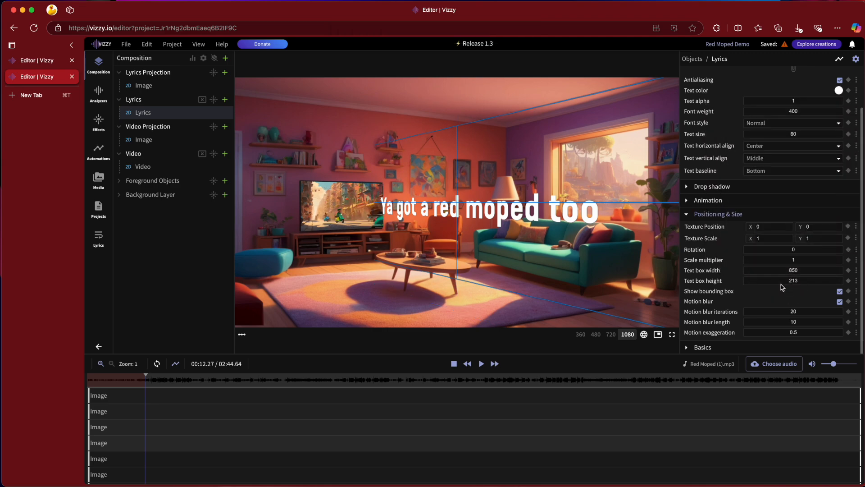
mouse_move(796, 281)
mouse_down()
mouse_move(777, 282)
mouse_move(795, 280)
mouse_move(786, 271)
mouse_move(795, 272)
mouse_move(772, 270)
mouse_move(794, 273)
mouse_up()
click(795, 271)
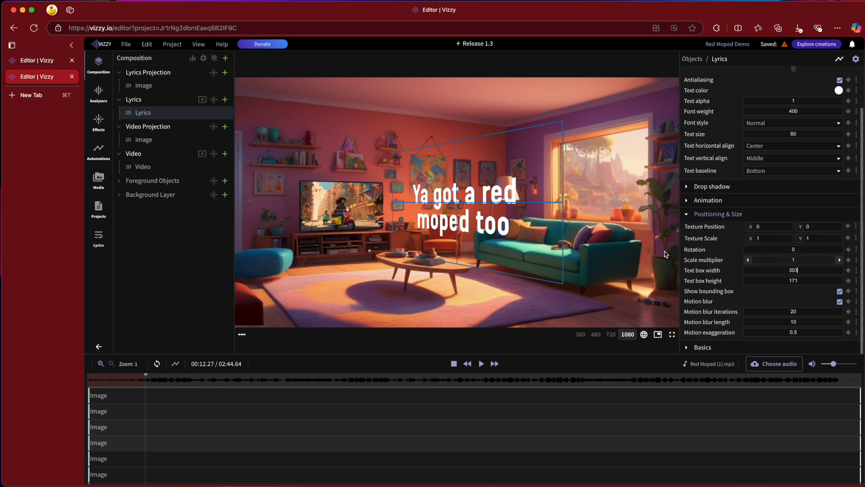
- Try a different X position for the Lyrics Projection image and reset the value to 0
click(161, 87)
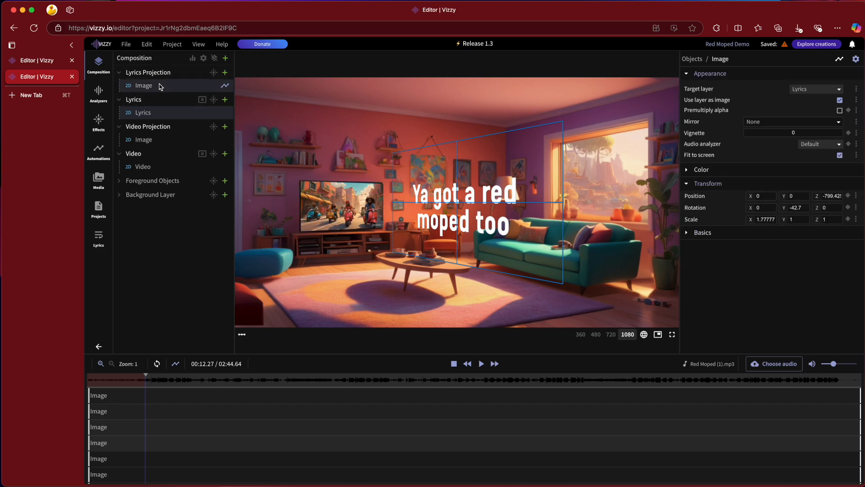
mouse_move(752, 200)
mouse_down()
mouse_move(739, 200)
mouse_move(752, 200)
mouse_up()
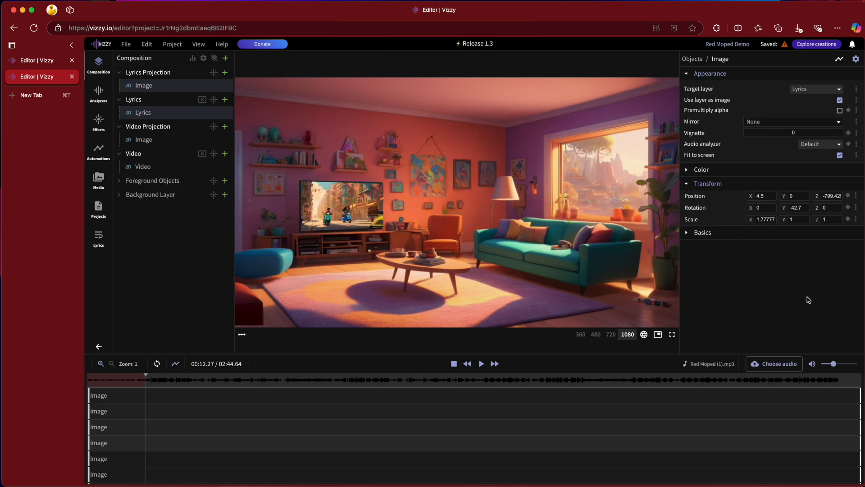
text(0)
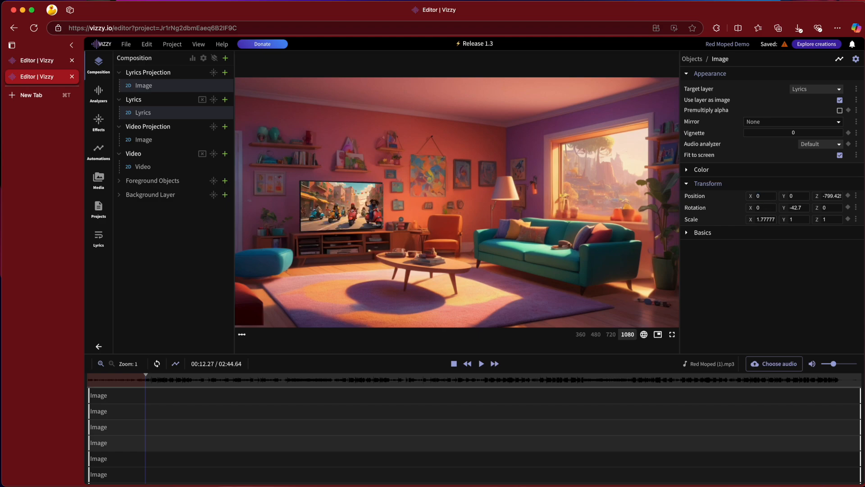
- Move the Lyrics Projection layer's camera back along Z, away from its lyrics image, in the 3D view and return to the normal view
click(643, 334)
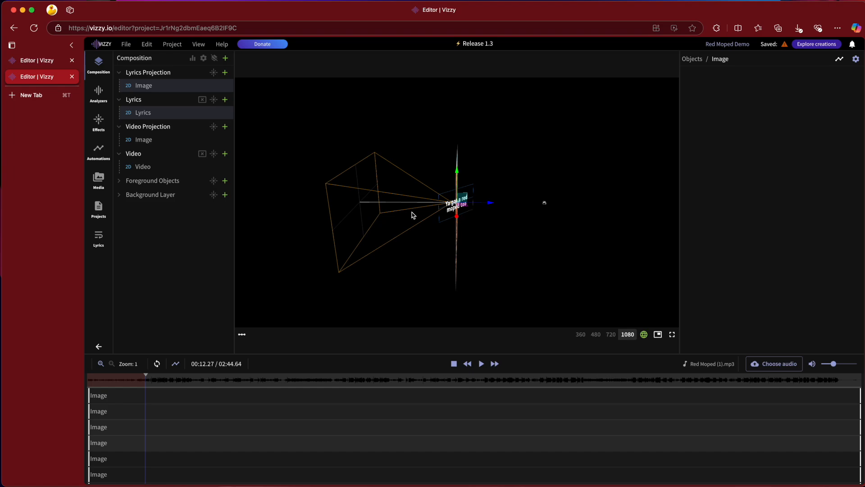
click(165, 73)
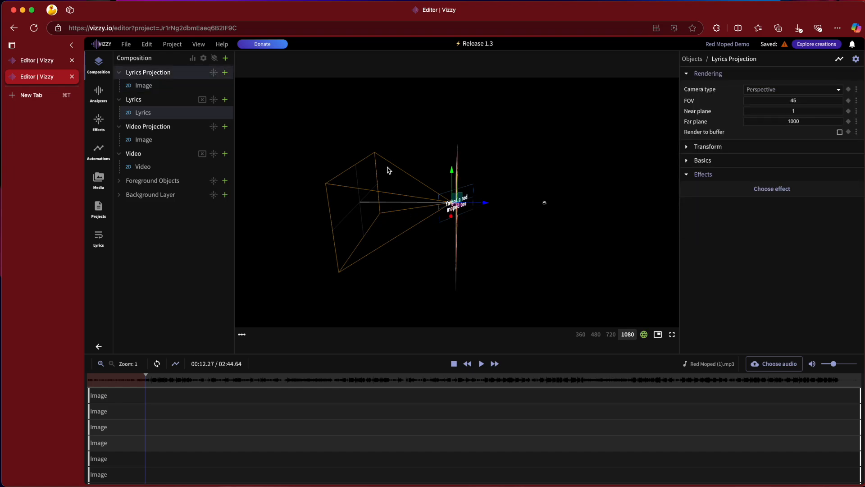
drag(486, 205, 552, 207)
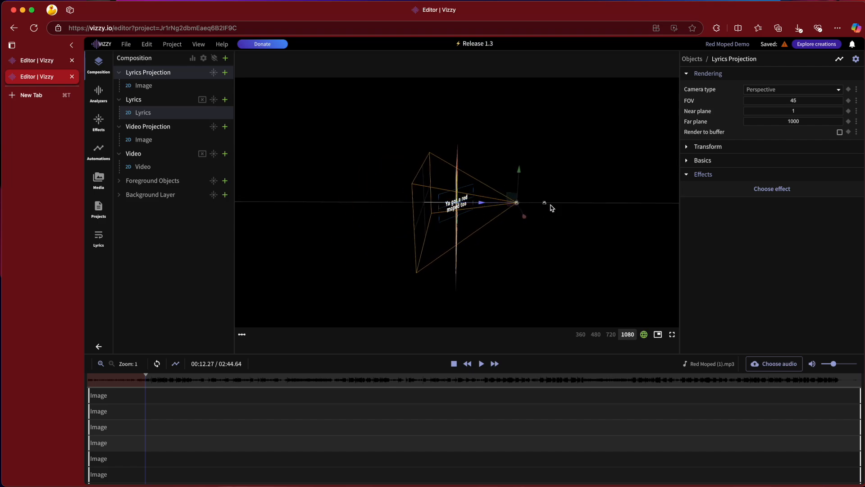
click(644, 335)
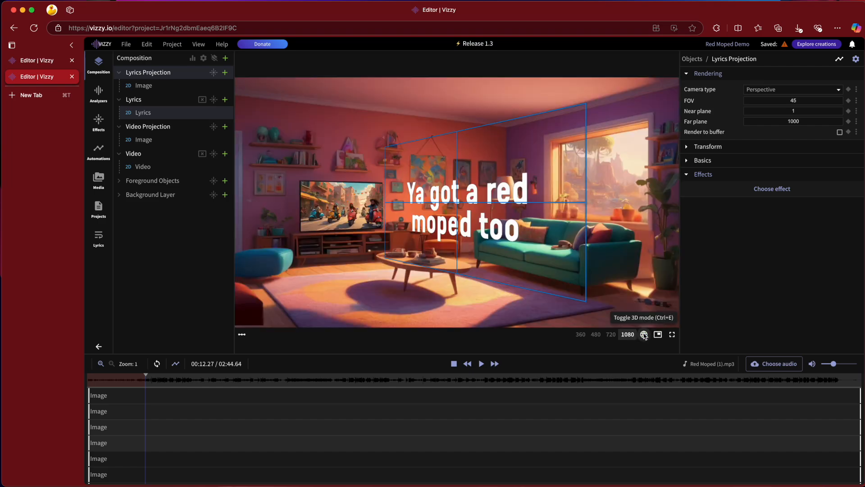
- Shift the Lyrics Projection image along X and set its Y position to 70.5, placing the lyrics over the room's window
click(149, 87)
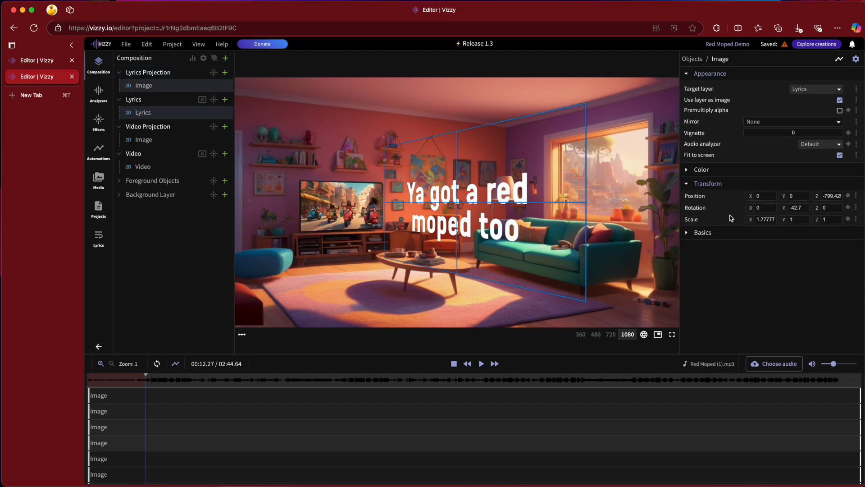
mouse_move(755, 199)
mouse_down()
mouse_move(802, 199)
mouse_move(740, 198)
mouse_move(750, 199)
mouse_up()
click(151, 139)
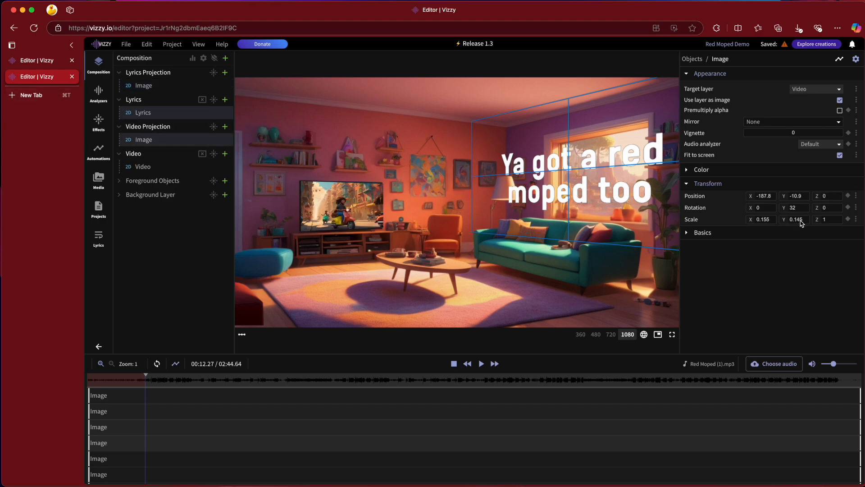
- Narrow the Lyrics object's text box to a width of 193 and a height of 113
click(158, 116)
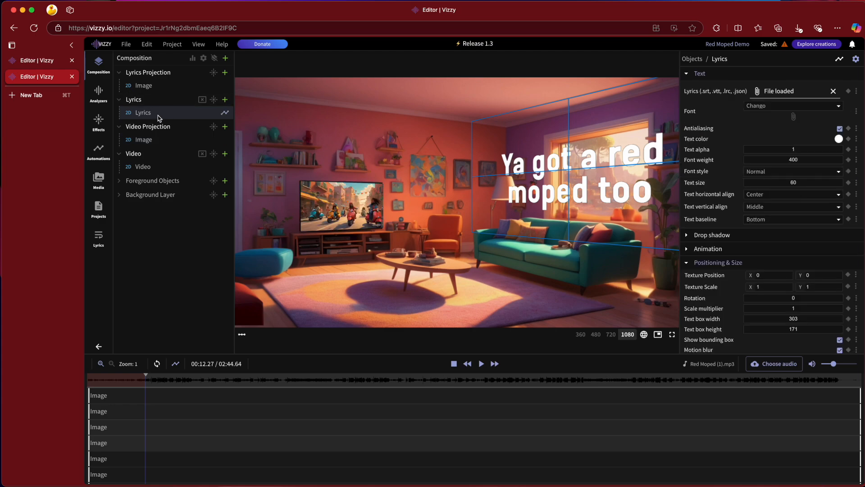
scroll(766, 270, down, 2)
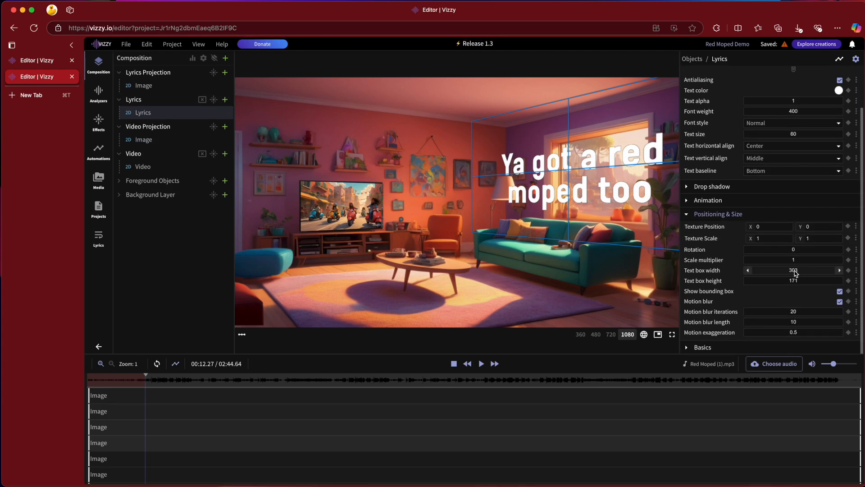
drag(793, 270, 743, 270)
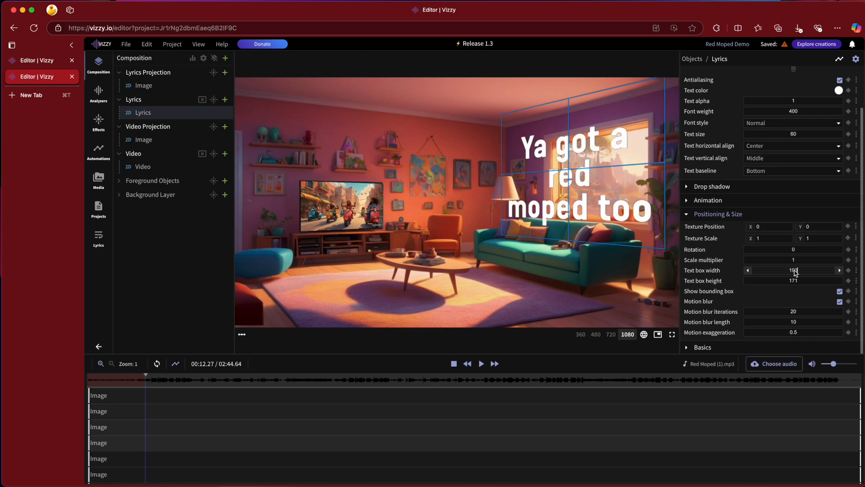
mouse_move(797, 281)
mouse_down()
mouse_move(776, 280)
mouse_move(795, 280)
mouse_up()
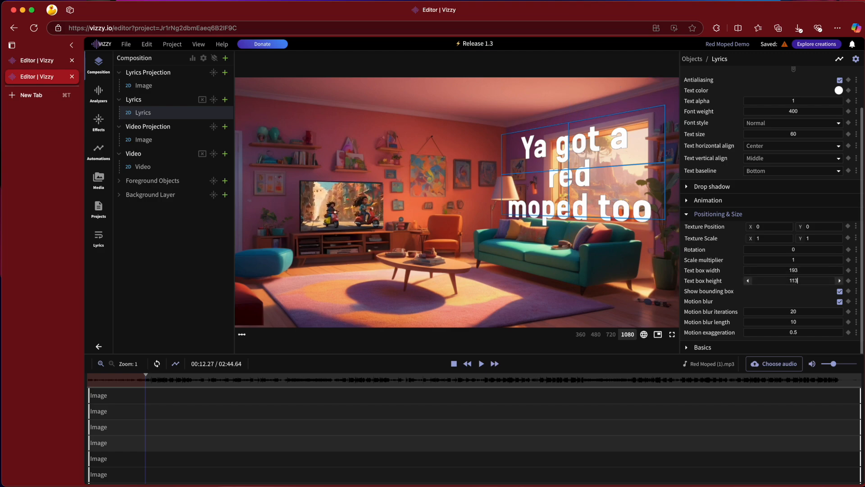
- Fine-tune the Lyrics Projection image's position to X 144.4 and Y 87.6
click(152, 86)
drag(752, 198, 761, 198)
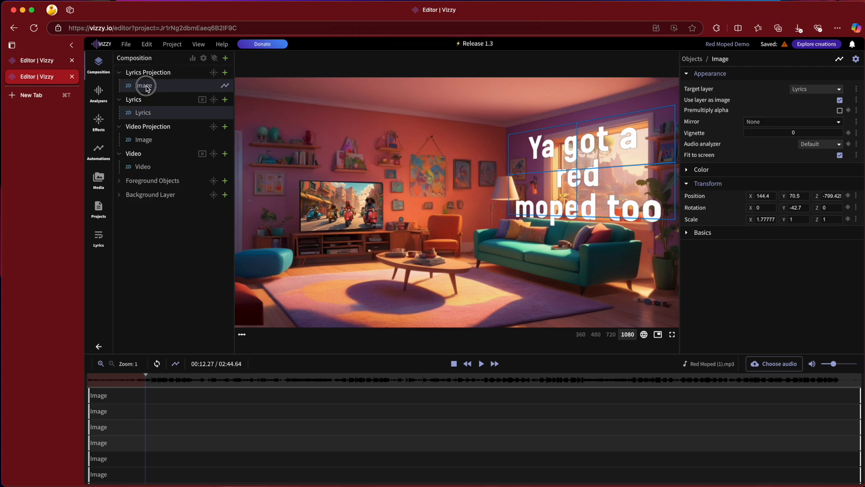
click(143, 112)
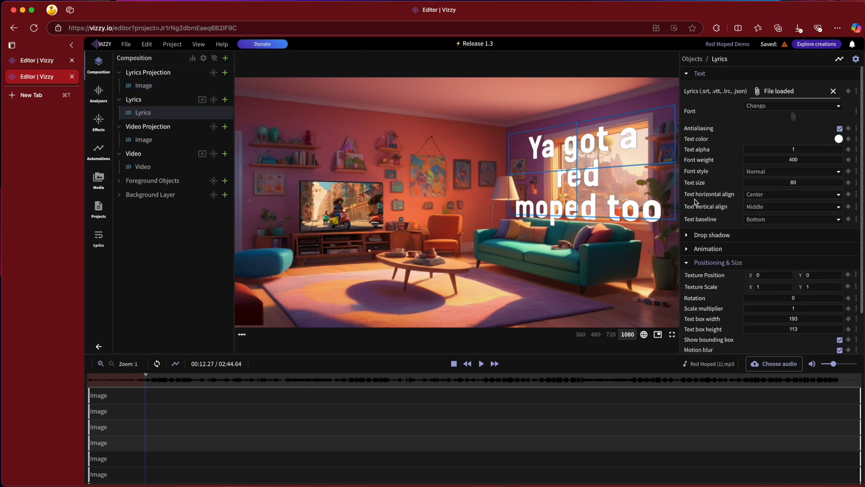
click(159, 86)
drag(794, 201, 803, 193)
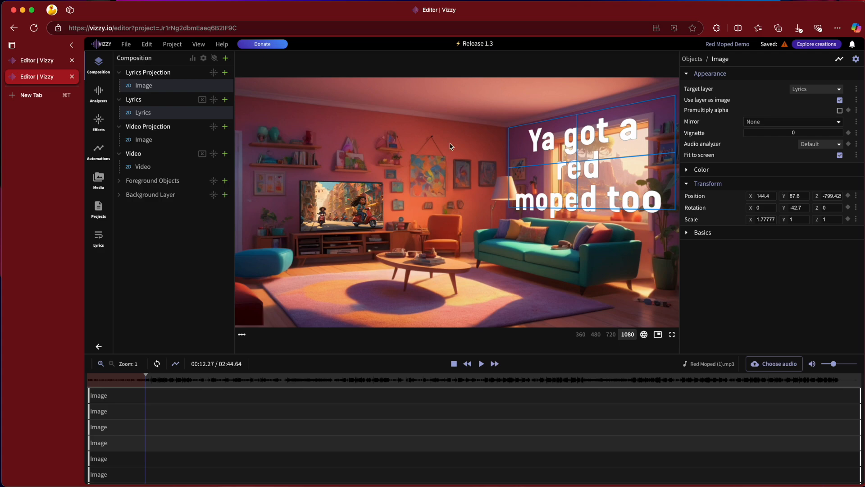
- Enable a drop shadow on the Lyrics object with shadow offset X 1.7 and shadow blur 0.8
click(154, 113)
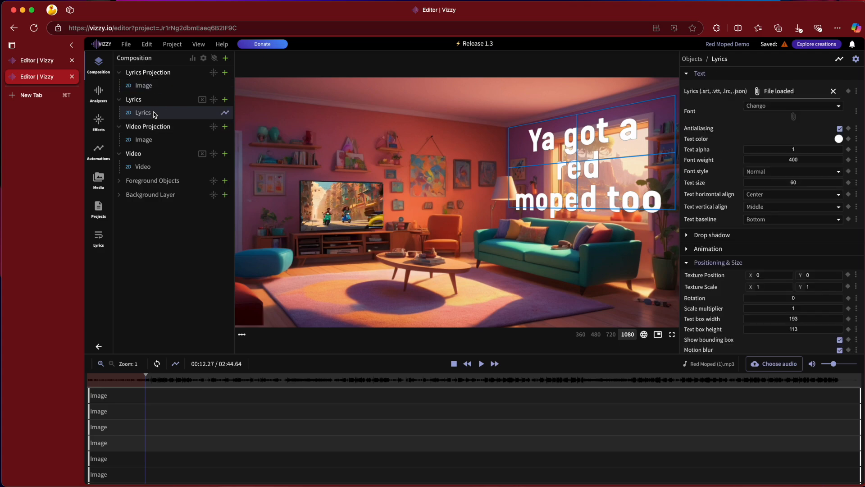
click(690, 235)
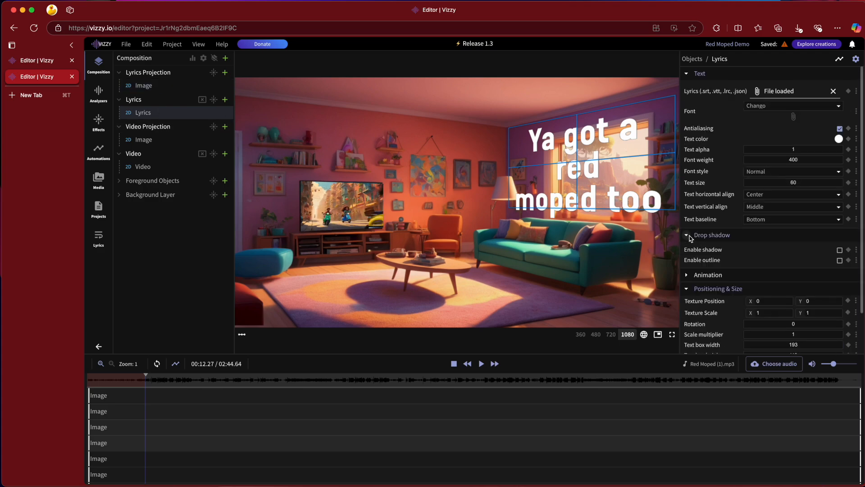
click(840, 251)
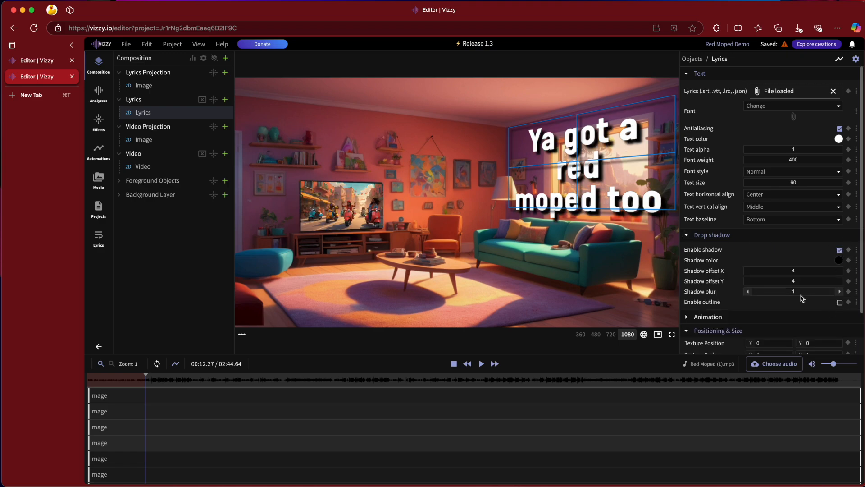
drag(803, 298, 816, 298)
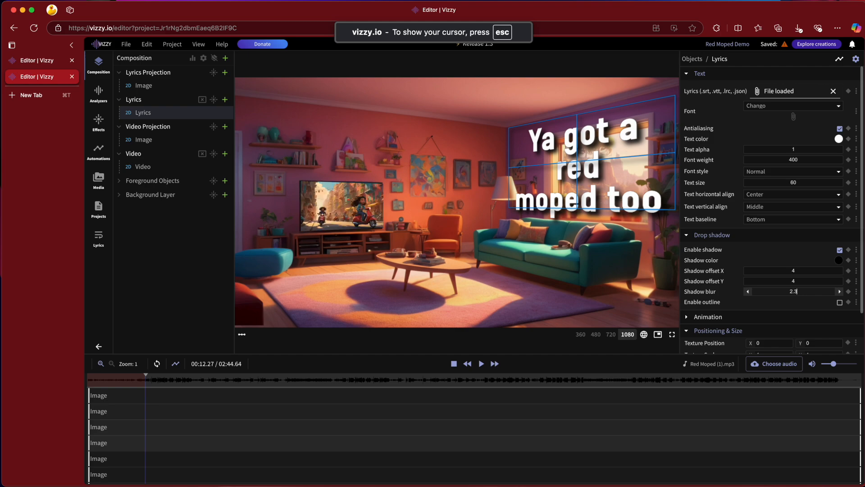
drag(803, 295, 797, 272)
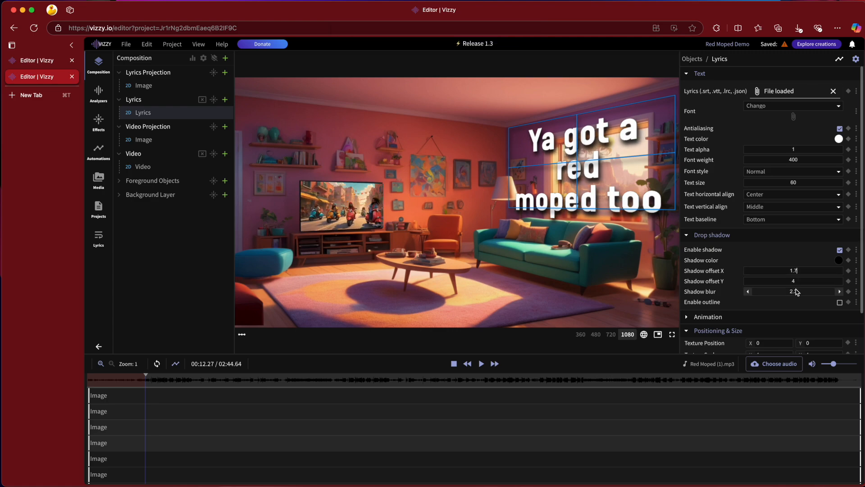
mouse_move(797, 291)
mouse_down()
mouse_move(785, 292)
mouse_move(796, 292)
mouse_up()
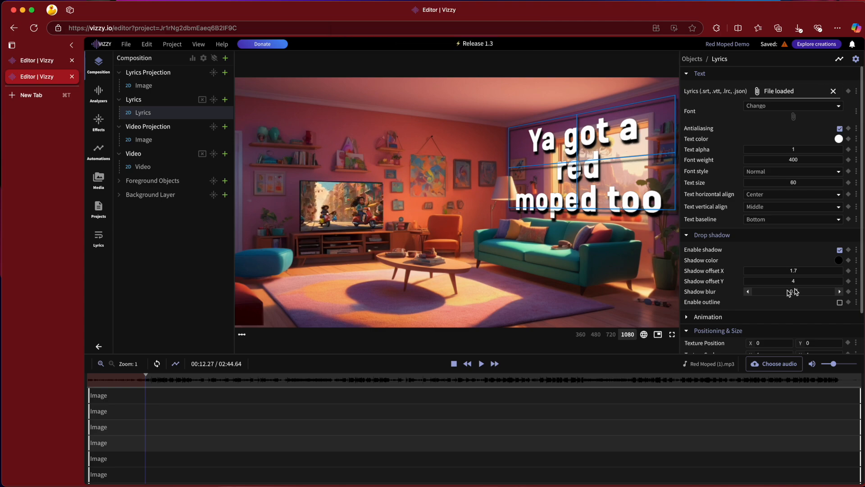
- Hide the Lyrics object's bounding box, play the song to preview the lyrics, and place the playhead at 00:26.65
scroll(746, 282, down, 3)
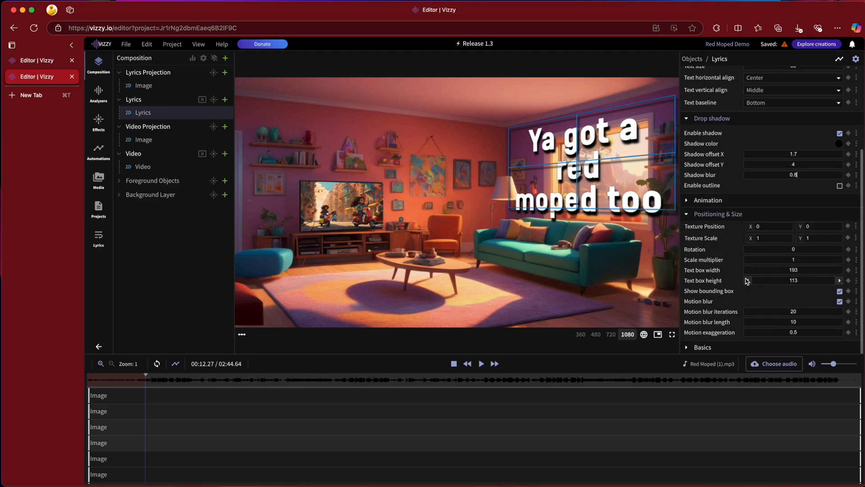
click(840, 291)
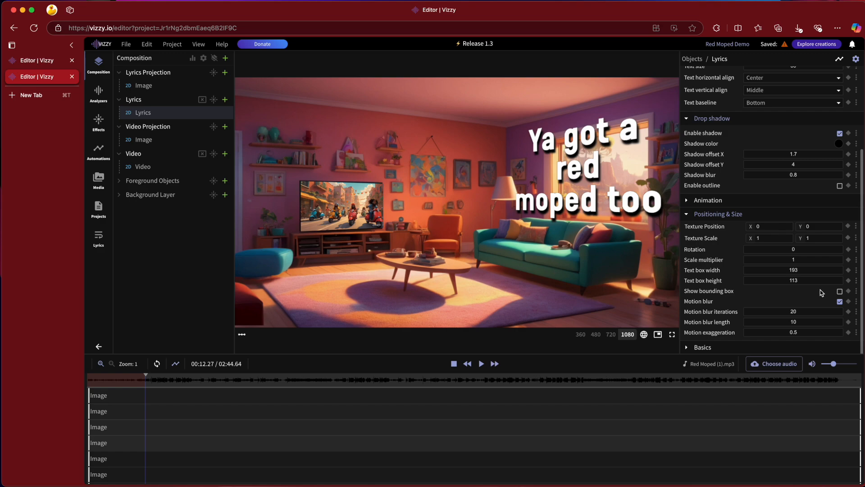
click(481, 365)
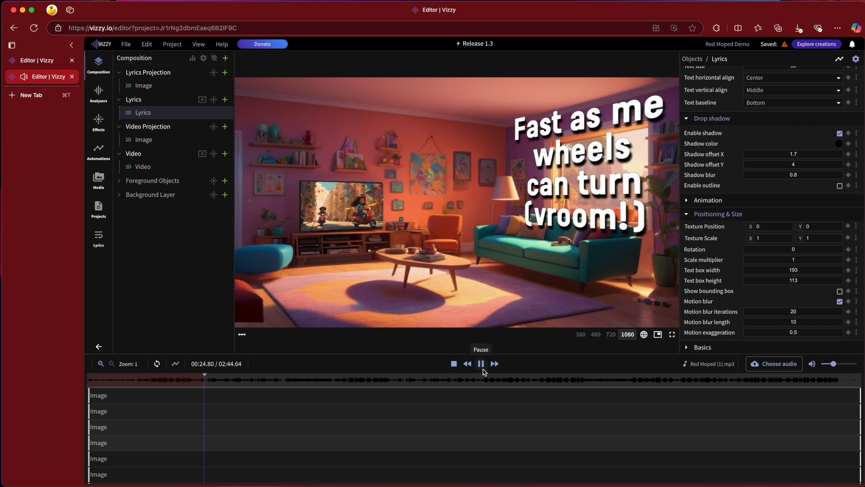
click(484, 369)
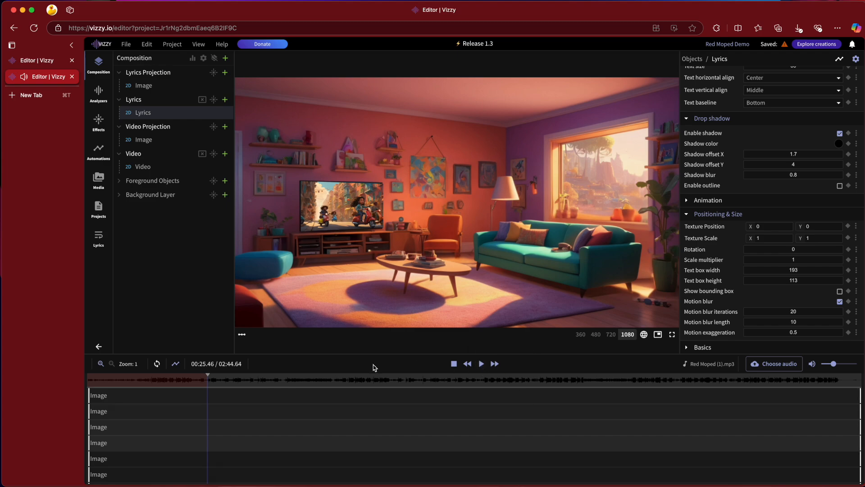
click(213, 380)
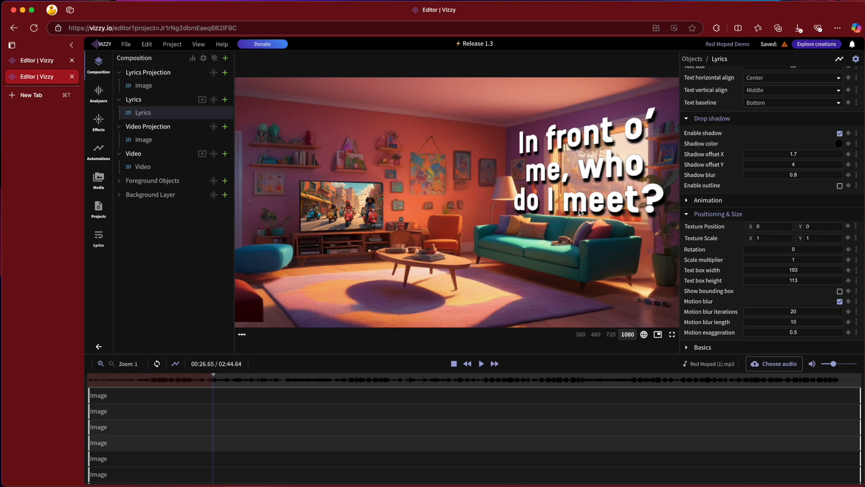
- Add a new layer to the composition and name it Logo
scroll(727, 169, up, 3)
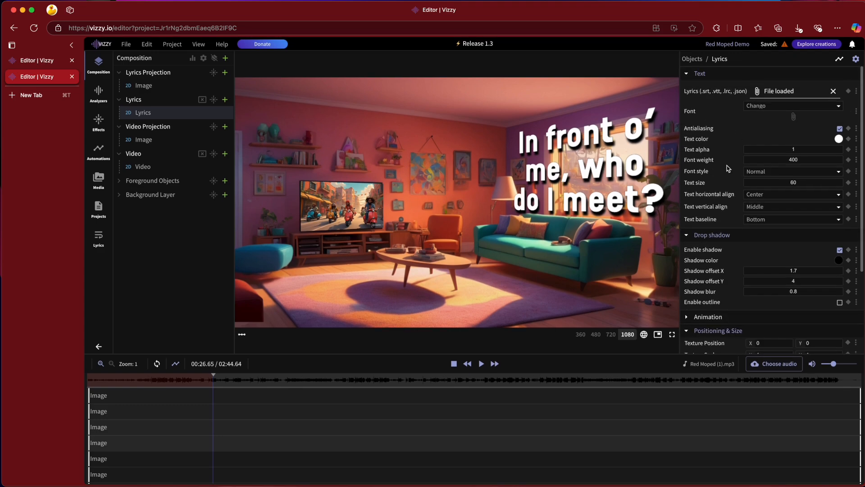
mouse_move(734, 175)
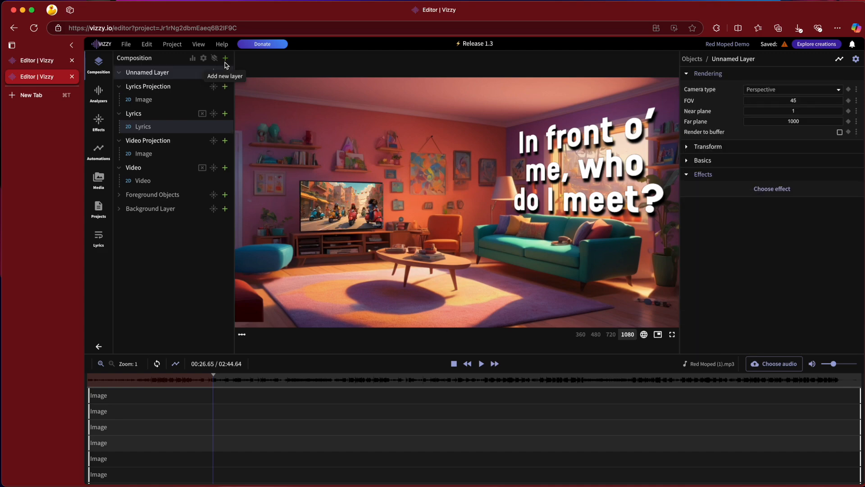
right_click(164, 73)
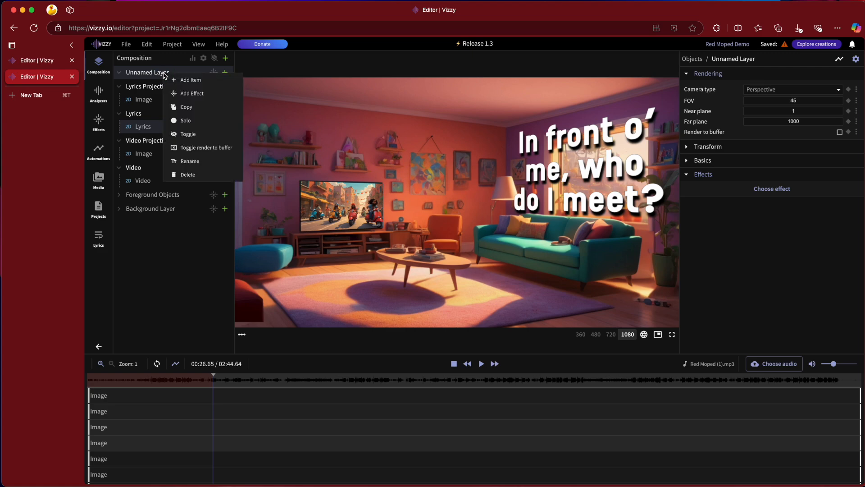
click(197, 161)
text(Logo)
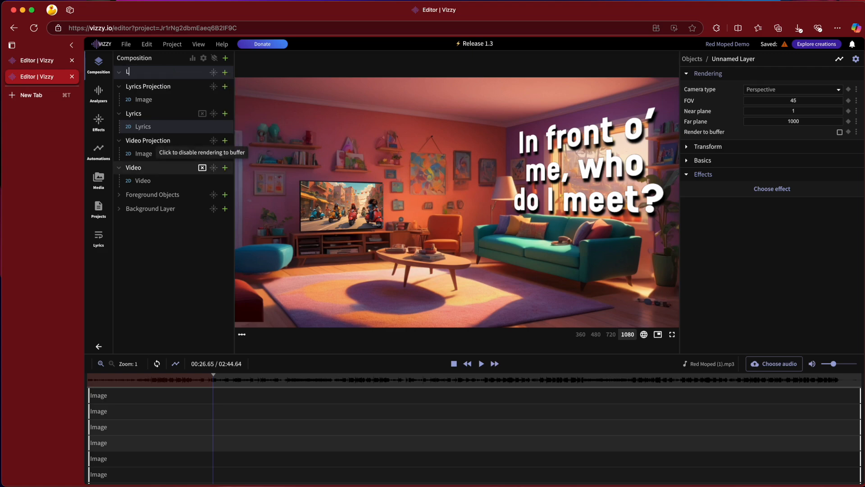
key(Return)
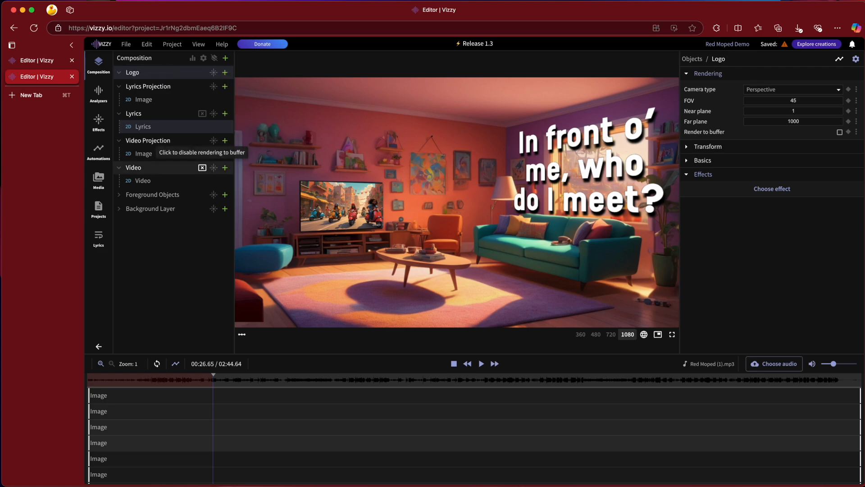
- Add another layer above the Logo layer and name it Logo Projection
click(225, 59)
right_click(171, 73)
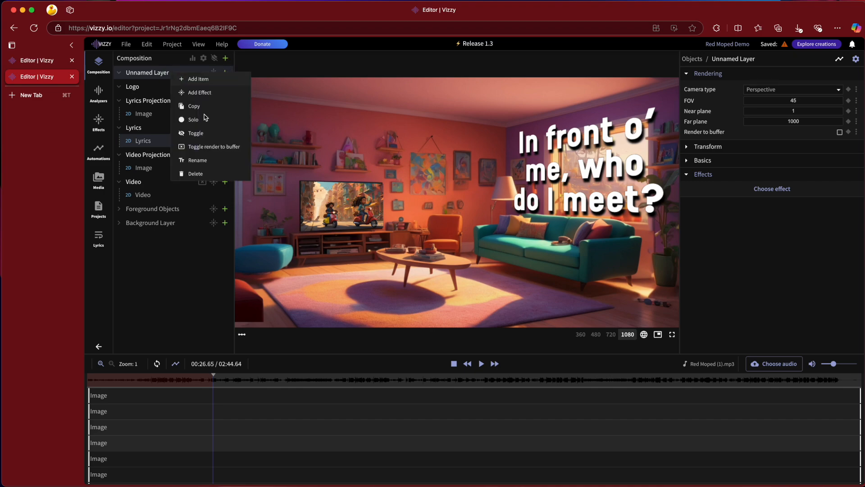
click(211, 161)
text(Logo Projection)
key(Return)
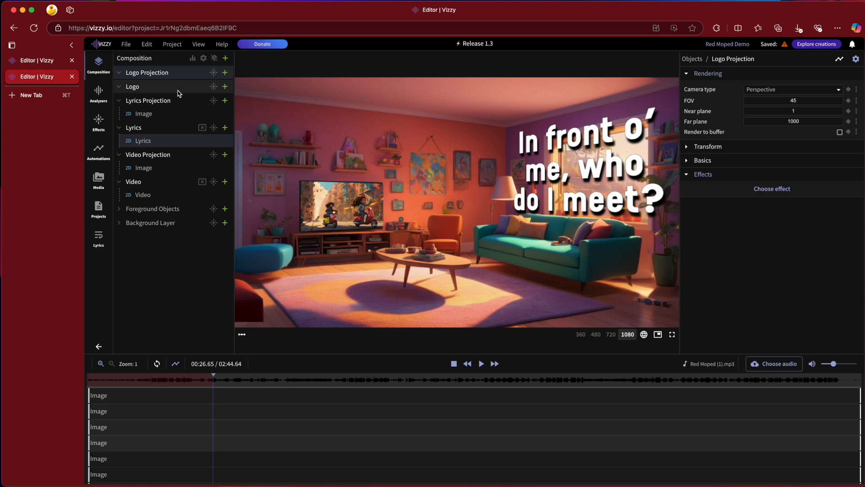
- Add a 3D Model item and a Point Light item to the Logo layer
click(225, 87)
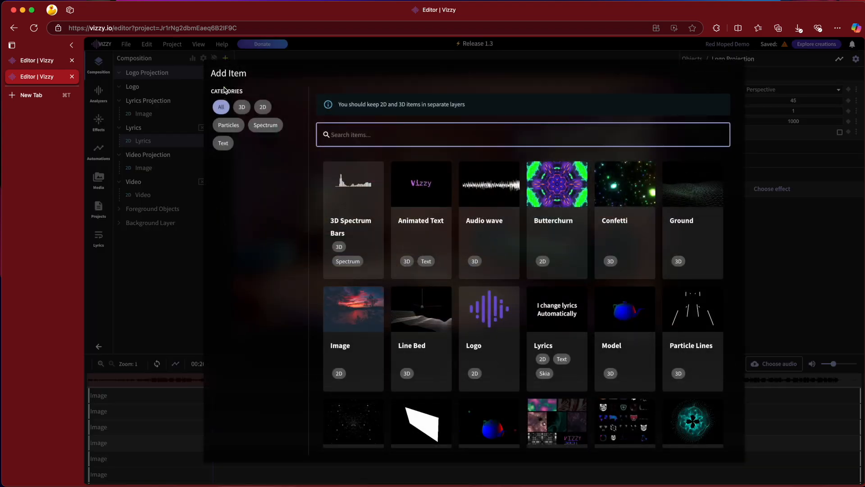
click(621, 312)
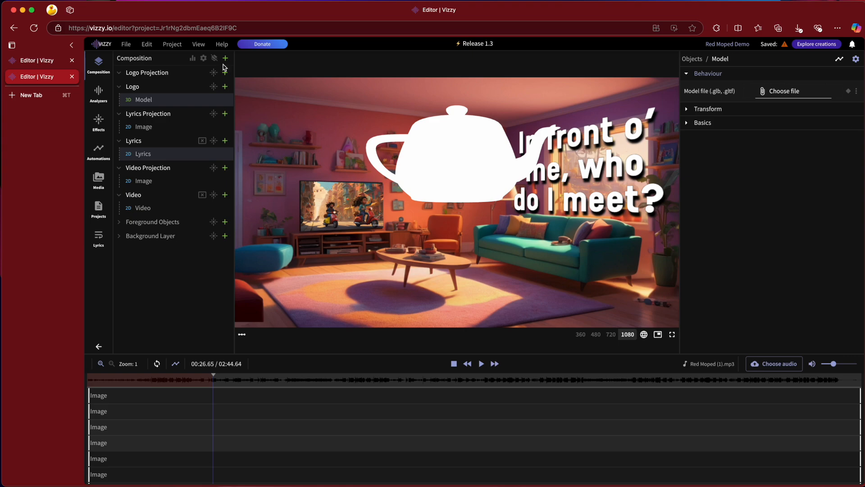
click(224, 86)
scroll(493, 334, down, 3)
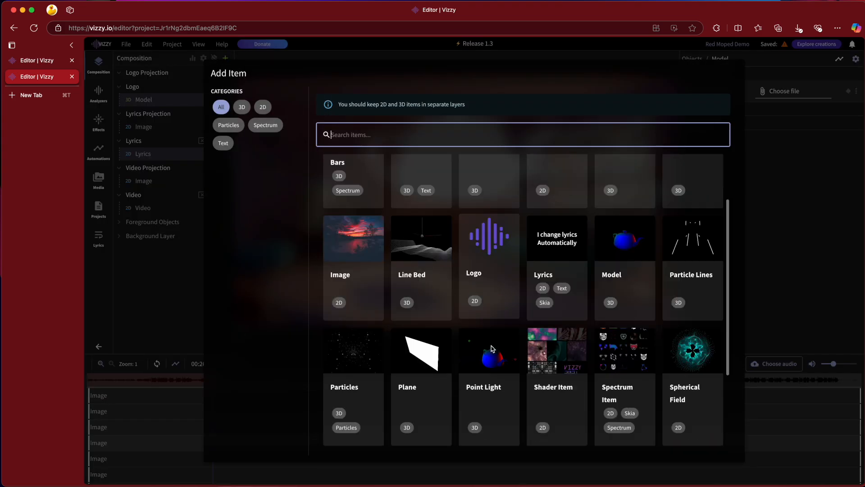
click(493, 320)
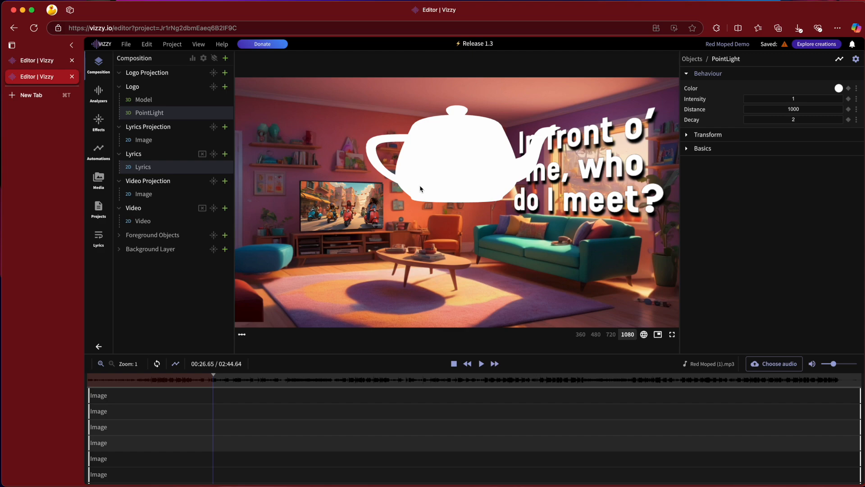
- Load the 3D logo .glb file from the Content Creation folder into the Model, previewing the matching rectangular PNG logo first
click(162, 100)
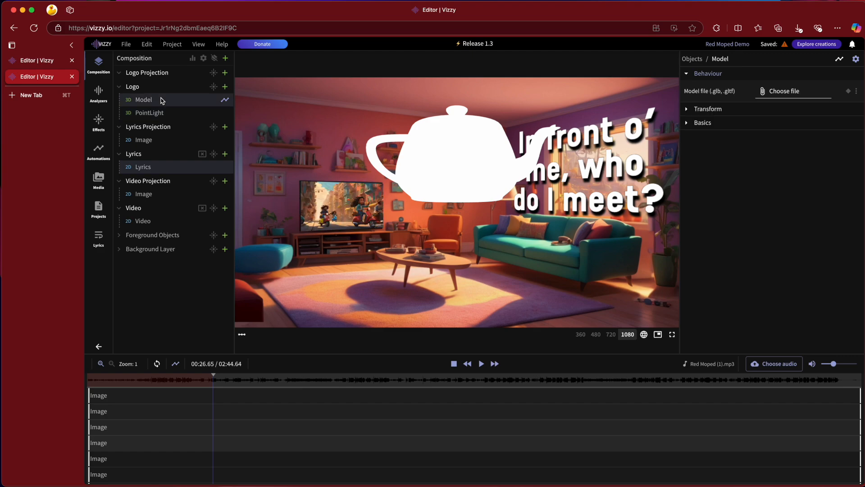
click(765, 92)
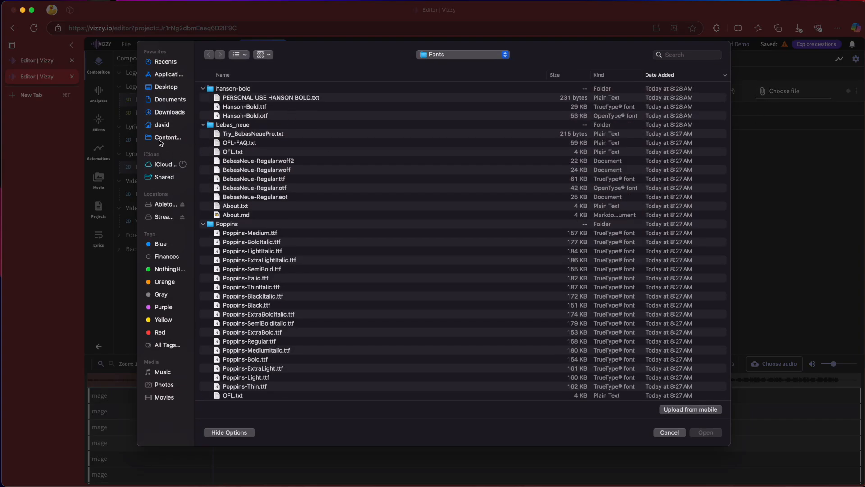
click(203, 89)
click(204, 89)
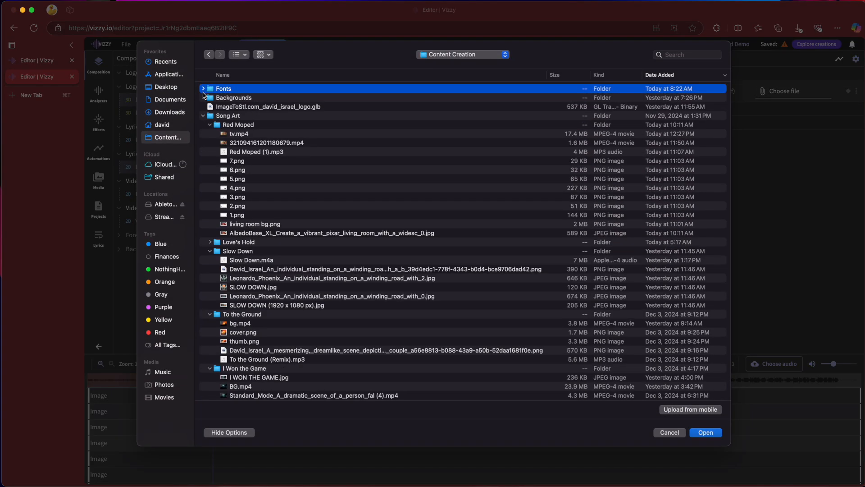
click(203, 116)
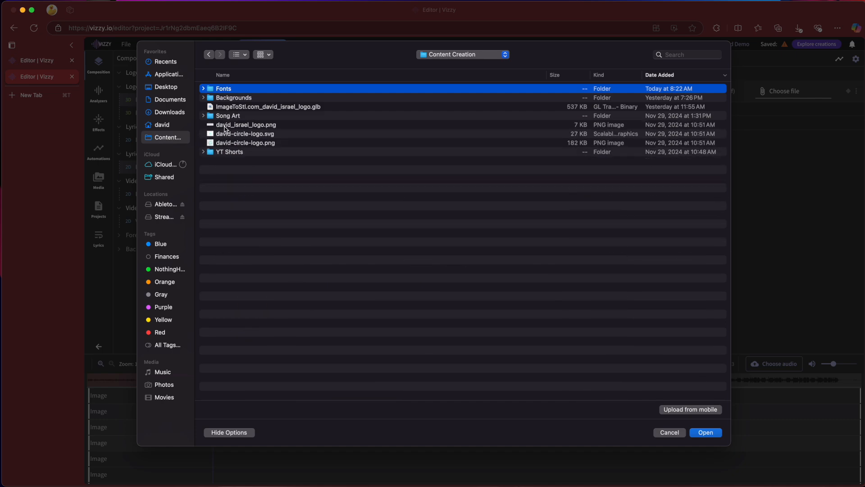
click(233, 107)
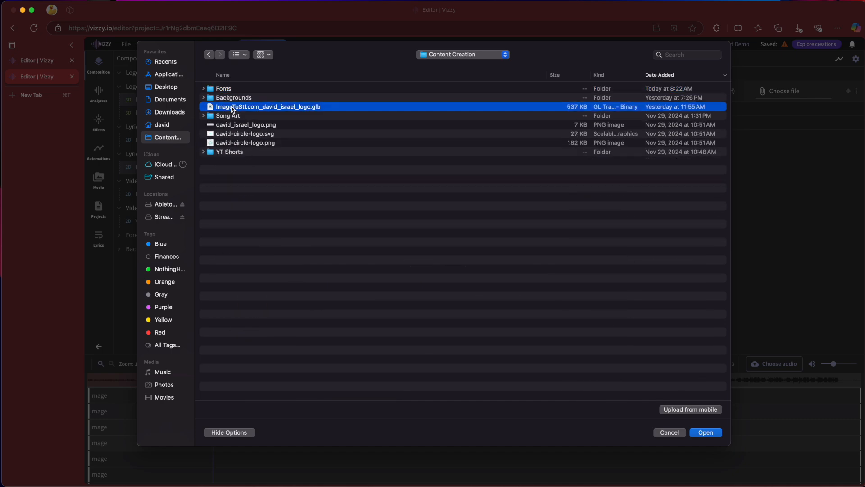
click(260, 125)
key(space)
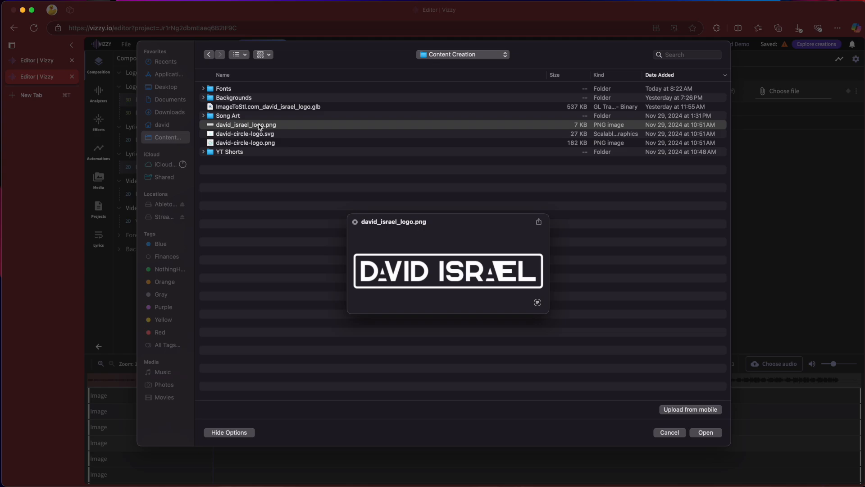
key(space)
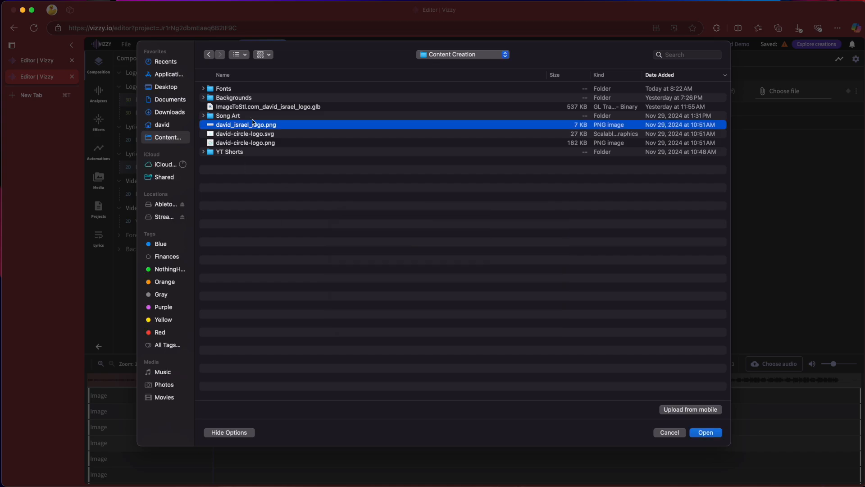
click(237, 109)
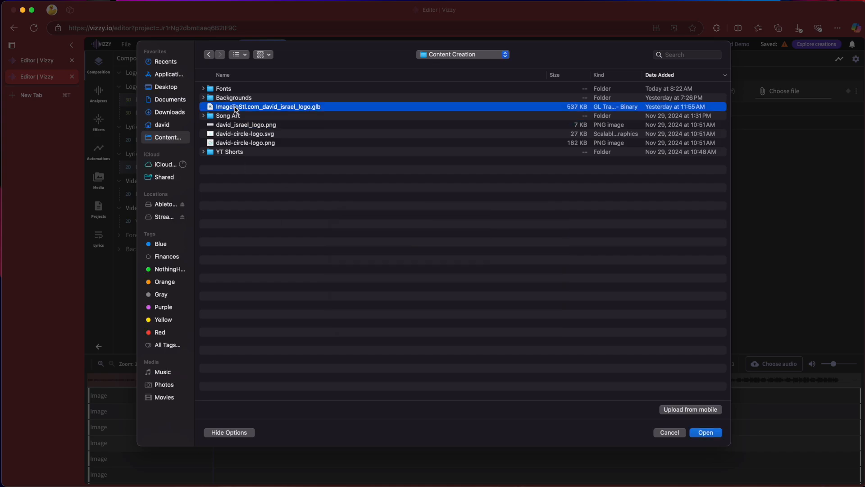
double_click(236, 109)
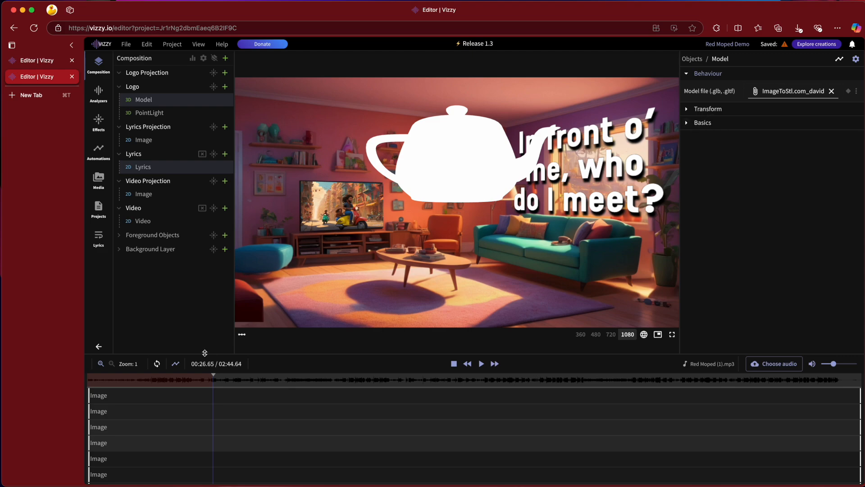
- Examine the loaded logo model in 3D mode, from close up and from a distance, to check its size and placement
click(213, 383)
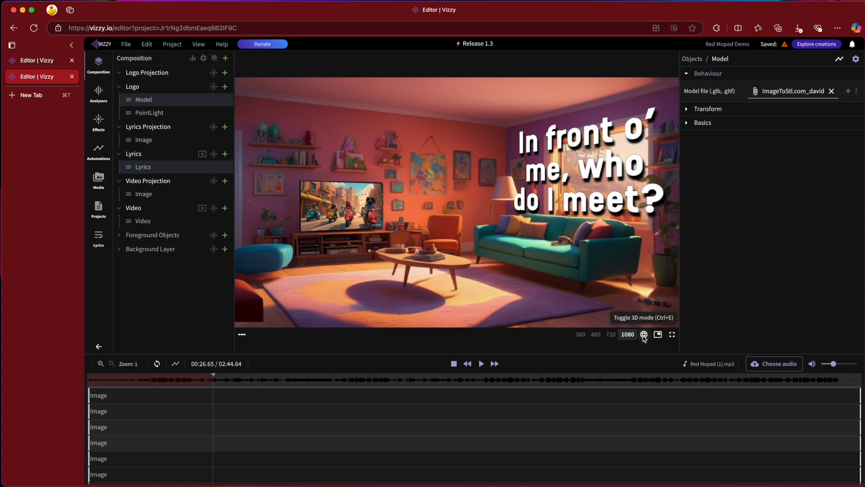
click(691, 109)
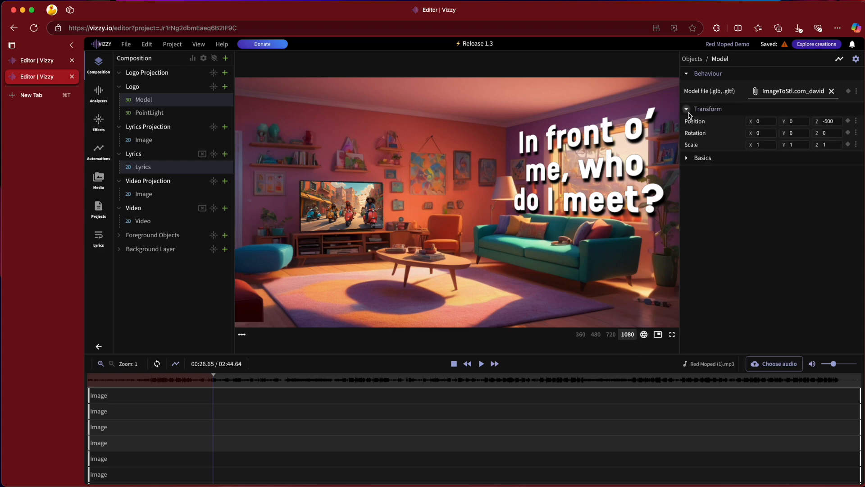
click(644, 335)
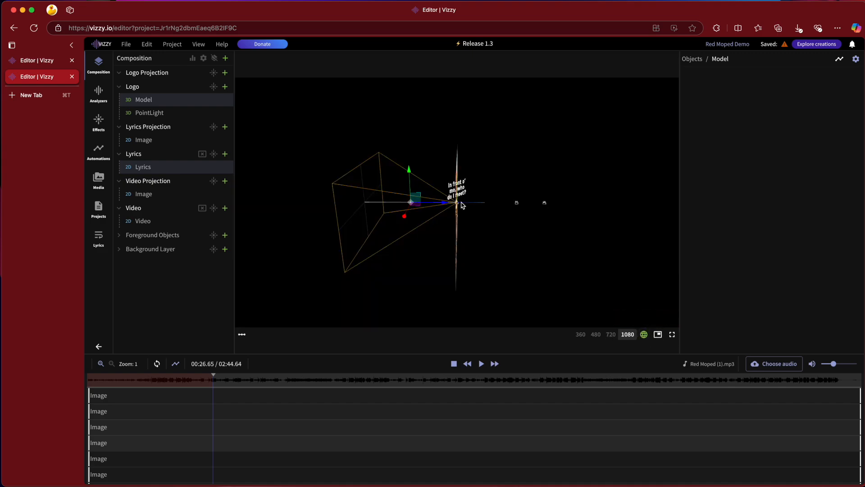
scroll(411, 204, up, 5)
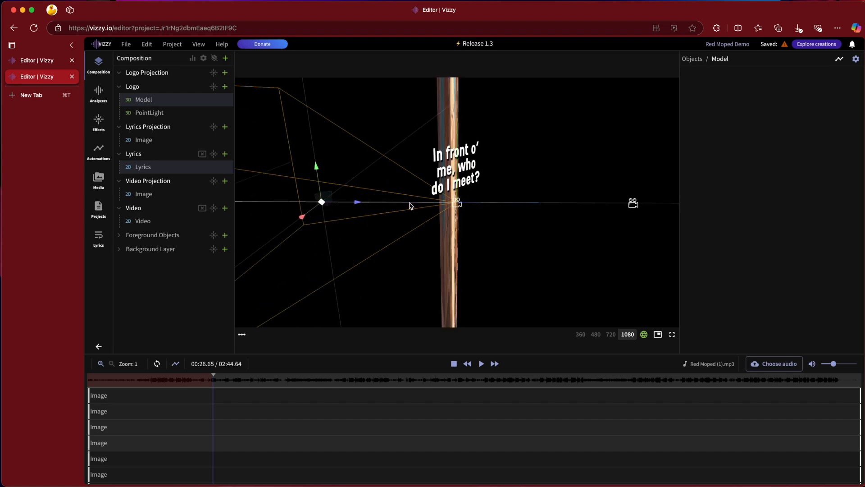
drag(397, 198, 426, 213)
scroll(475, 206, up, 5)
scroll(475, 206, down, 1)
scroll(470, 205, up, 10)
drag(407, 252, 439, 221)
scroll(428, 217, up, 5)
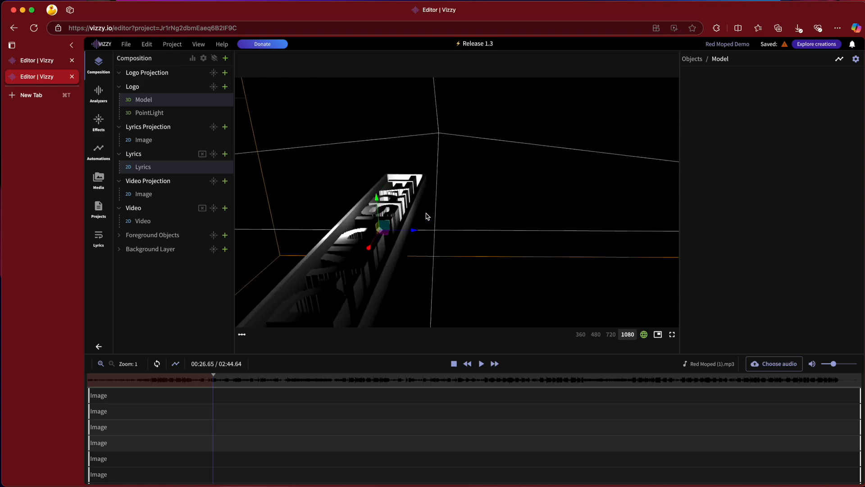
scroll(427, 217, up, 5)
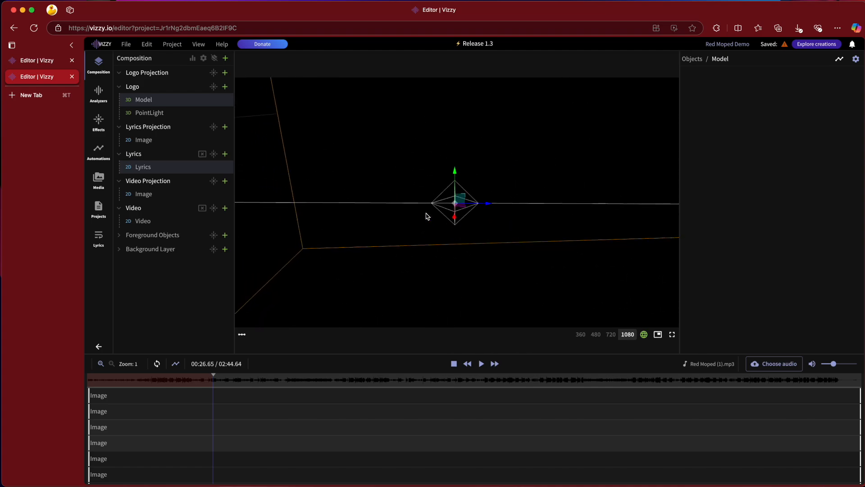
scroll(427, 217, down, 5)
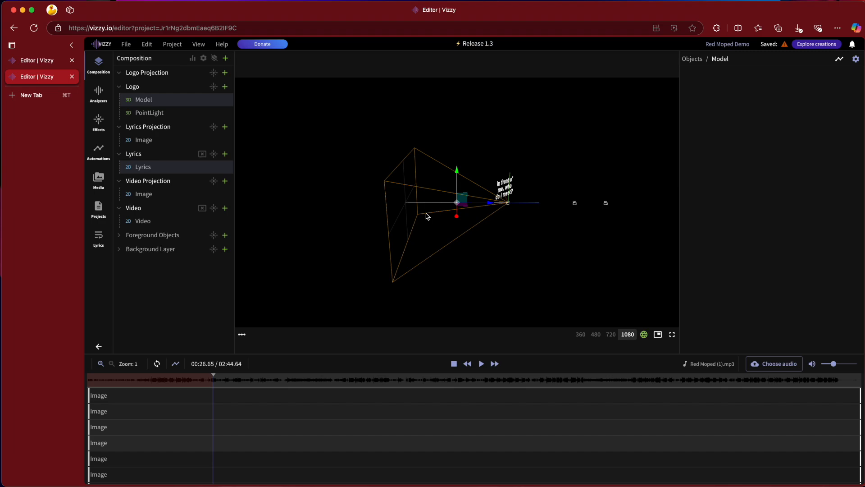
- Set the Model's scale to 10 on X, Y and Z, and return from 3D mode to the normal camera view
click(155, 103)
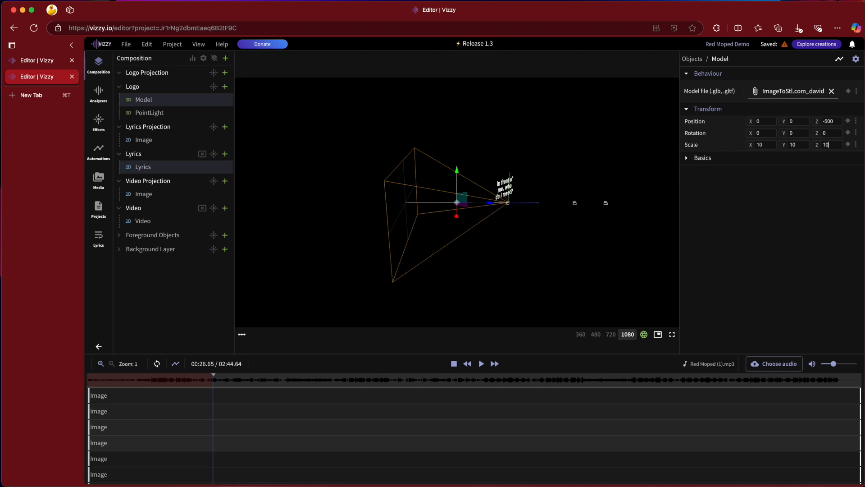
click(469, 216)
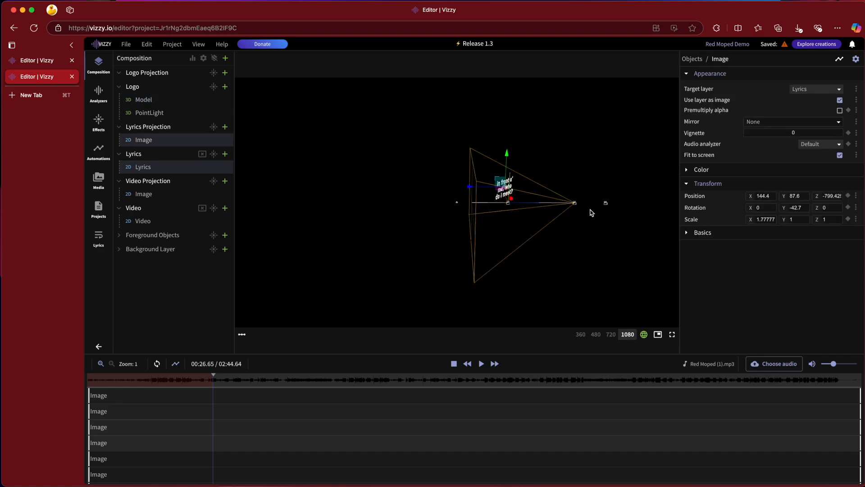
click(153, 101)
click(644, 335)
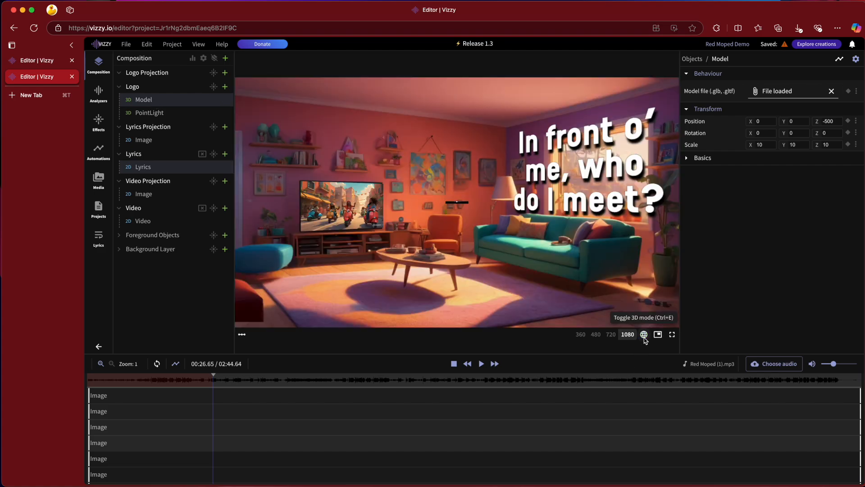
- Examine the scaled logo model and its PointLight in 3D mode, and return to the normal camera view
click(644, 335)
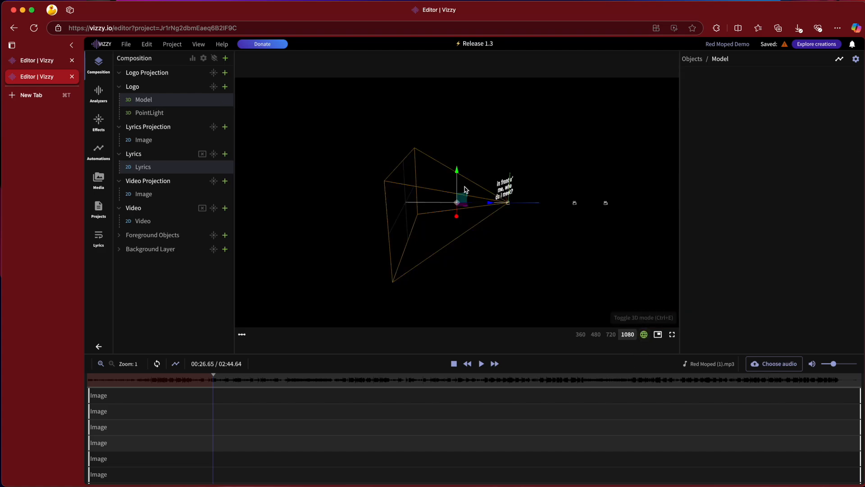
scroll(457, 216, up, 5)
scroll(457, 216, up, 3)
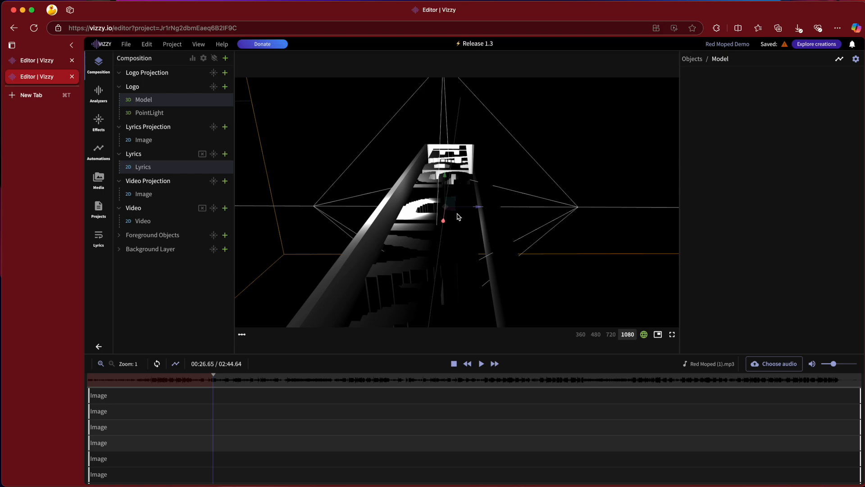
scroll(457, 216, down, 15)
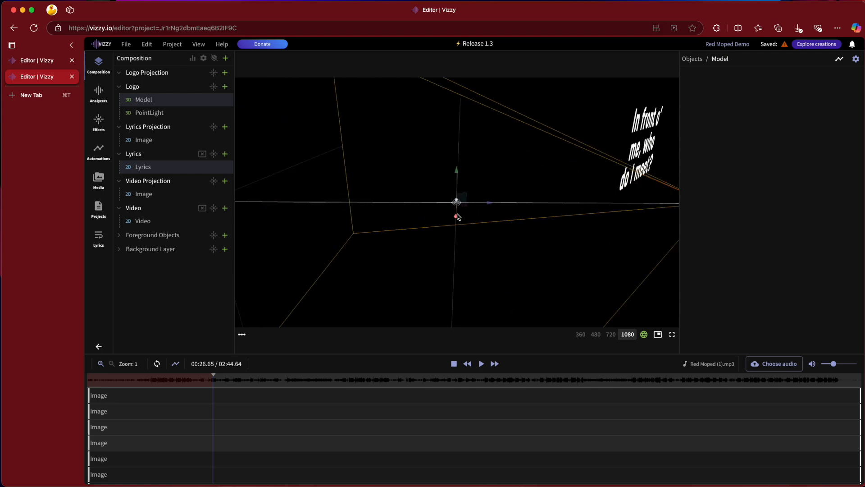
click(162, 86)
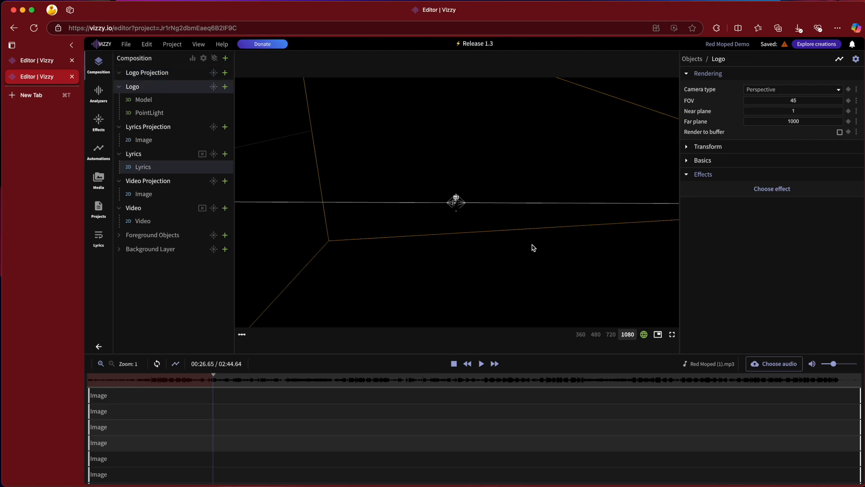
click(159, 110)
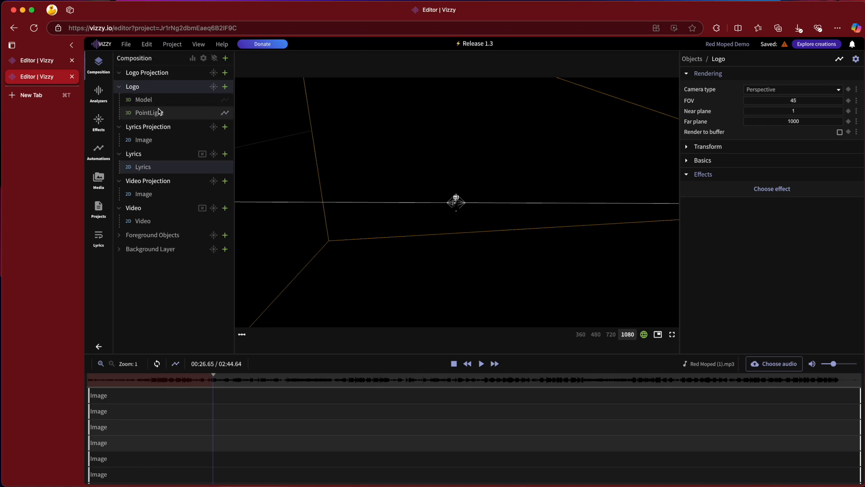
drag(458, 171, 458, 202)
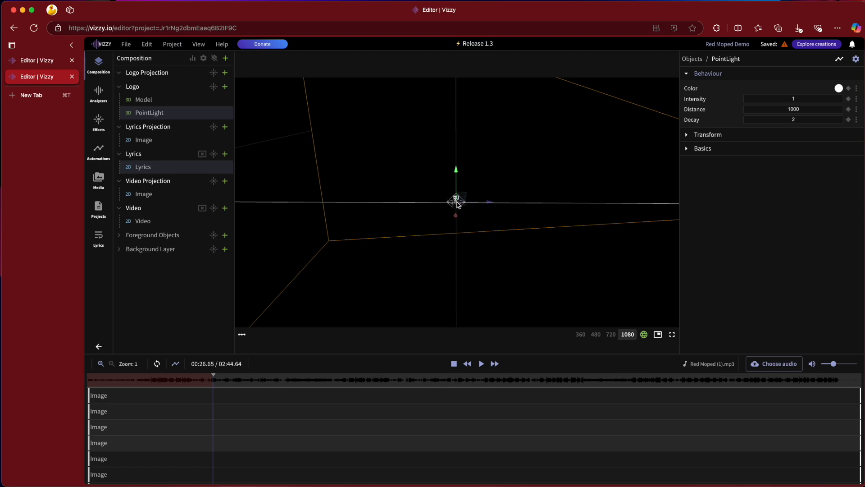
click(646, 333)
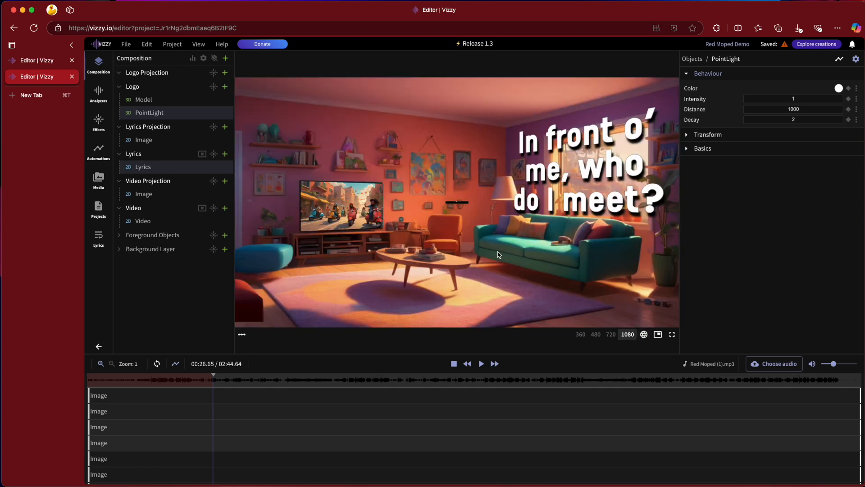
- Solo the Logo layer and set the Model's scale to 100 on X, Y and Z
right_click(162, 87)
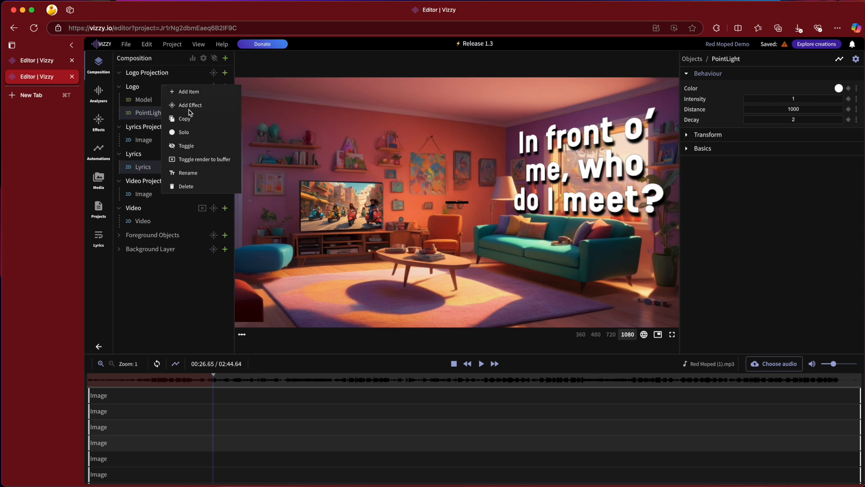
click(185, 132)
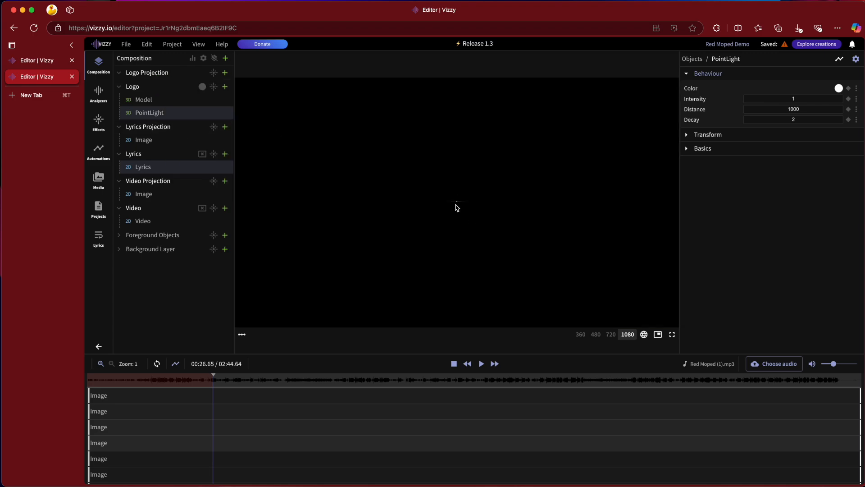
click(165, 103)
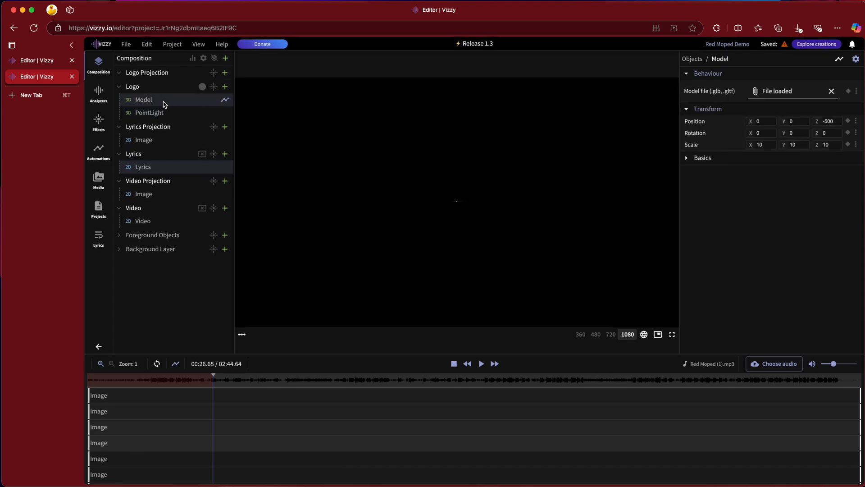
click(771, 149)
text(12)
text(100)
text(100)
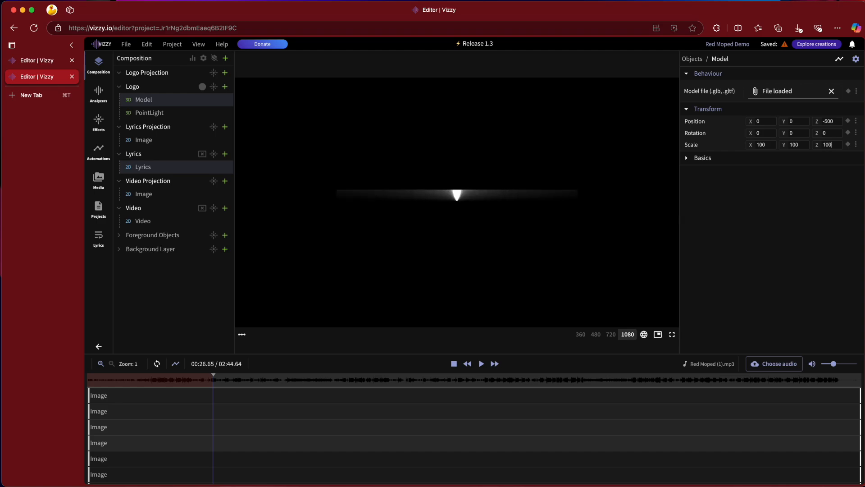
- Set the Model's X rotation to 90 and turn off solo on the Logo layer
click(761, 133)
text(90)
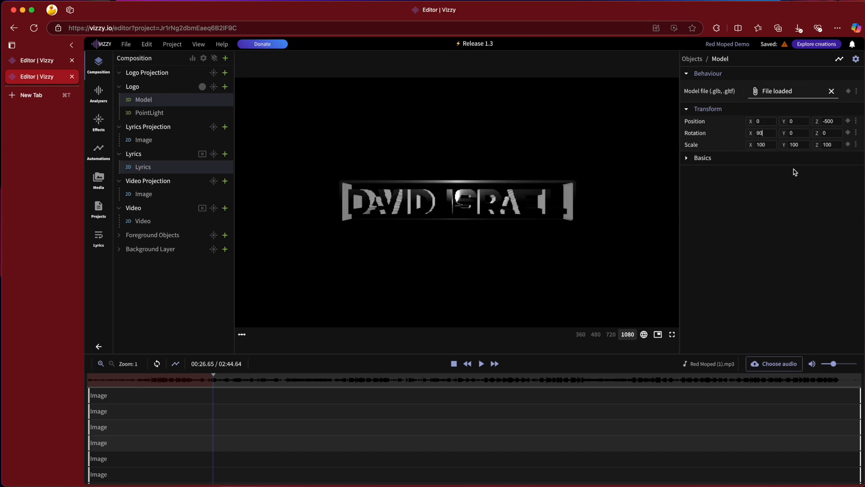
click(202, 88)
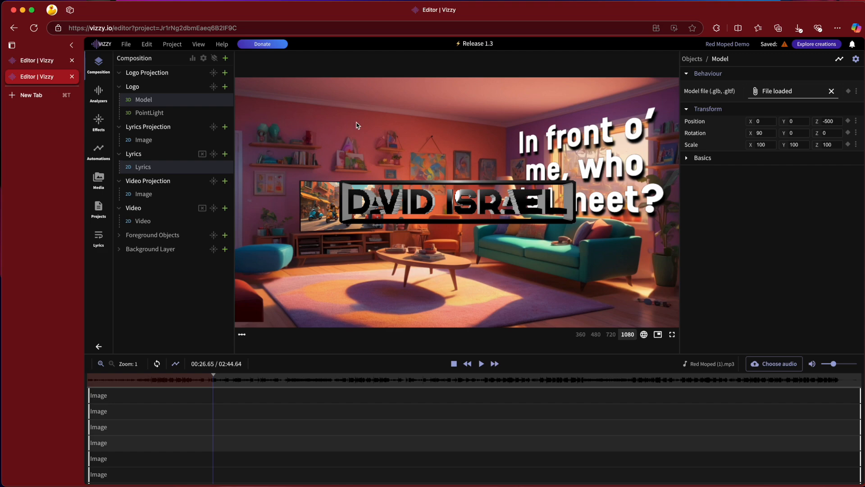
- In 3D mode, move the logo Model back along Z to about -547, behind the PointLight
click(644, 334)
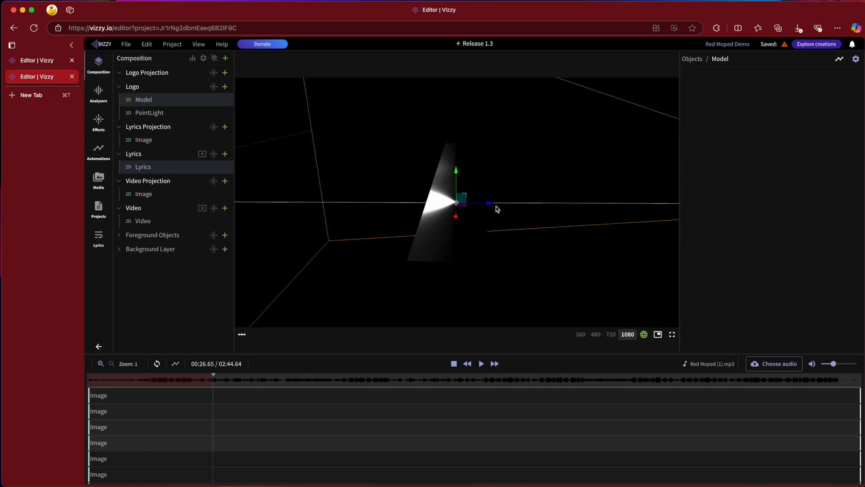
drag(490, 207, 446, 209)
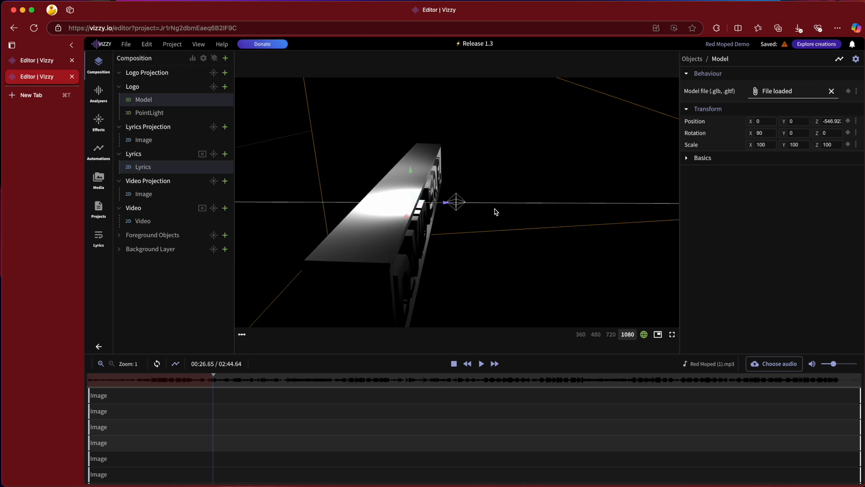
click(644, 335)
click(644, 335)
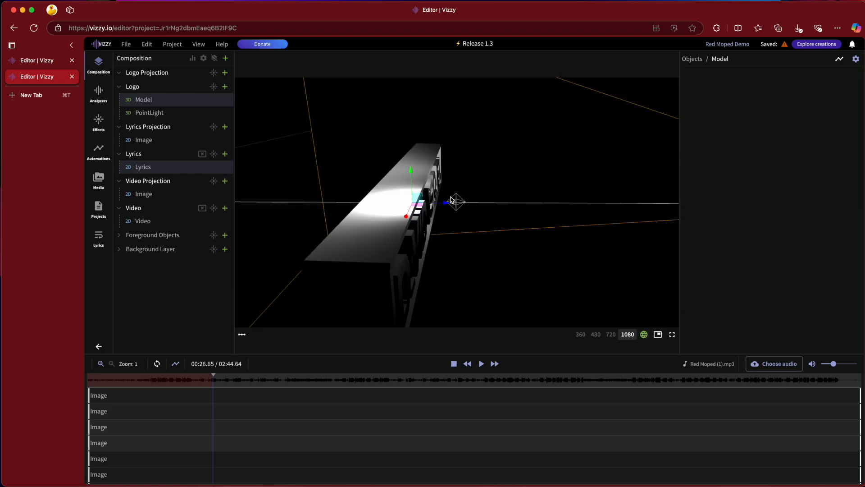
- Set the PointLight's distance to 100 while viewing the logo from the front in 3D mode
click(149, 113)
drag(578, 270, 525, 267)
click(811, 111)
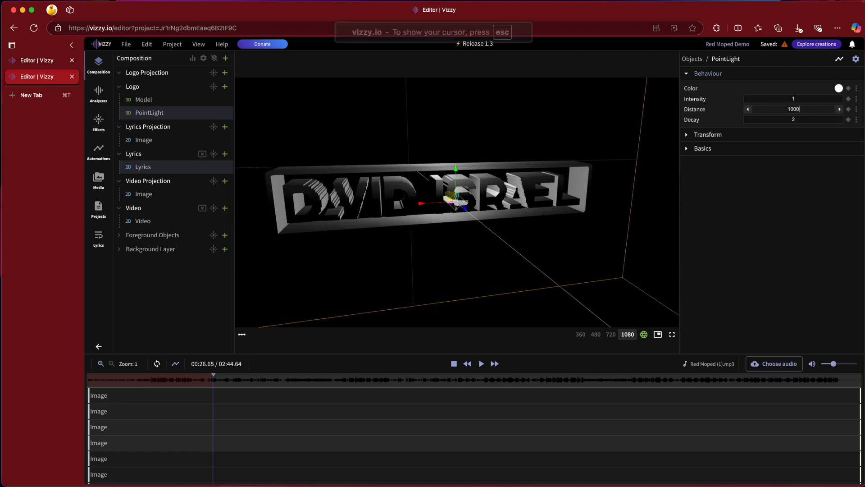
click(804, 102)
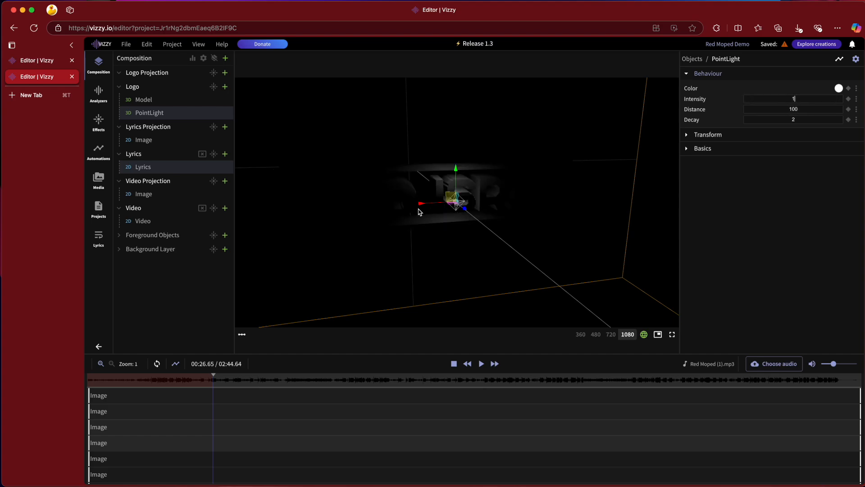
- Shift the PointLight in front of the logo's left half, set its intensity to 10, and return to the camera view
mouse_move(419, 209)
mouse_down()
mouse_move(304, 231)
mouse_move(554, 187)
mouse_move(293, 236)
mouse_move(415, 214)
mouse_move(417, 202)
mouse_up()
click(799, 99)
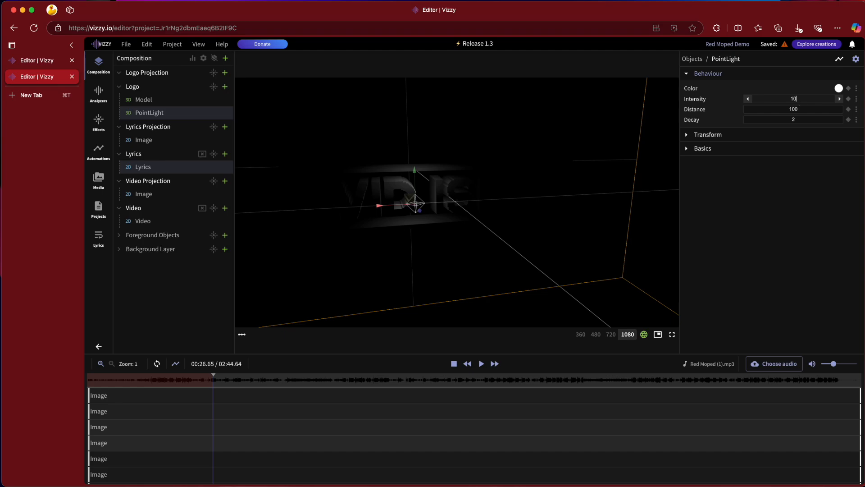
text(0)
key(Return)
click(805, 111)
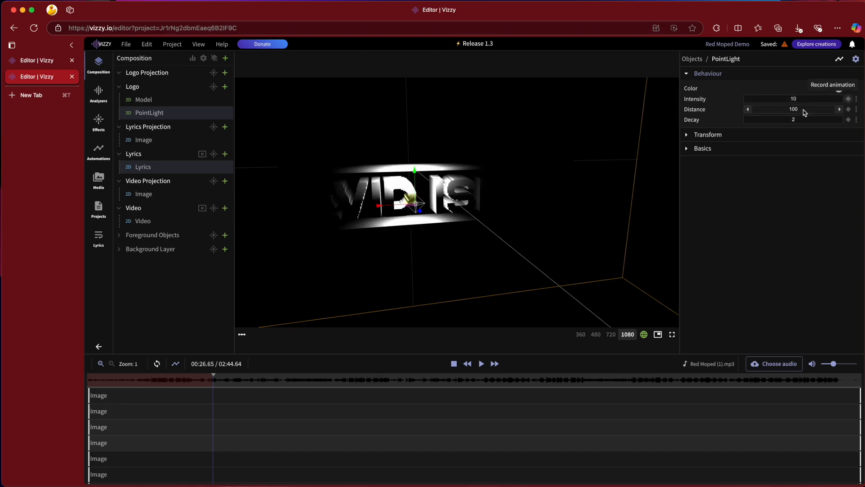
mouse_move(420, 211)
mouse_down()
mouse_move(425, 230)
mouse_move(410, 211)
mouse_up()
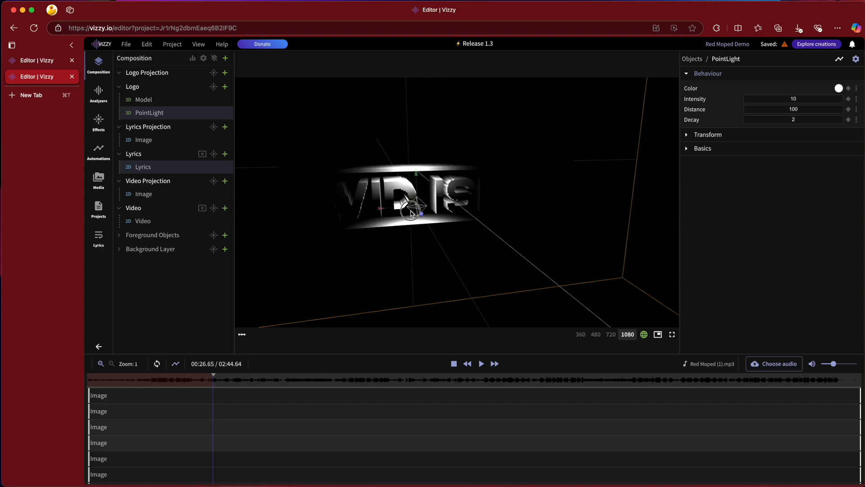
click(643, 338)
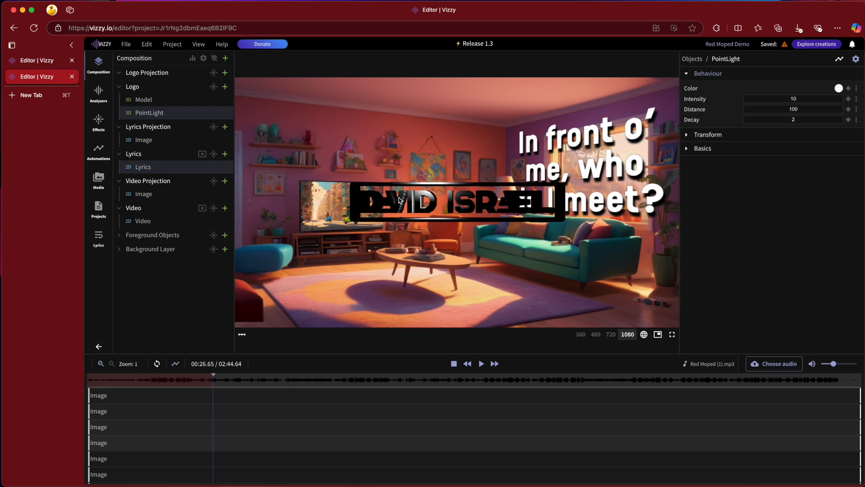
- Try turning the logo Model about Z, and reset its Z rotation to 0
click(157, 100)
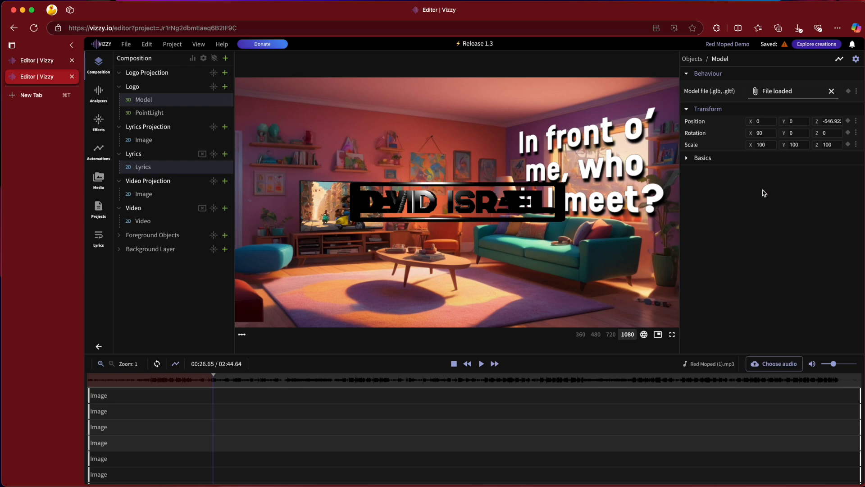
mouse_move(820, 134)
mouse_down()
mouse_move(811, 133)
mouse_move(819, 134)
mouse_up()
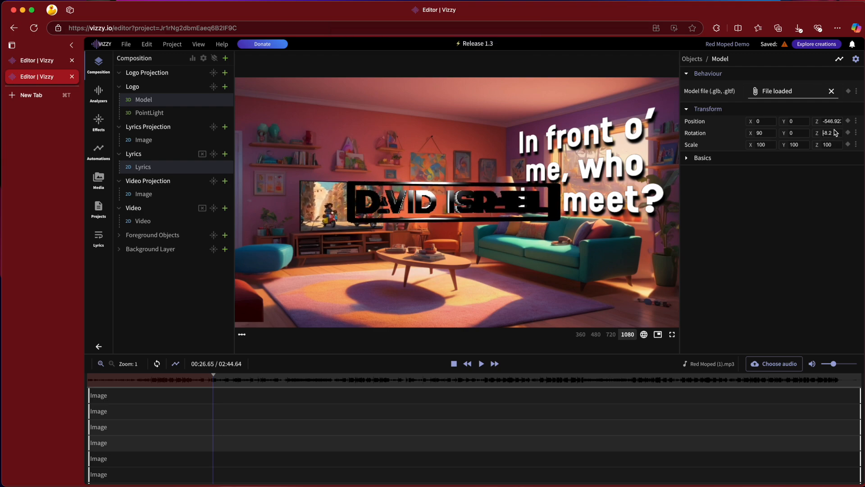
triple_click(836, 133)
text(0)
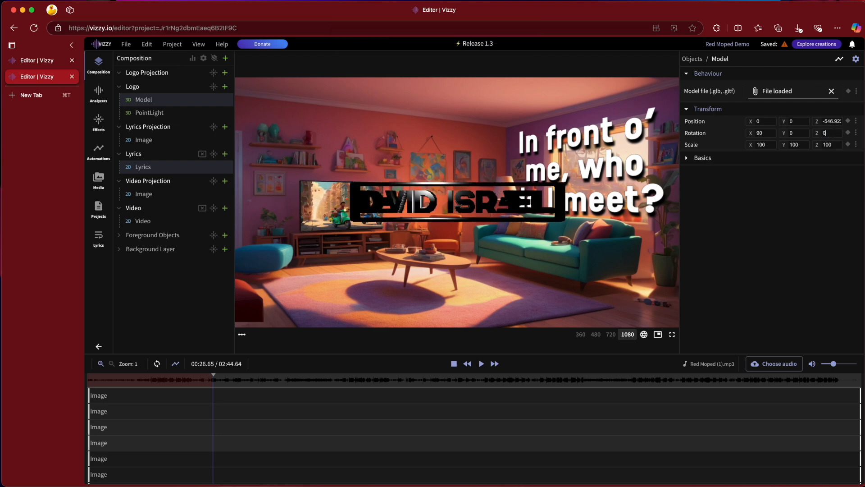
- Add a Math automation with the formula sin(t * 50) to the Model's rotation on Z only
click(856, 133)
click(827, 135)
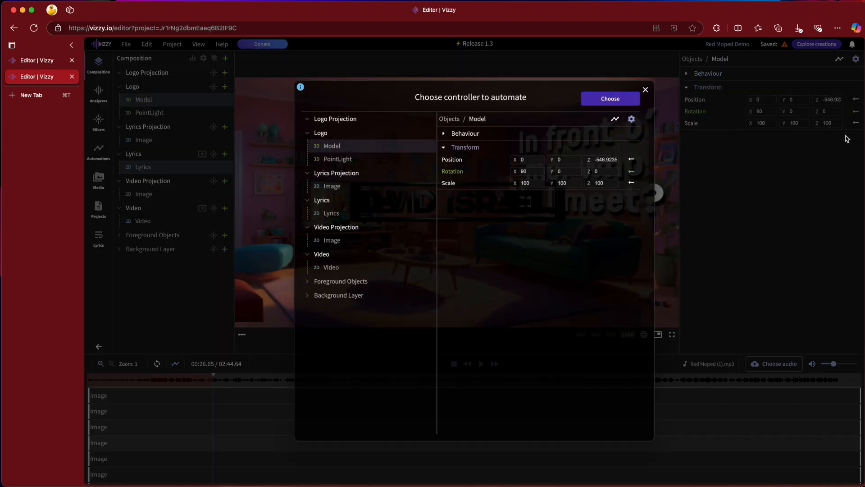
click(604, 100)
click(503, 128)
click(525, 129)
click(535, 99)
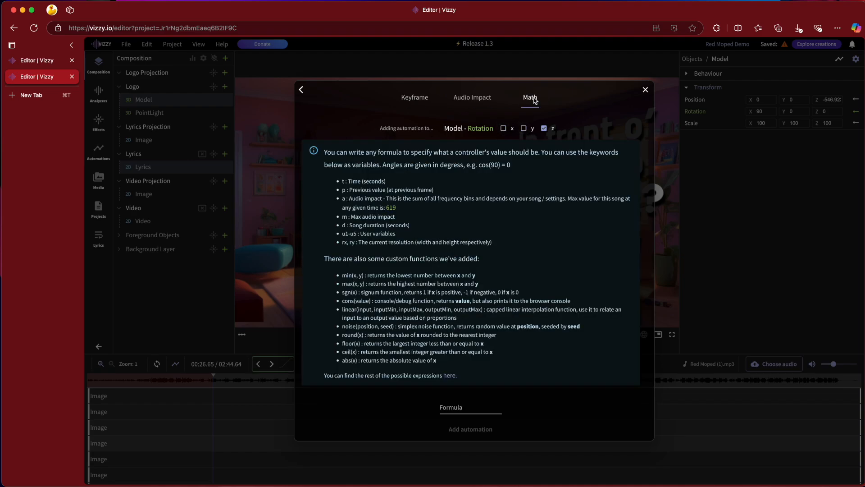
click(459, 403)
text(sin(t * 50)
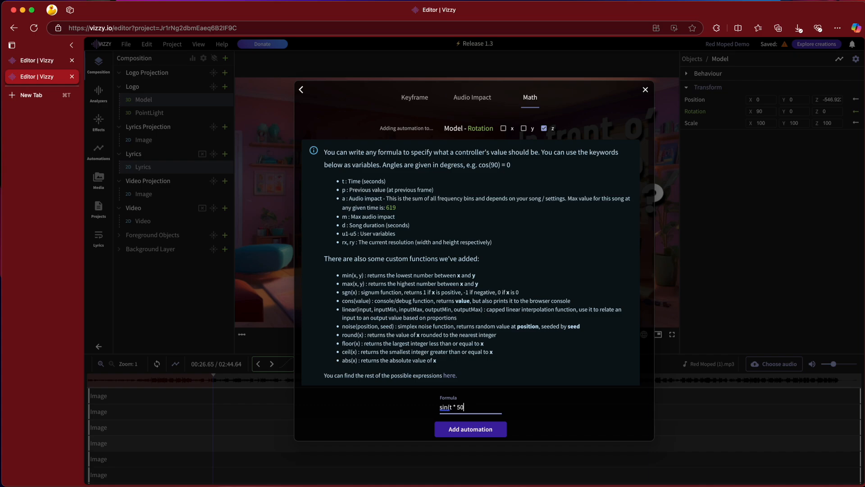
click(465, 431)
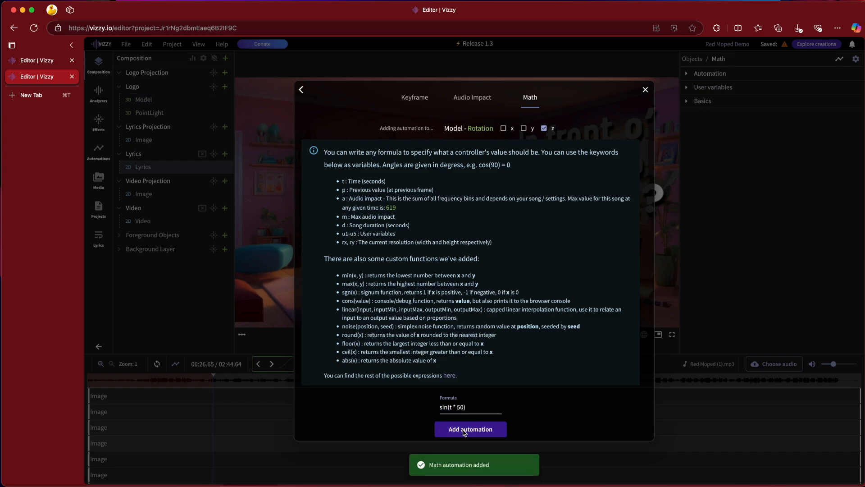
click(646, 90)
- Watch the Model rotation automation's value graph during playback and change its formula to sin(t * 50) * 50
click(98, 163)
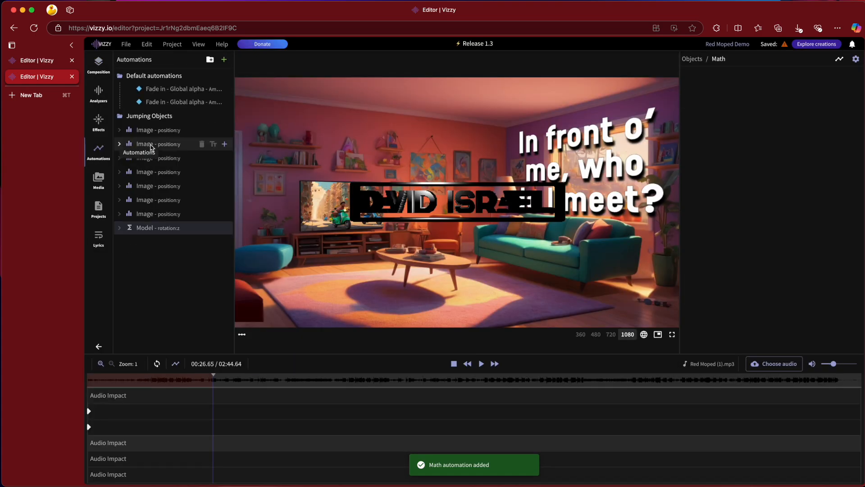
click(157, 229)
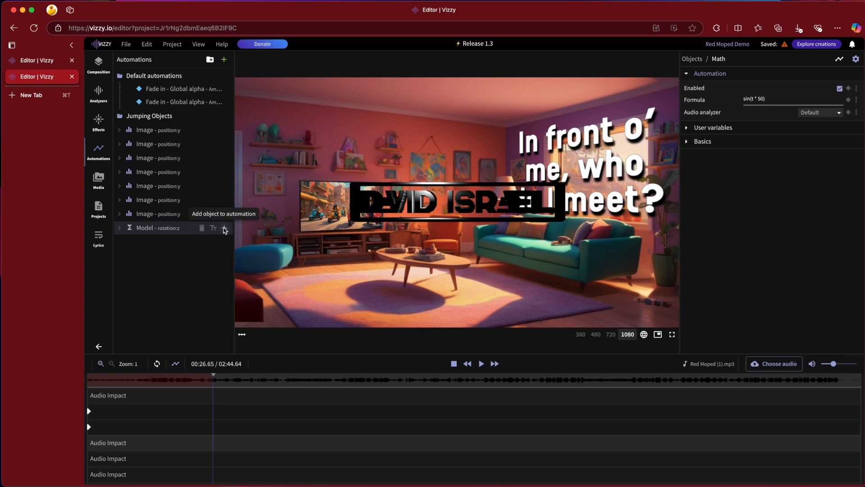
click(685, 143)
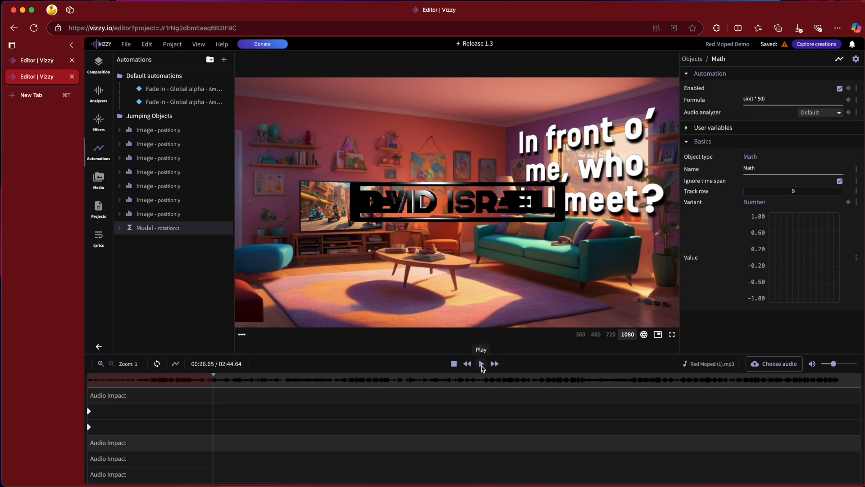
click(482, 364)
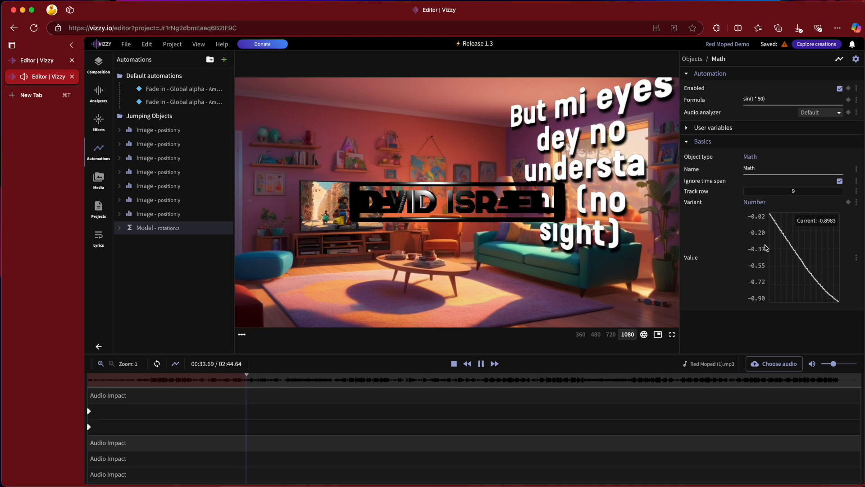
click(795, 103)
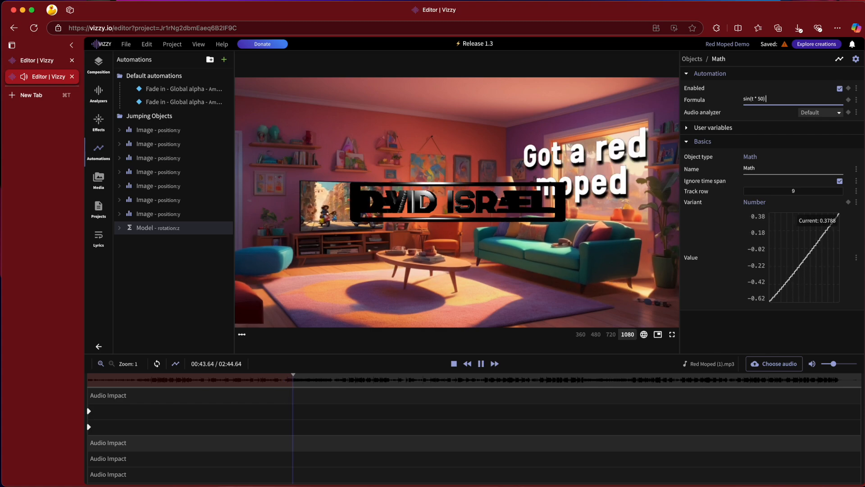
text(* 50)
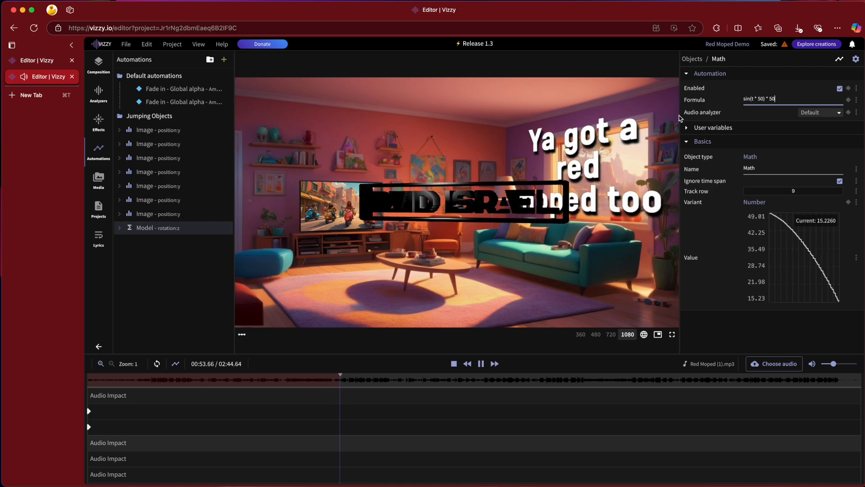
- Change the Model rotation automation's formula to sin(t * 50) * 10
key(BackSpace)
key(BackSpace)
text(1)
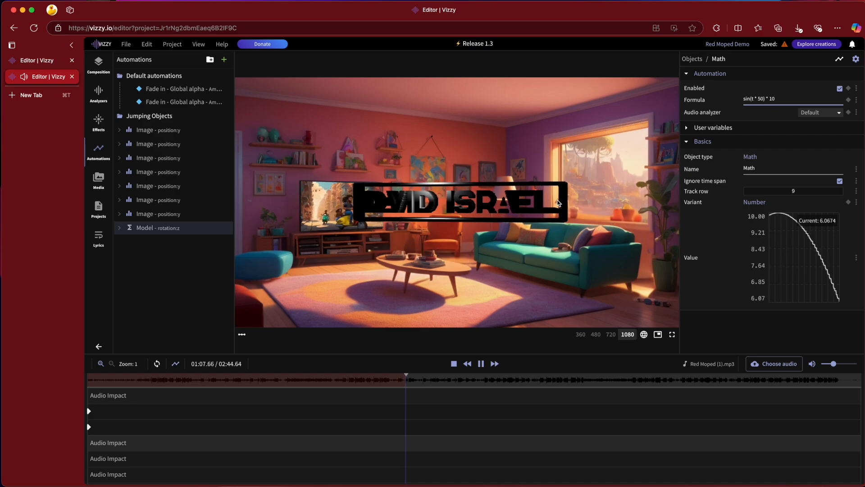
- Try sin(t * 10) * 10 as the Model rotation formula, and restore the multiplier of t to 50
click(760, 98)
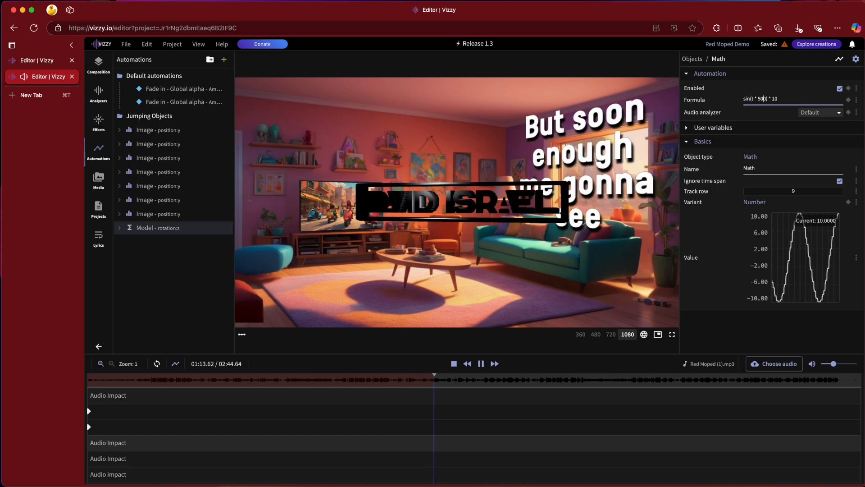
key(BackSpace)
text(1)
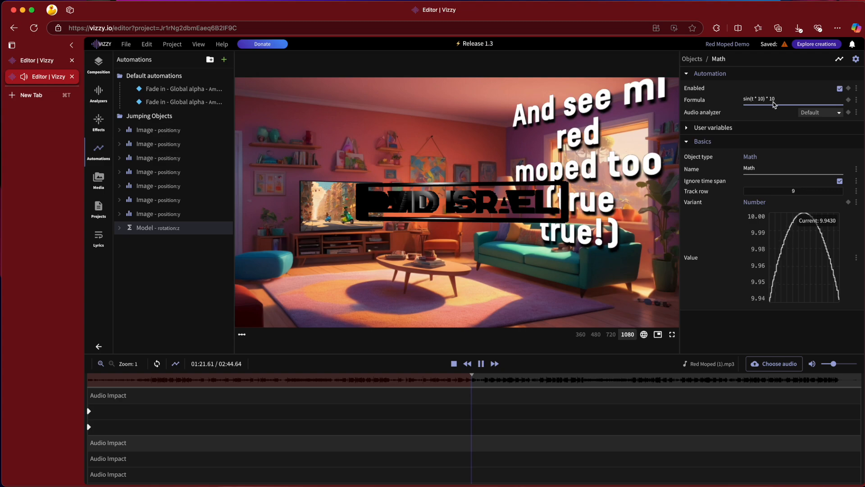
key(BackSpace)
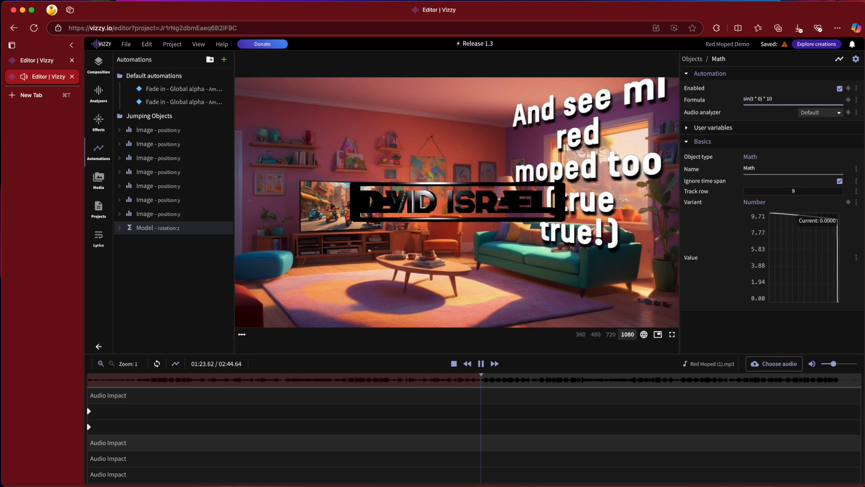
text(5)
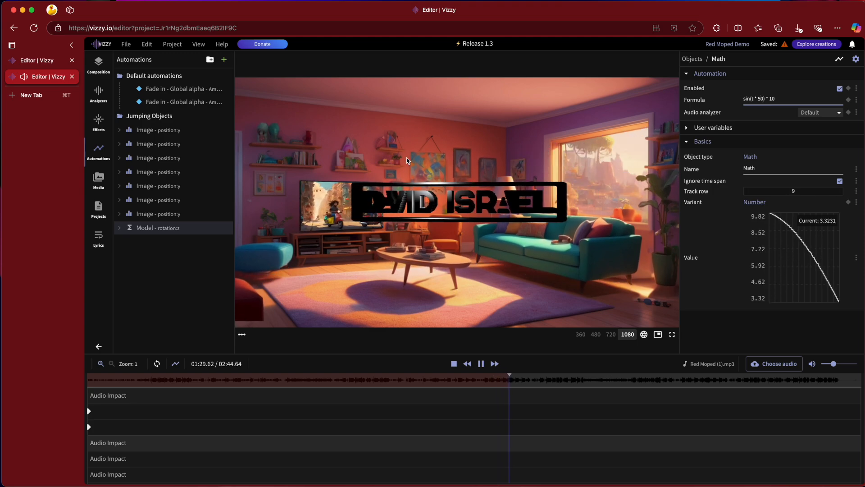
- Pause playback, add an Image to the Logo Projection layer that uses the Logo layer as its image, and render Logo to buffer
click(102, 63)
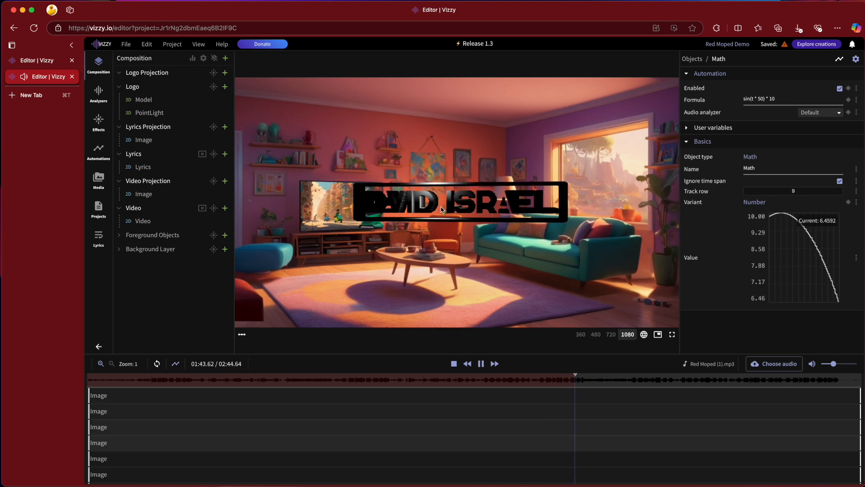
click(481, 363)
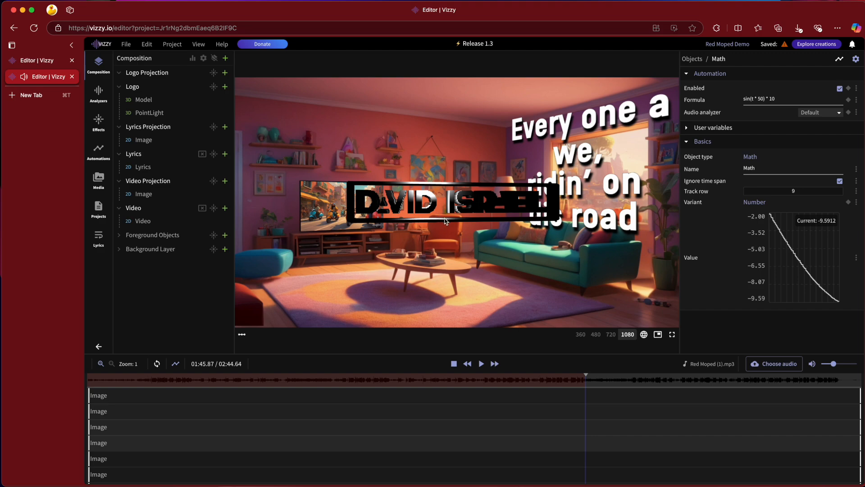
click(225, 73)
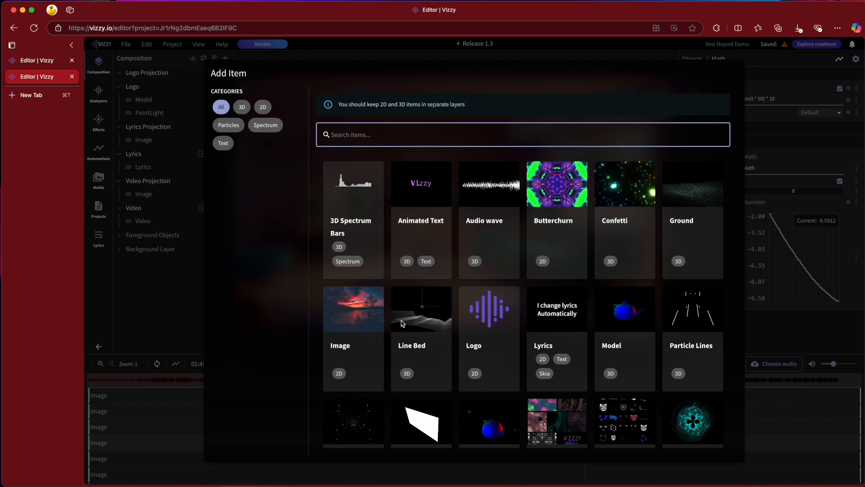
click(353, 313)
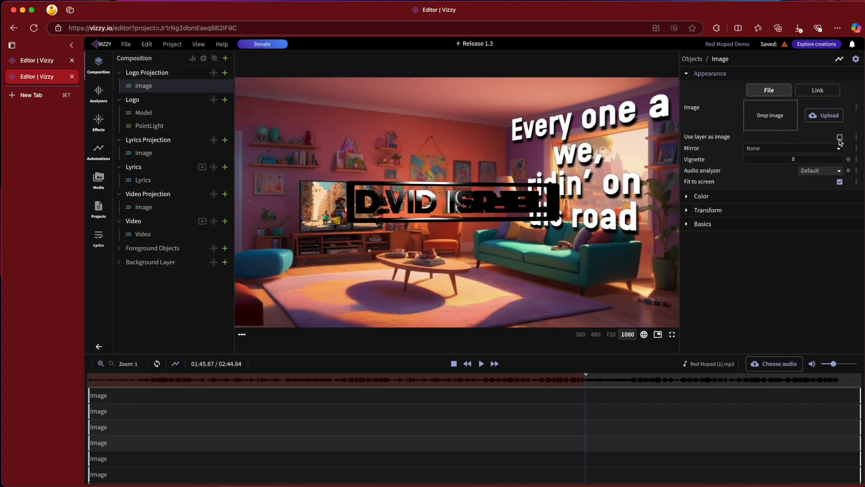
click(840, 138)
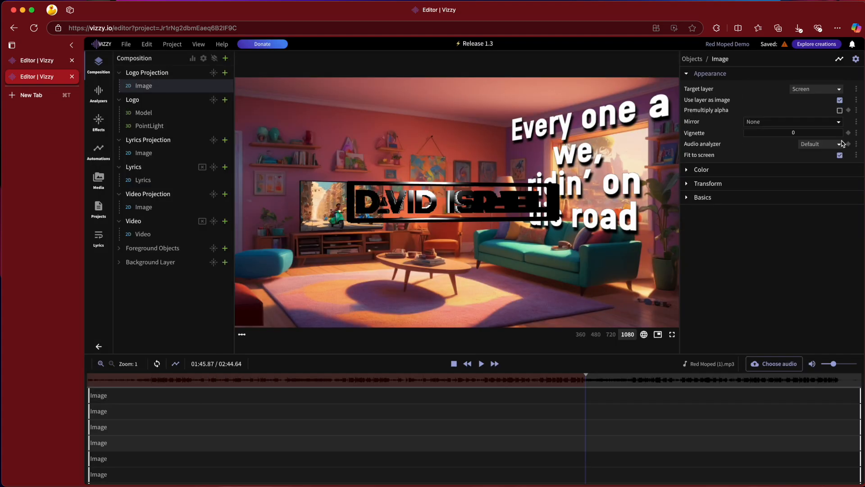
click(806, 96)
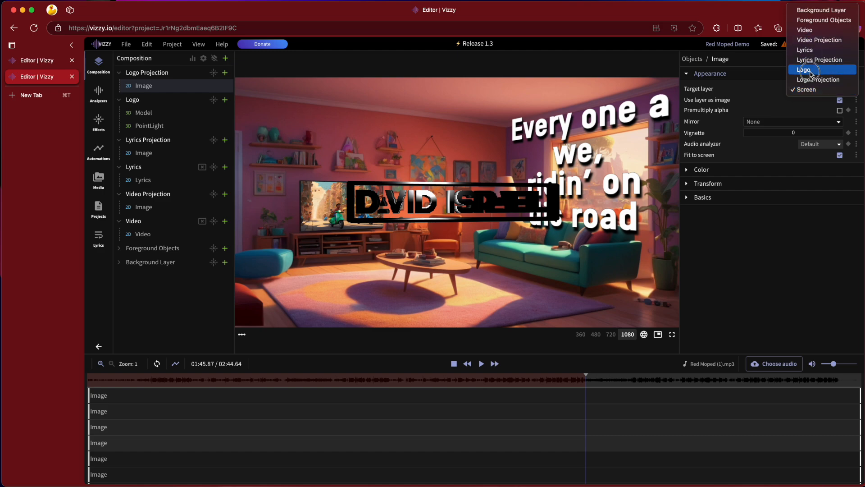
click(810, 73)
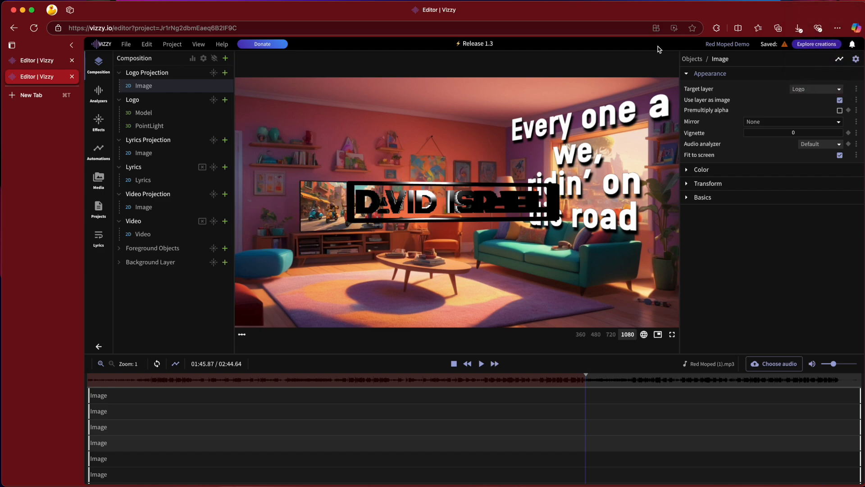
right_click(189, 106)
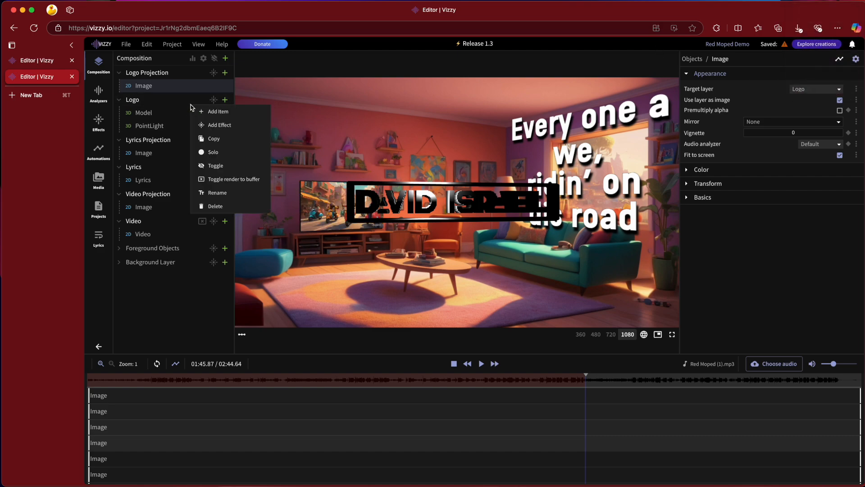
click(223, 180)
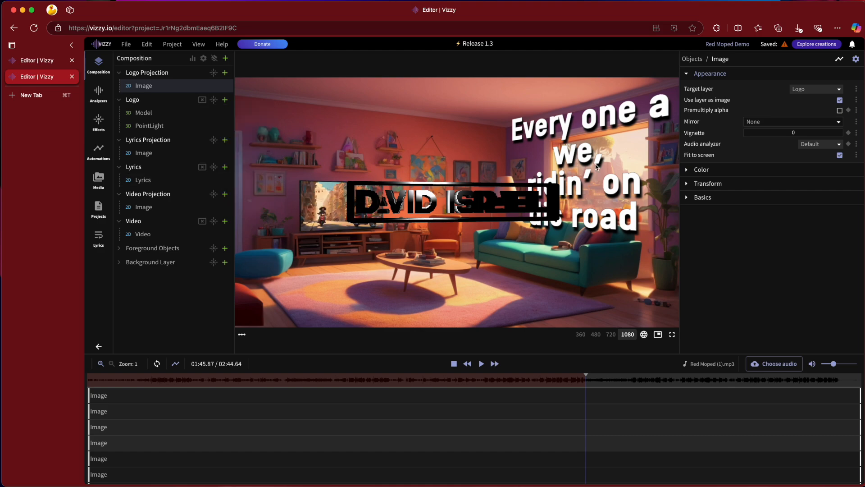
- Try a scale of 0.25 on the Logo Projection Image, and set its X and Y scale to 0.4
click(687, 184)
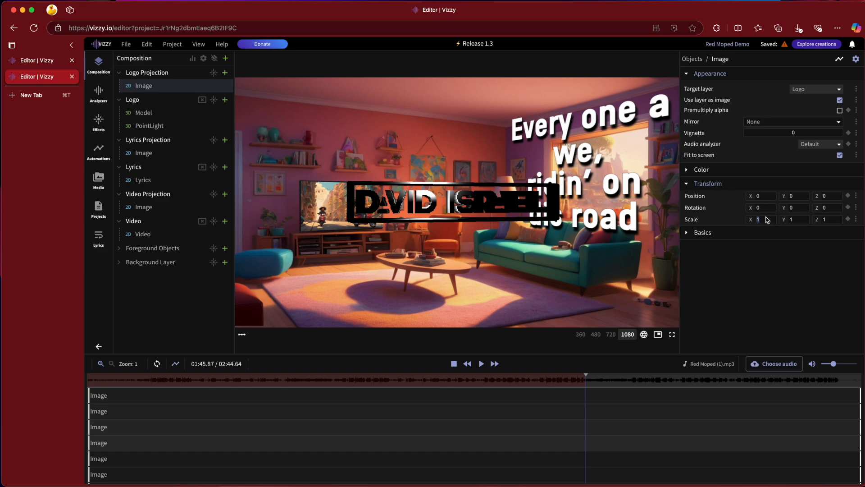
text(0.250.25)
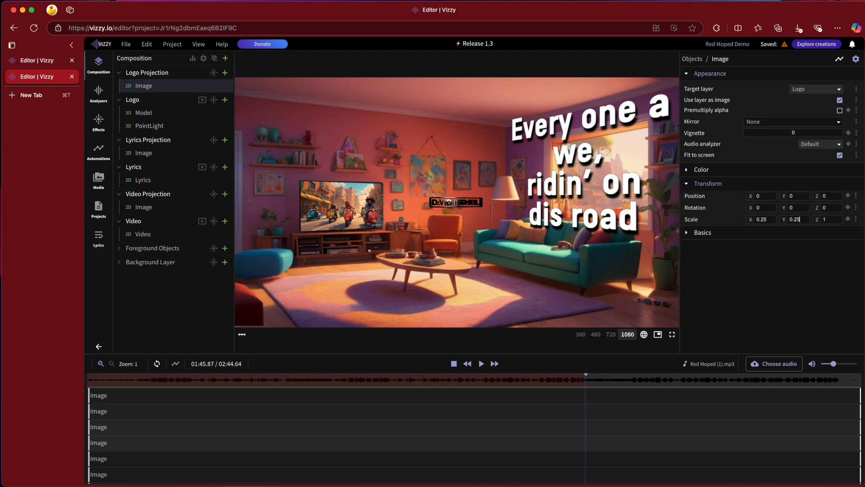
double_click(768, 218)
text(0.4)
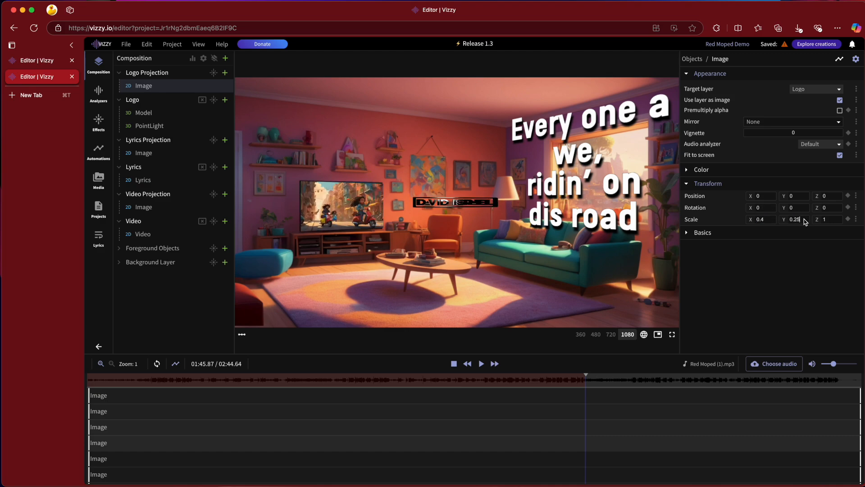
double_click(804, 220)
text(0.4)
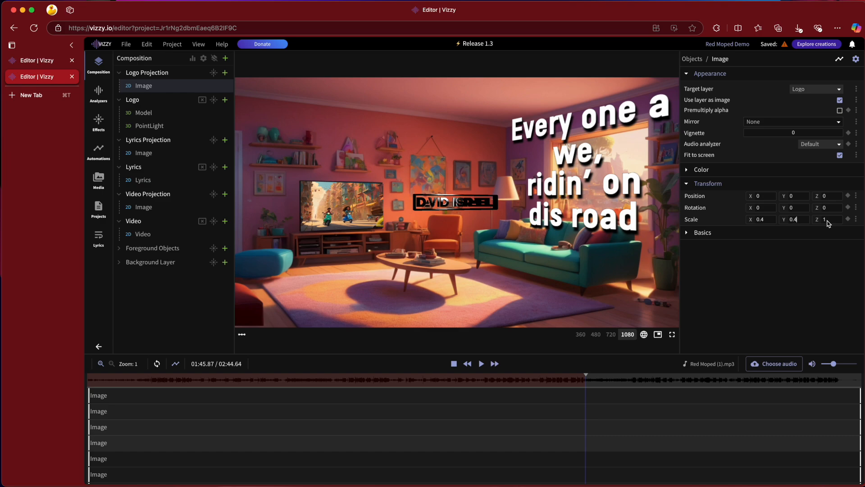
- Move the Logo Projection Image to about X -362.5, Y -448.3, and reset its Y rotation to 0
click(170, 72)
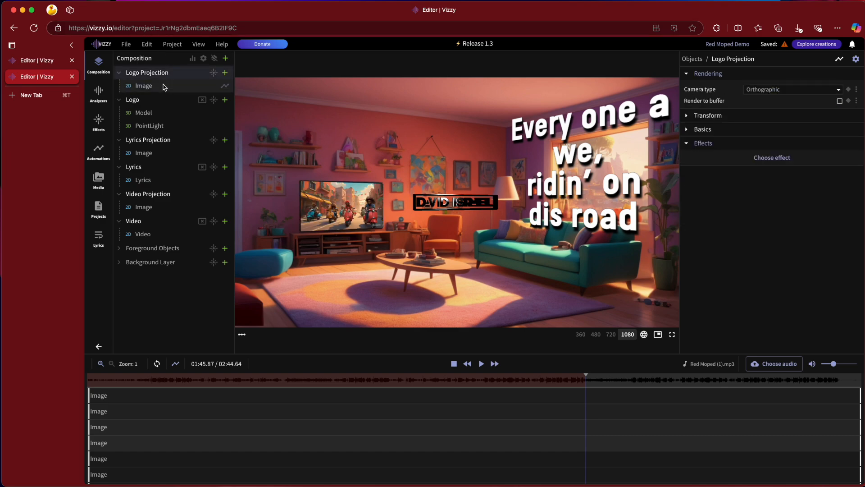
click(164, 87)
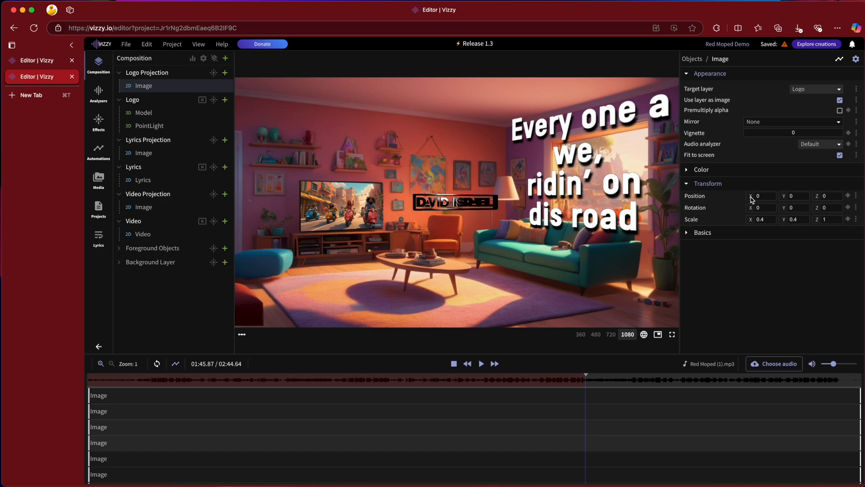
drag(752, 199, 786, 208)
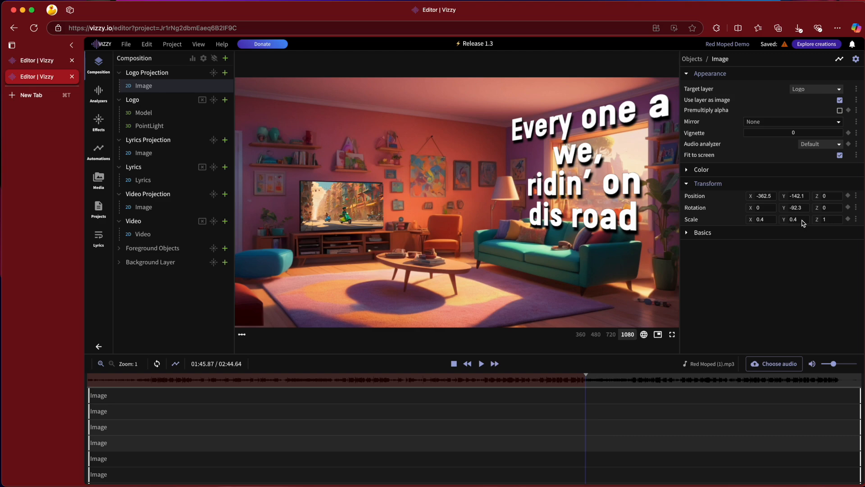
drag(786, 212, 787, 212)
click(797, 211)
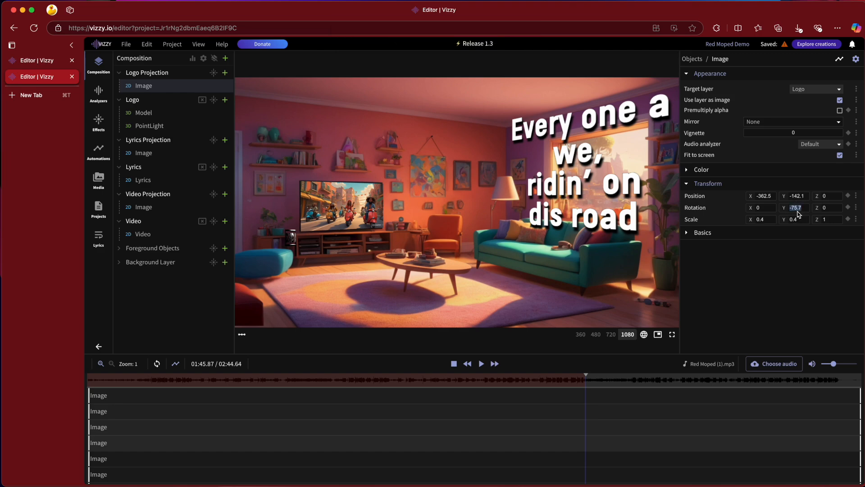
text(0)
drag(789, 198, 784, 199)
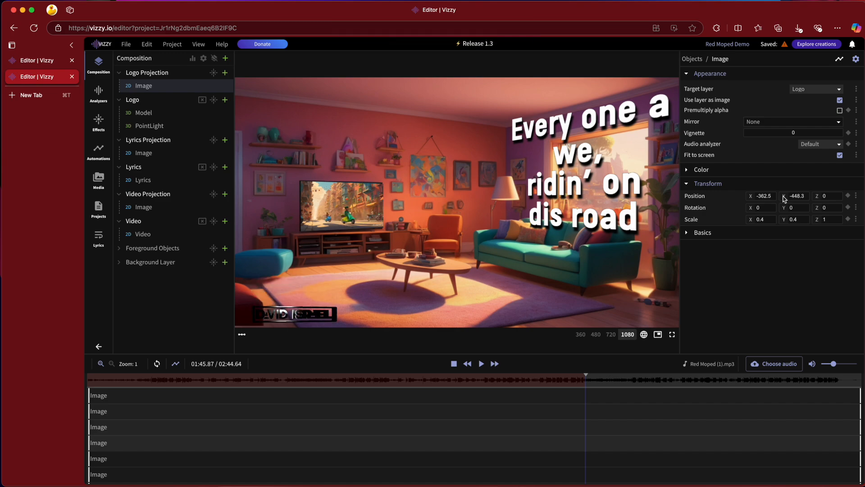
- Try distances of 1000 and 400 on the Logo layer's PointLight, and set its distance to 200
click(168, 130)
click(802, 111)
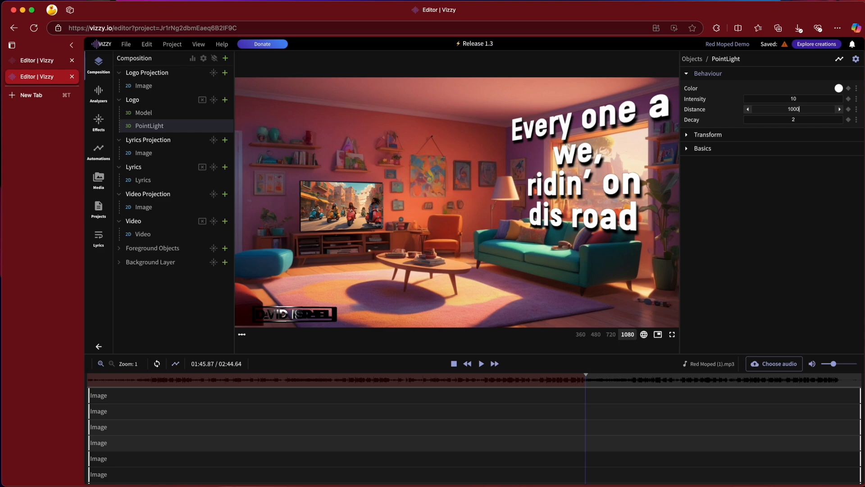
text(0)
key(Return)
click(807, 113)
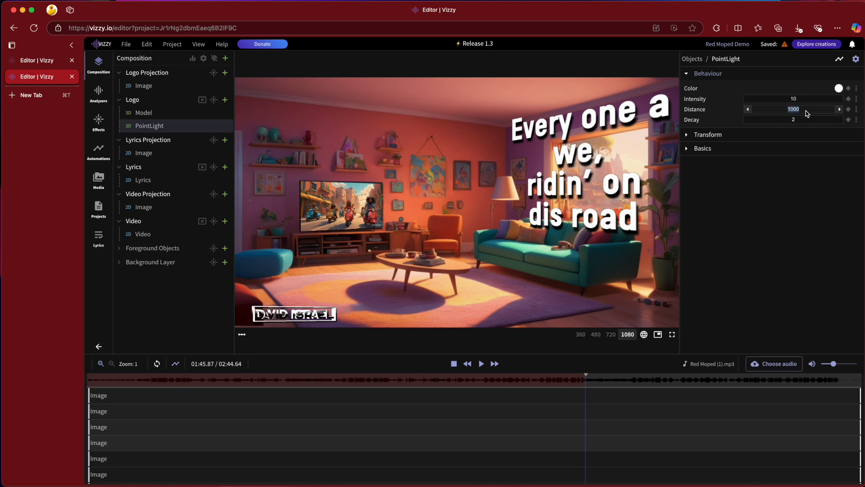
text(400)
key(Return)
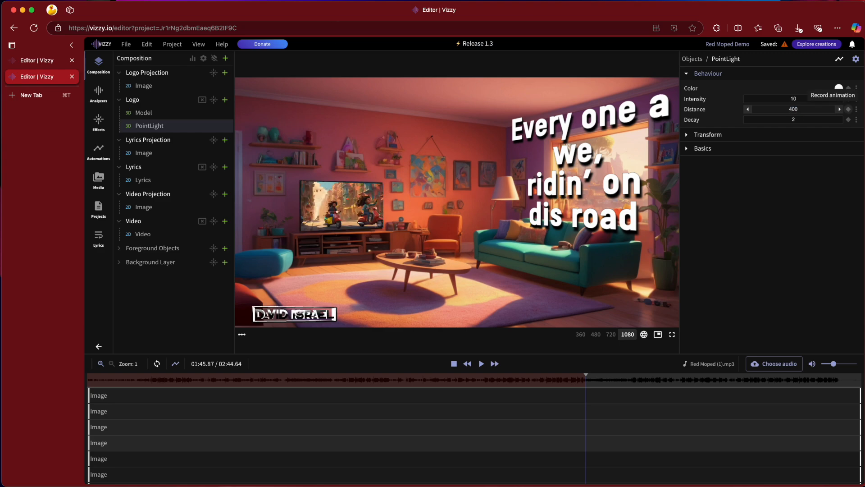
click(808, 112)
text(200)
key(Return)
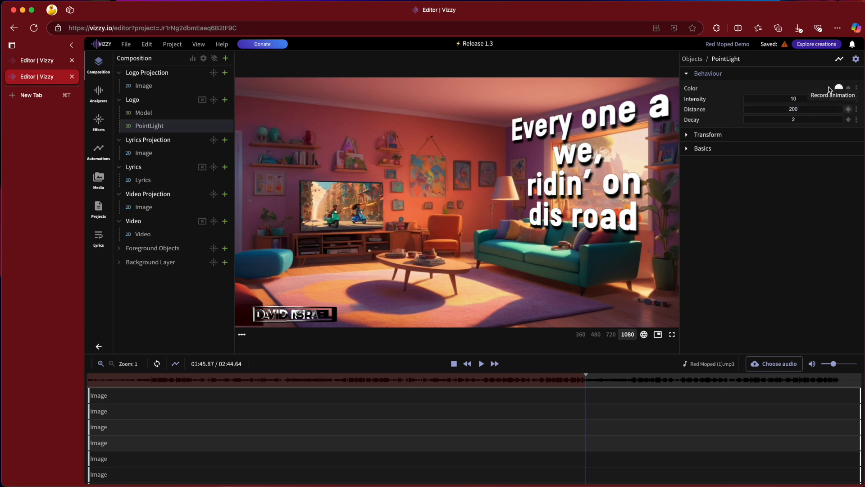
- Set the PointLight's color to an orange-red, #D96045
click(839, 88)
drag(839, 88, 828, 105)
drag(783, 150, 782, 151)
drag(849, 95, 829, 94)
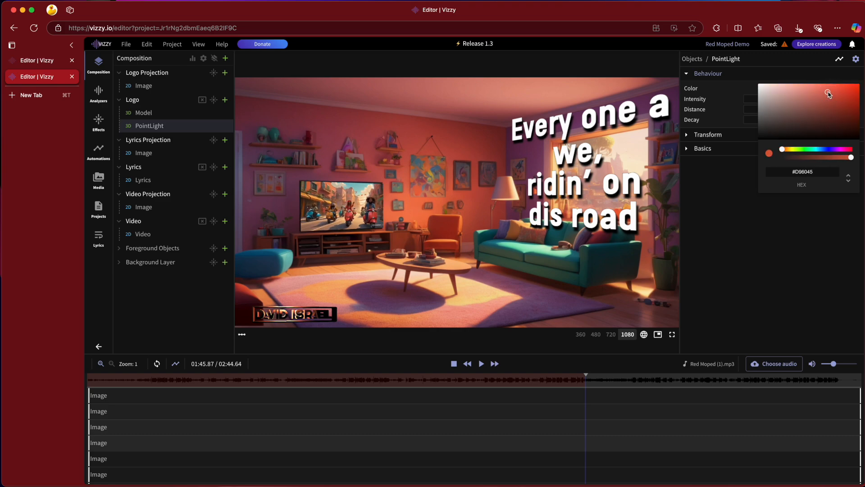
click(731, 295)
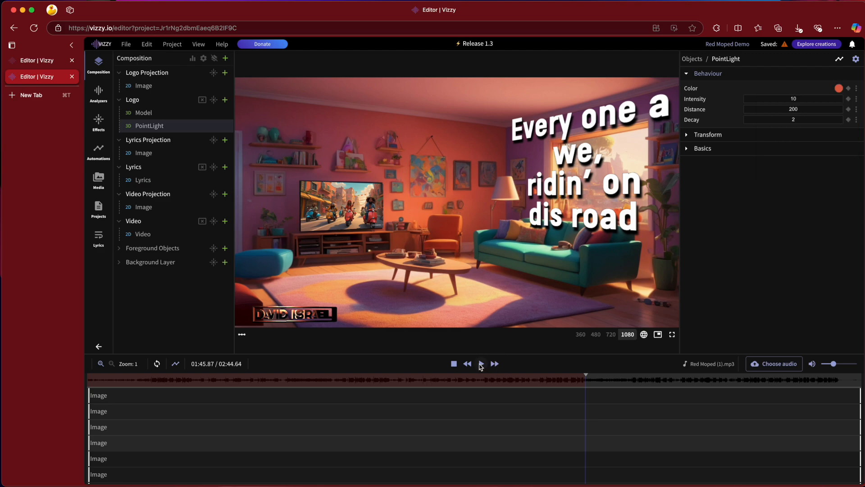
- Try sin(t * 50) * 50 as the Model rotation formula during playback, and restore the outer multiplier to 10
click(481, 364)
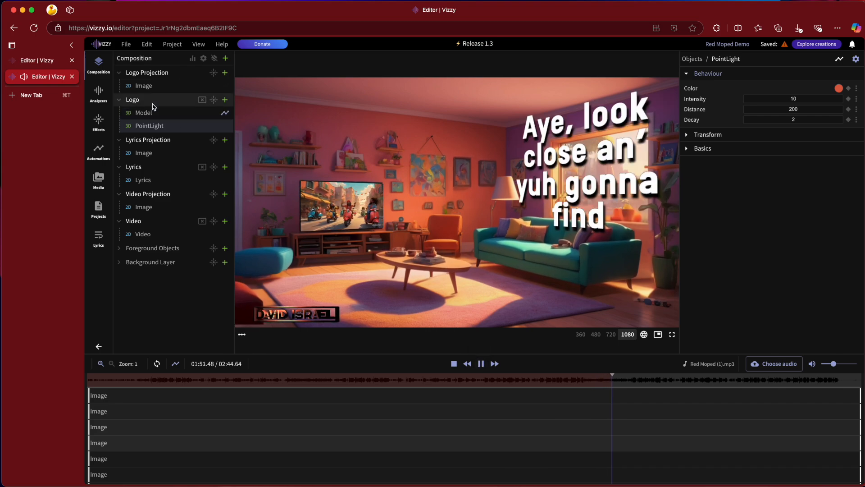
click(98, 151)
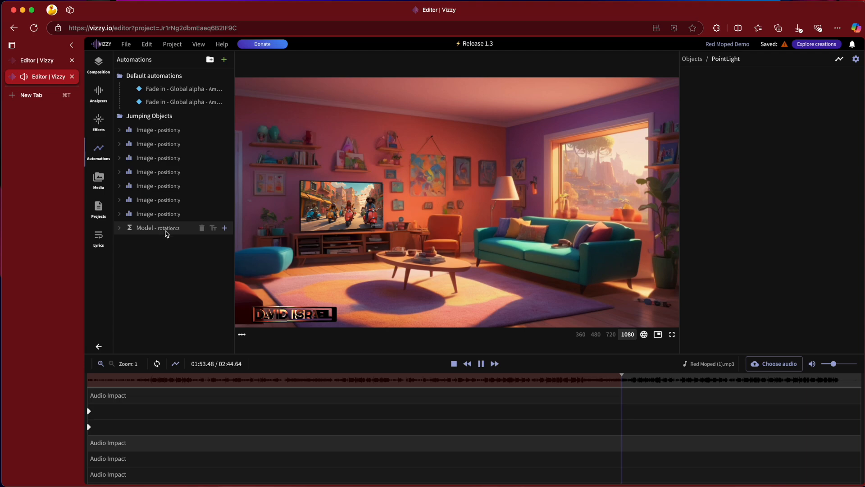
click(163, 229)
key(BackSpace)
key(BackSpace)
text(50)
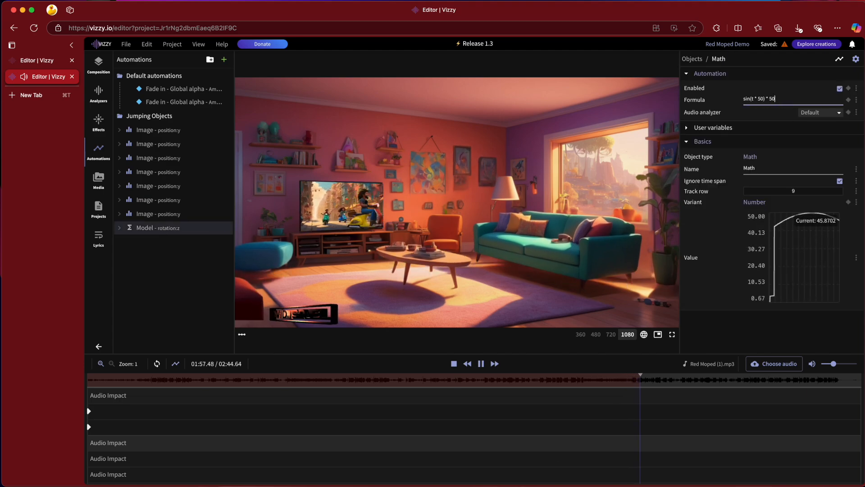
key(BackSpace)
key(BackSpace)
text(10)
- Change the Model rotation formula to sin(t * 80) * 10, return to the composition's layers, and pause playback
click(761, 99)
key(BackSpace)
text(8)
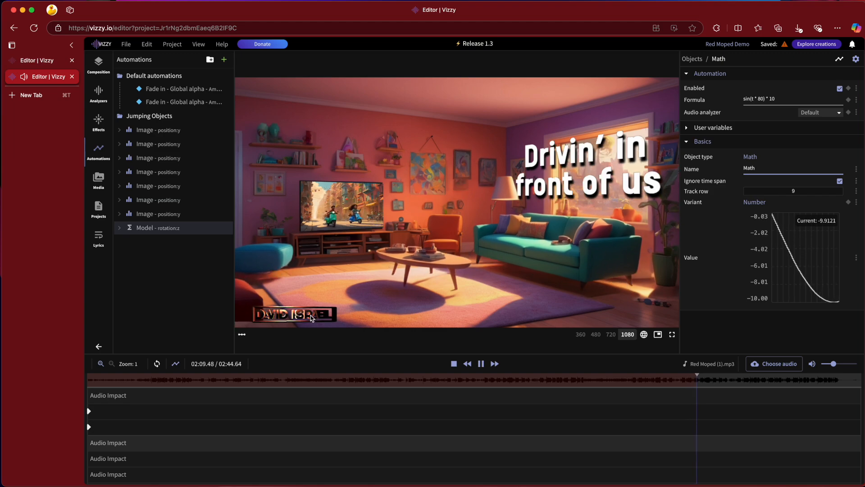
click(99, 63)
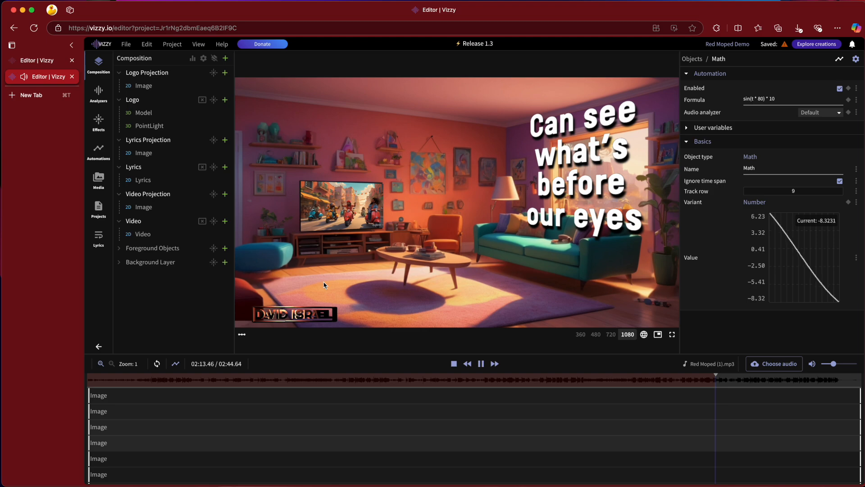
key(space)
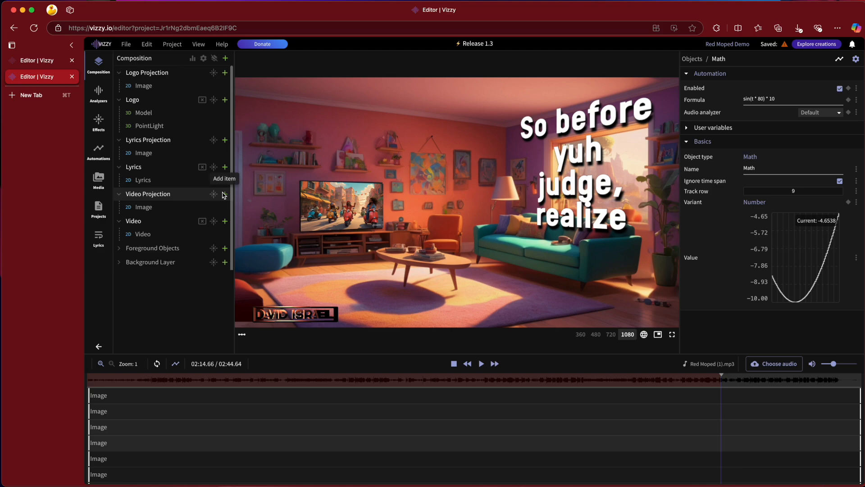
- Add a new layer at the head of the composition and rename it Blackout
click(226, 60)
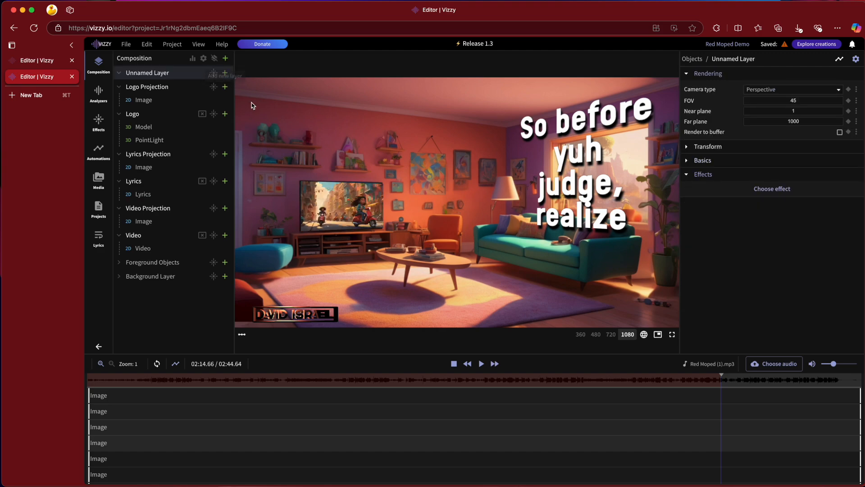
right_click(169, 75)
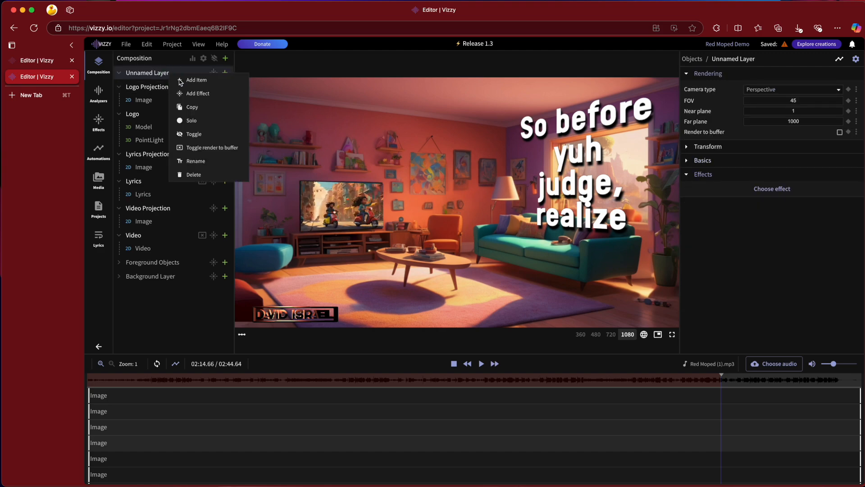
click(208, 158)
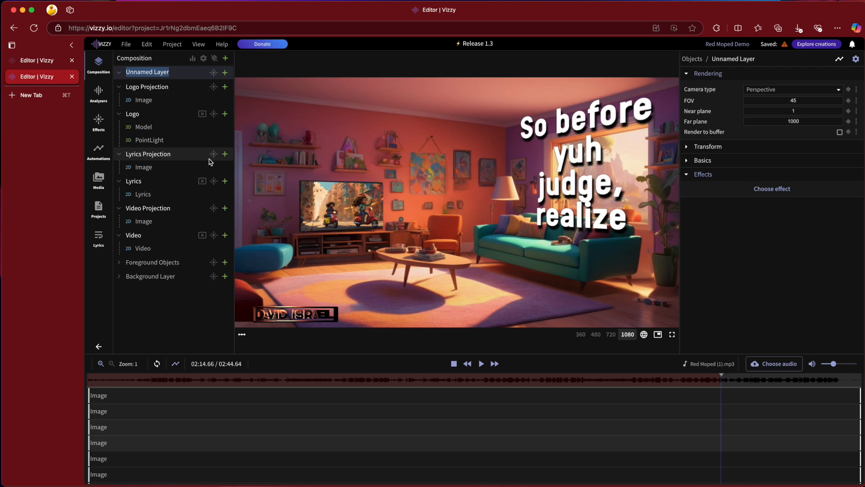
text(Blac)
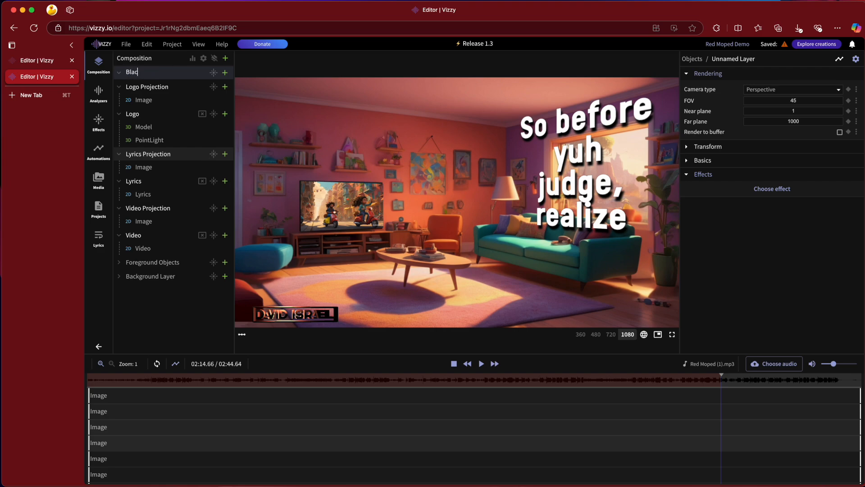
key(Return)
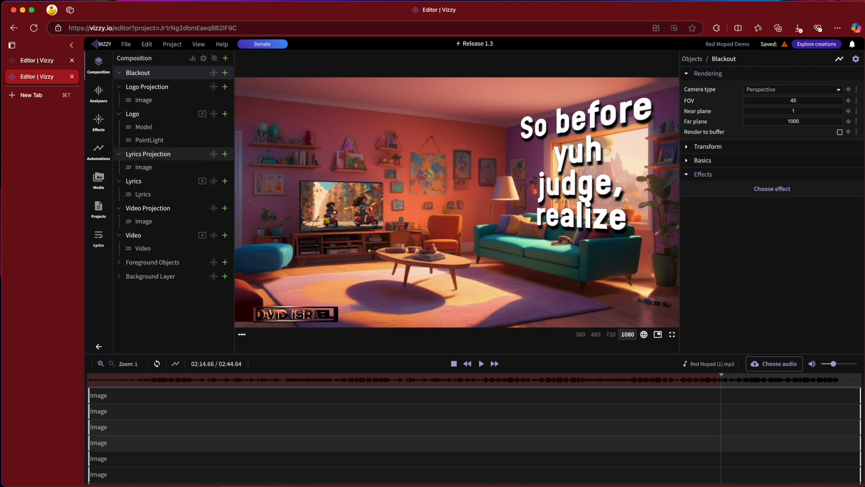
click(226, 60)
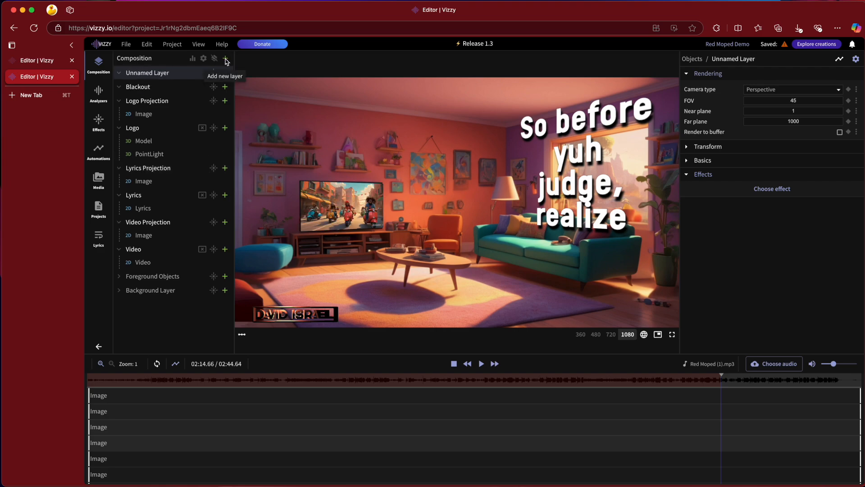
right_click(192, 75)
click(215, 176)
click(585, 294)
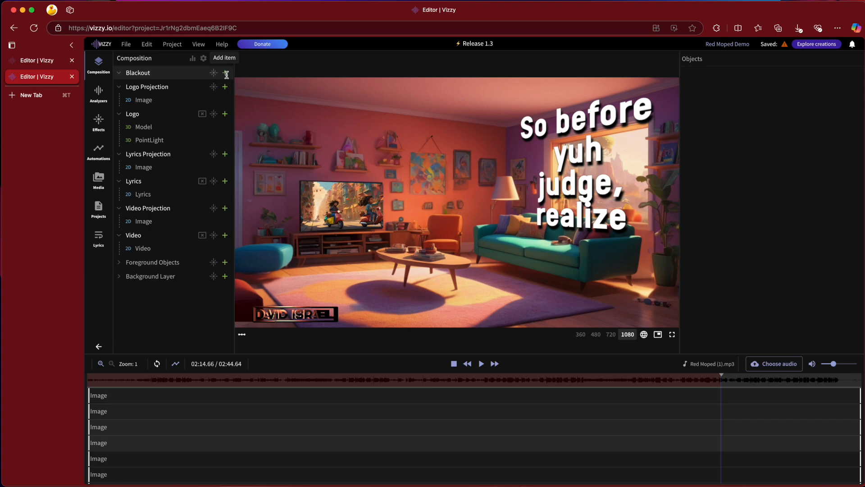
- Add a Plane item to the Blackout layer and set its color to black
click(226, 78)
scroll(435, 264, down, 3)
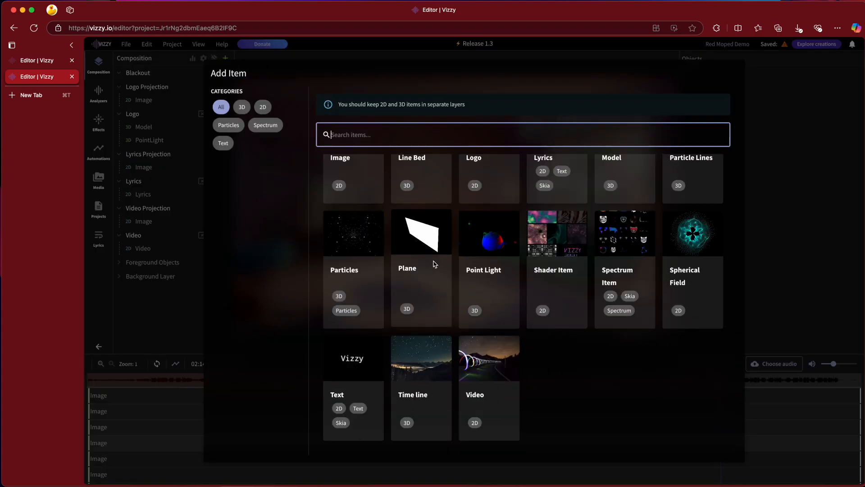
click(435, 264)
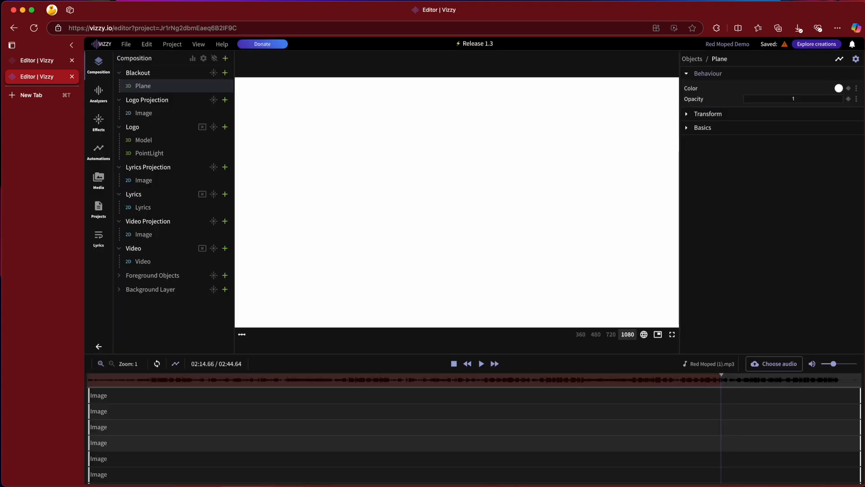
click(838, 88)
drag(838, 93, 711, 191)
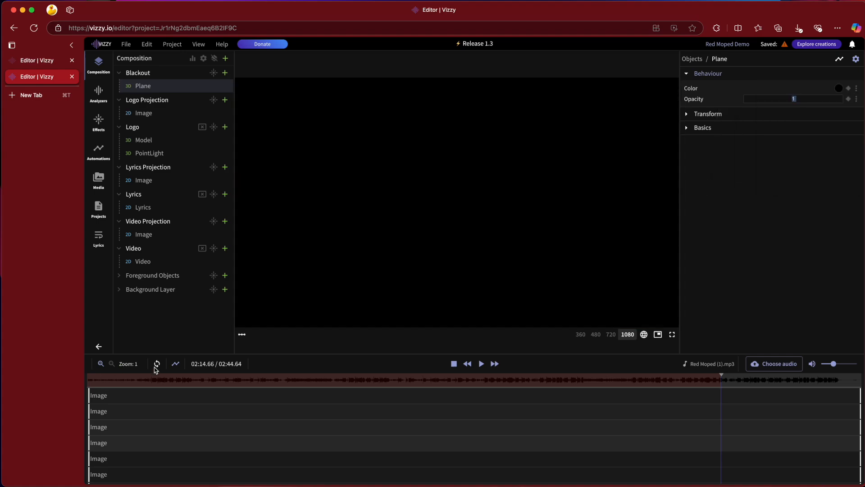
- Keyframe the Plane's opacity at 1 at the song's start and 0 at 00:01.91, and play back the fade-in
click(454, 363)
click(849, 99)
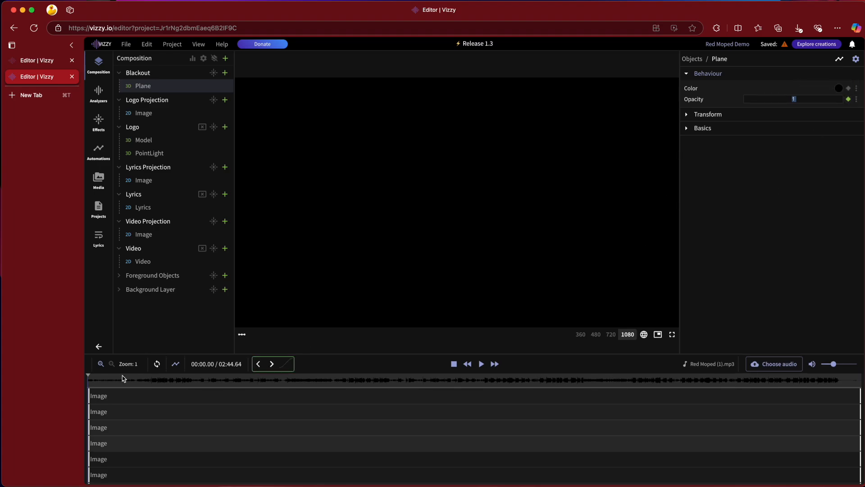
click(91, 380)
drag(91, 380, 96, 382)
text(0)
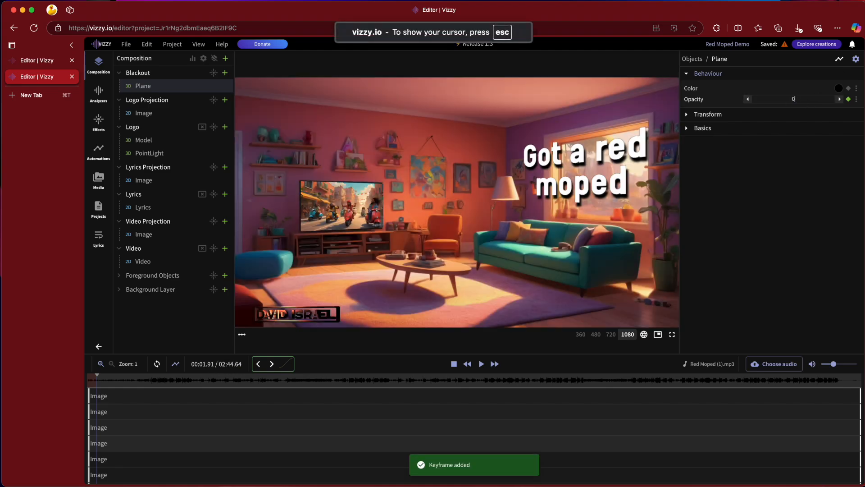
click(850, 103)
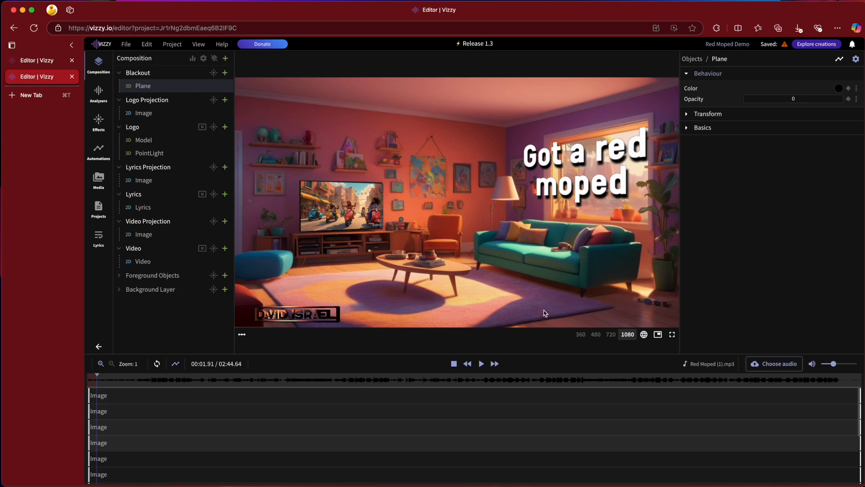
click(454, 363)
click(481, 364)
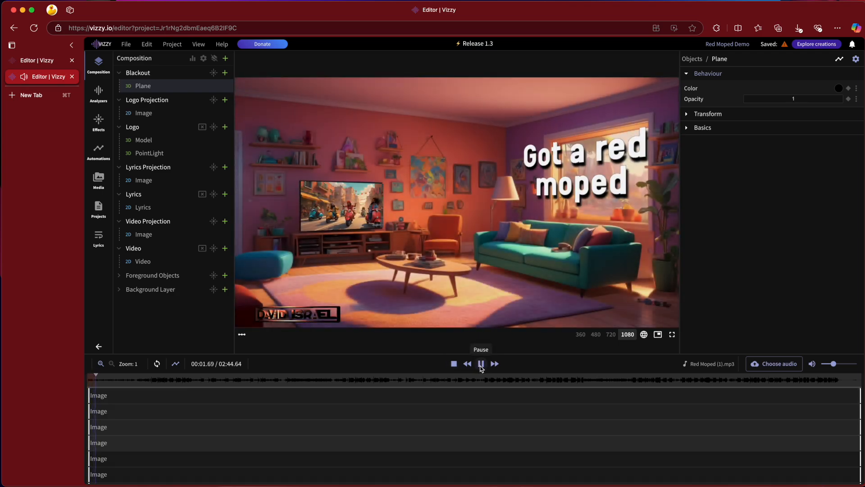
click(454, 367)
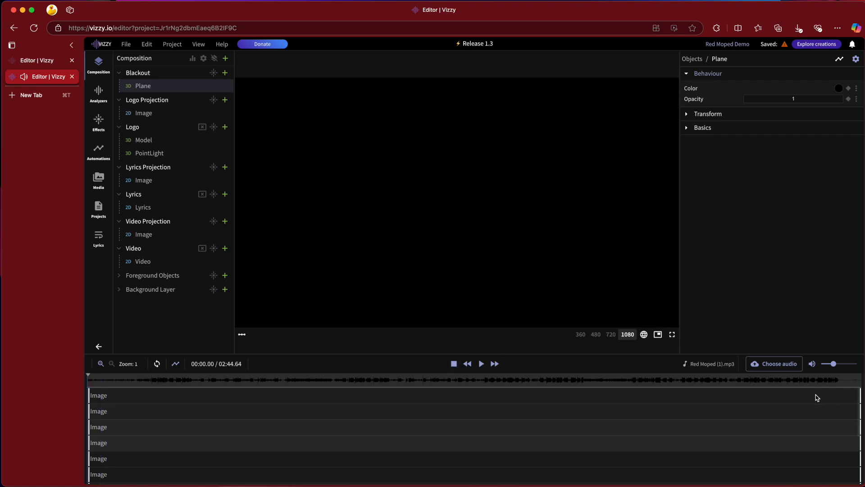
- Locate the end of the lyrics and add a keyframe for the Plane's opacity of 0 at 02:40.70
click(841, 380)
click(840, 384)
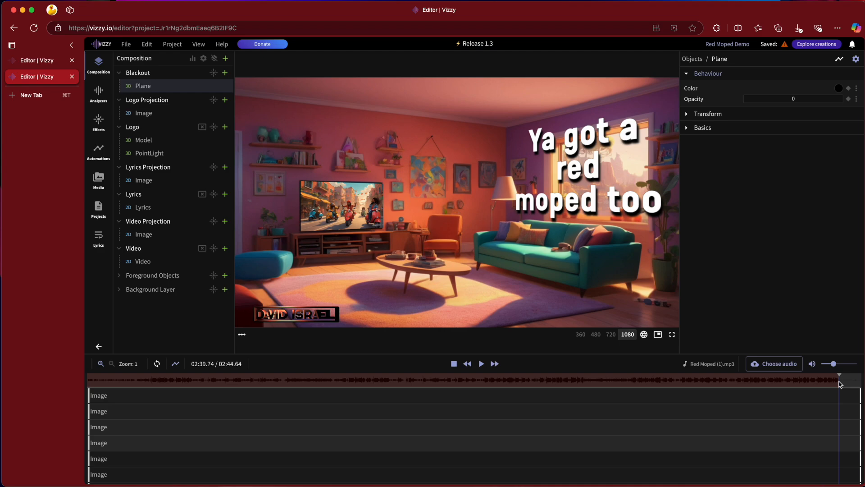
click(841, 382)
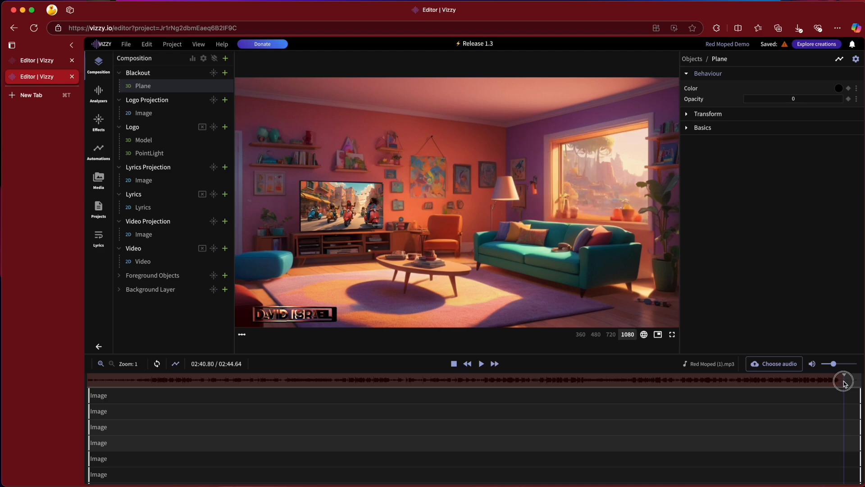
key(space)
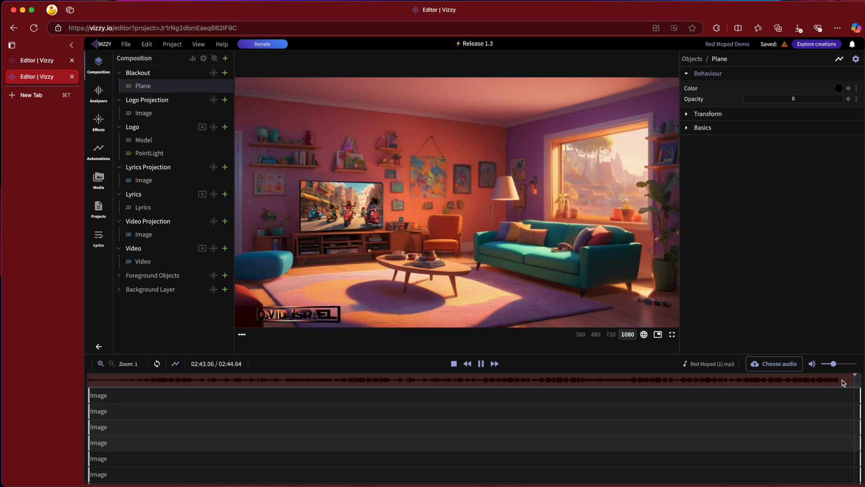
click(842, 381)
click(845, 383)
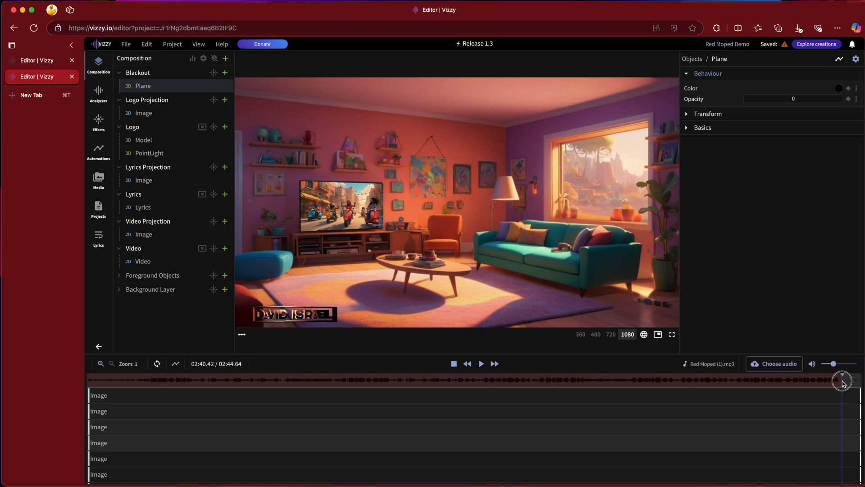
click(849, 99)
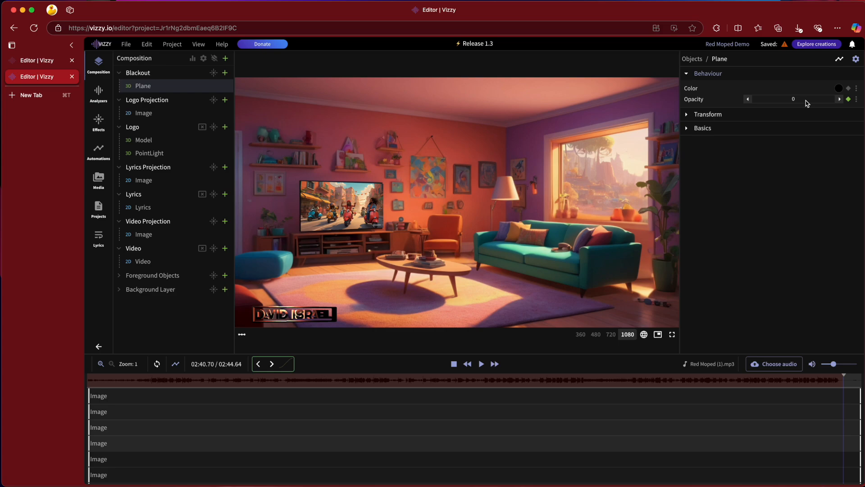
- Keyframe the Plane's opacity at 1 at 02:44.54, play back the closing fade-out, and return to the song's start
click(844, 377)
drag(846, 378, 861, 378)
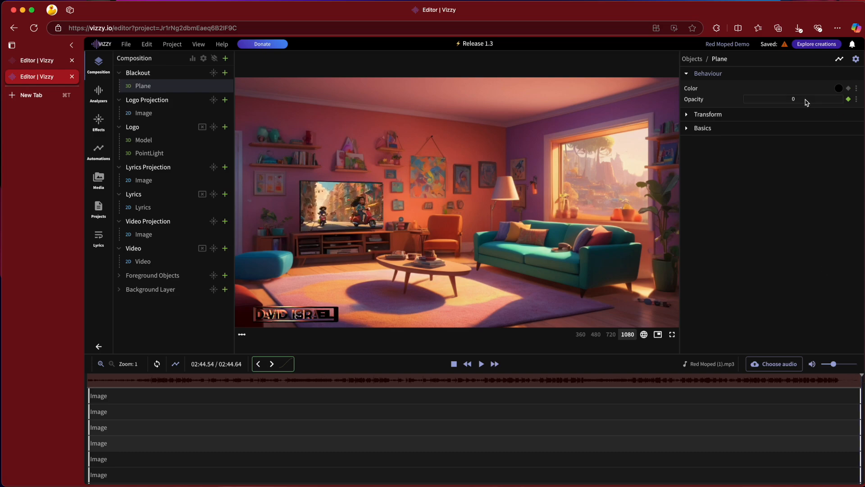
drag(801, 100, 802, 100)
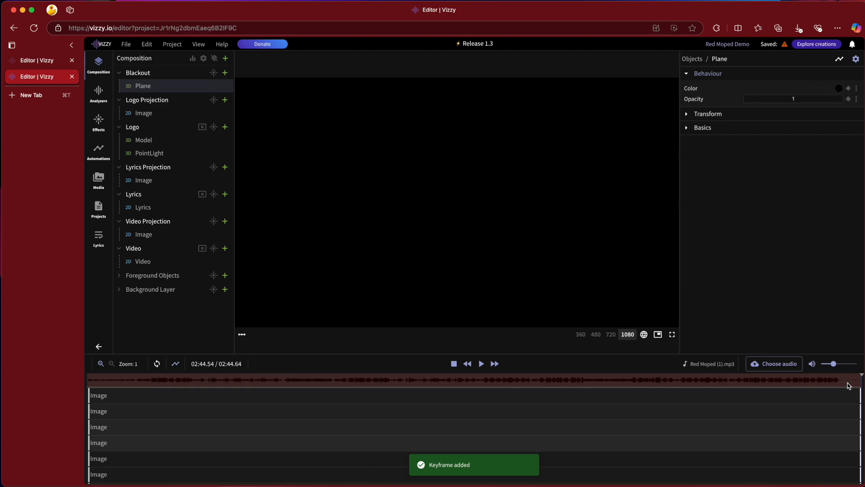
click(828, 380)
key(space)
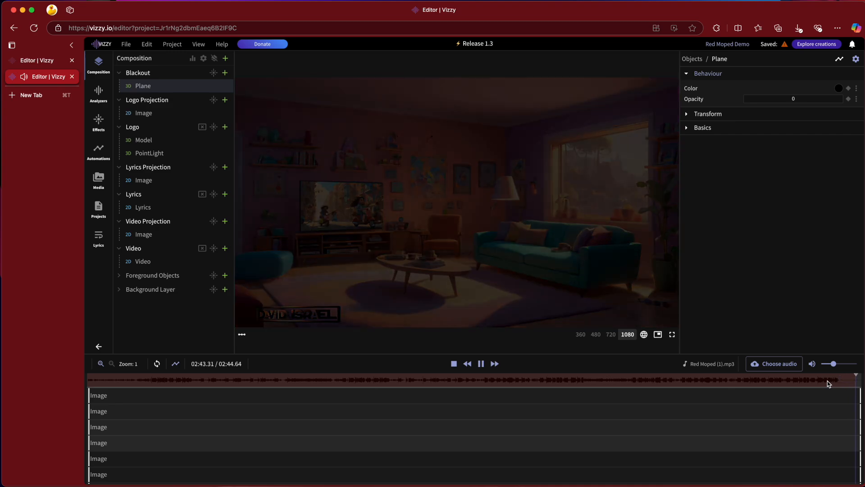
click(454, 364)
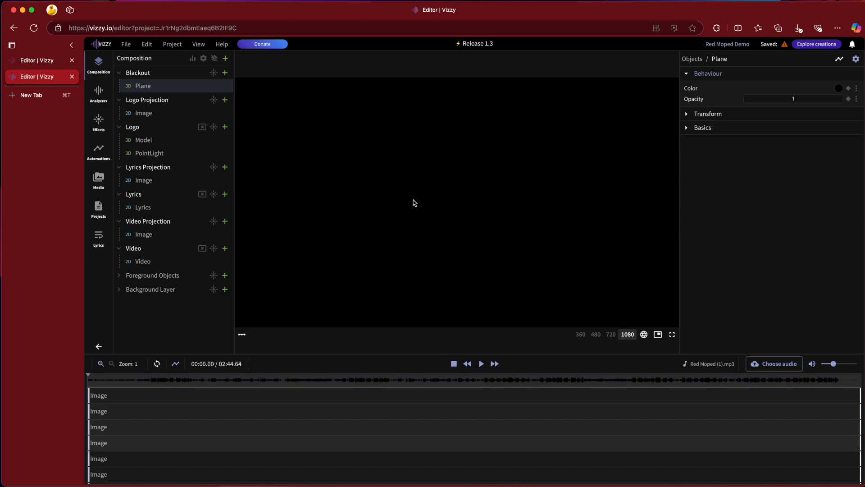